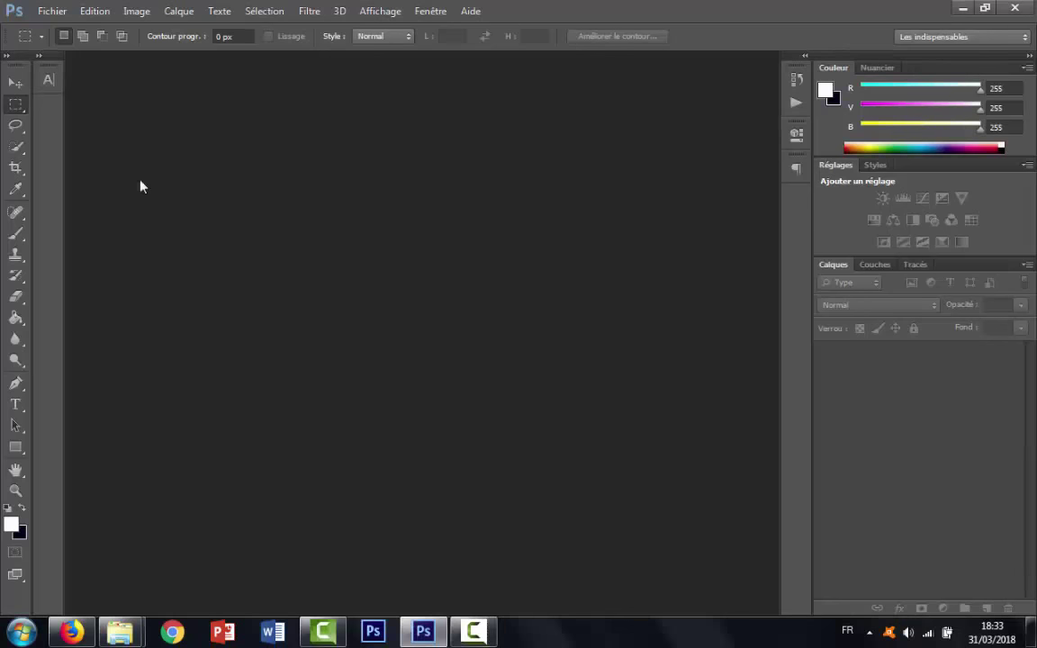
# Step: Create a new 1200 × 1200 px document, clear the selection and add an empty layer
pyautogui.click(52, 10)
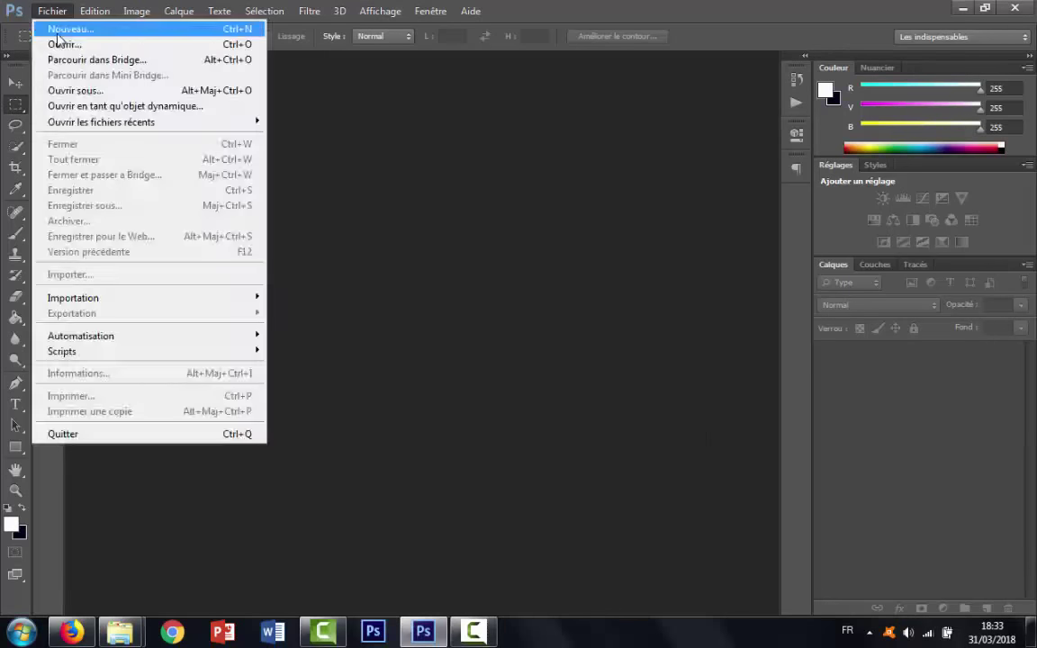
pyautogui.click(67, 29)
pyautogui.write('1200')
pyautogui.press('Tab')
pyautogui.press('Tab')
pyautogui.write('1200')
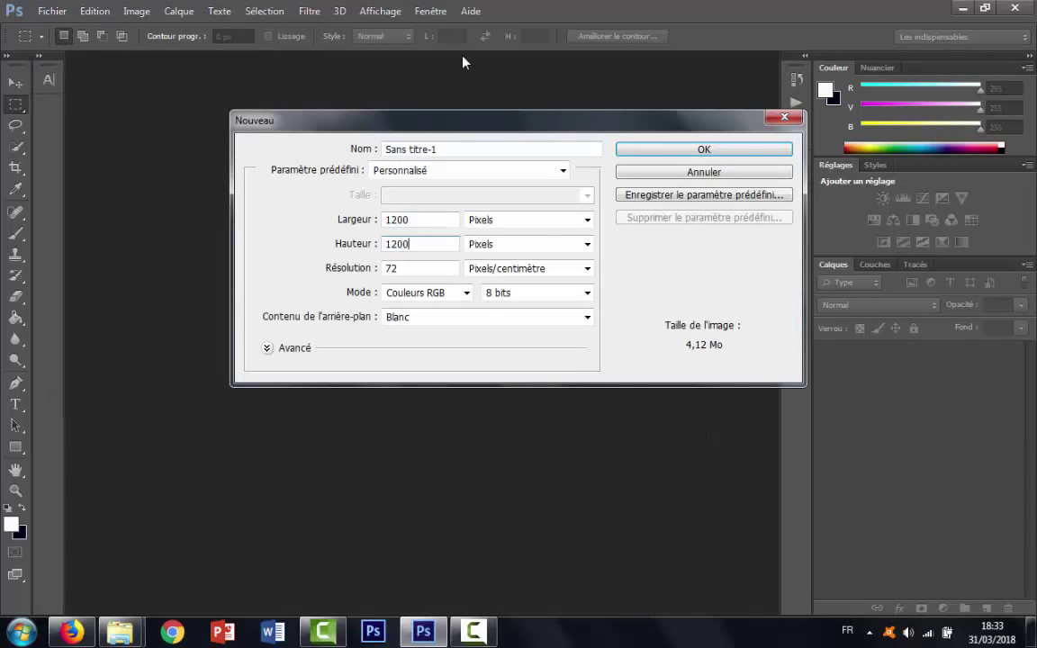
pyautogui.press('Tab')
pyautogui.press('Return')
pyautogui.hotkey('ctrl', 'd')
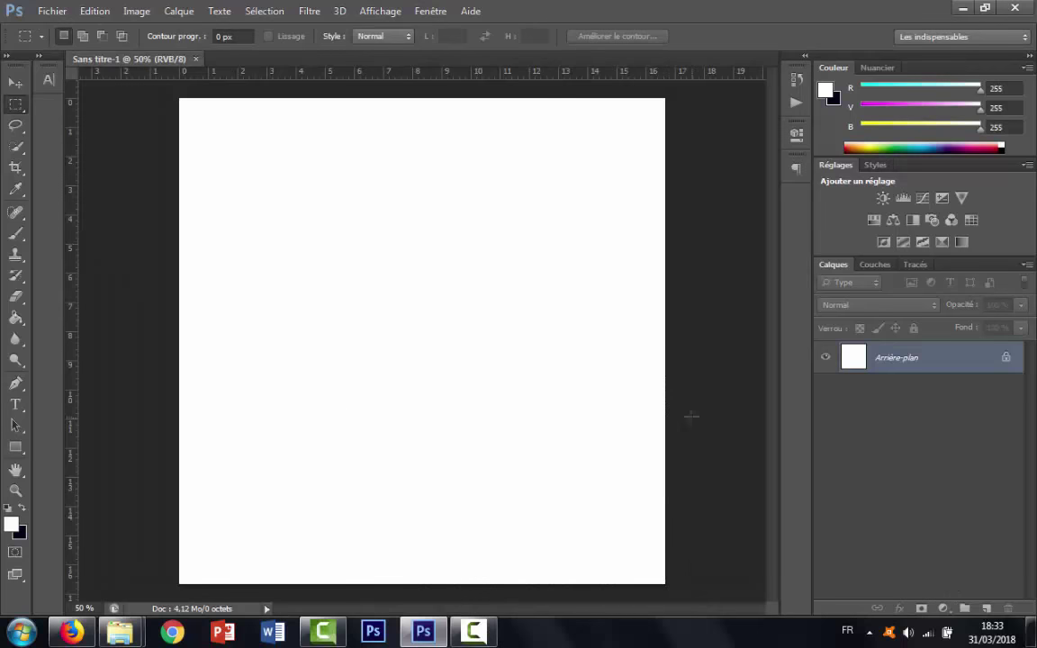
pyautogui.hotkey('ctrl', 'shift', 'alt', 'n')
# Step: Unlock the background as Calque 0 and browse the Import window to the render folder
pyautogui.click(1007, 394)
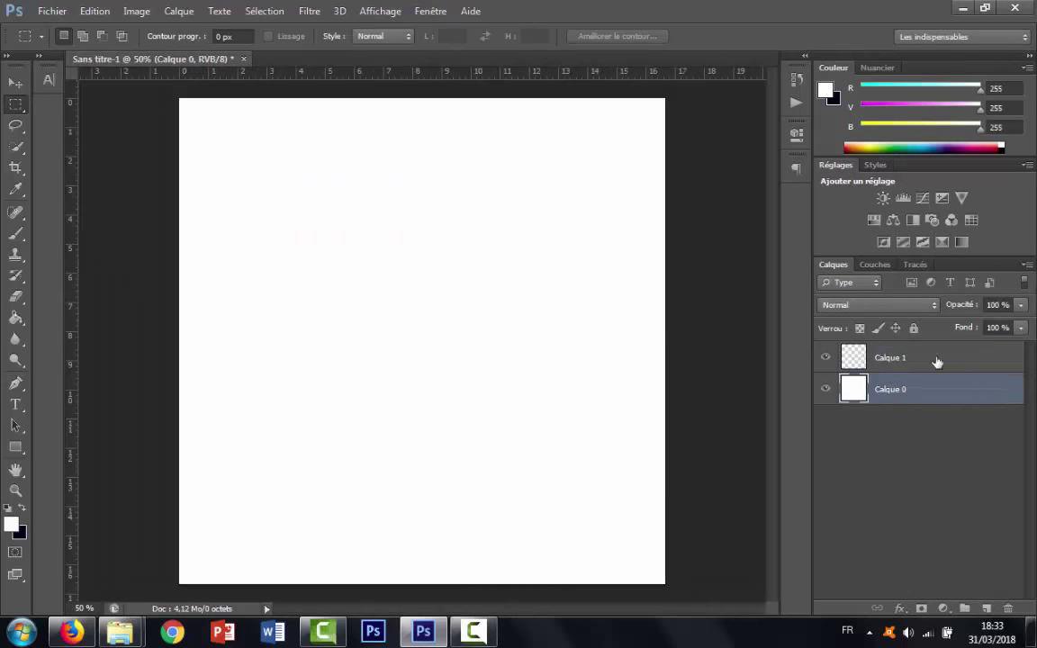
pyautogui.click(937, 362)
pyautogui.click(52, 10)
pyautogui.click(72, 272)
pyautogui.click(322, 270)
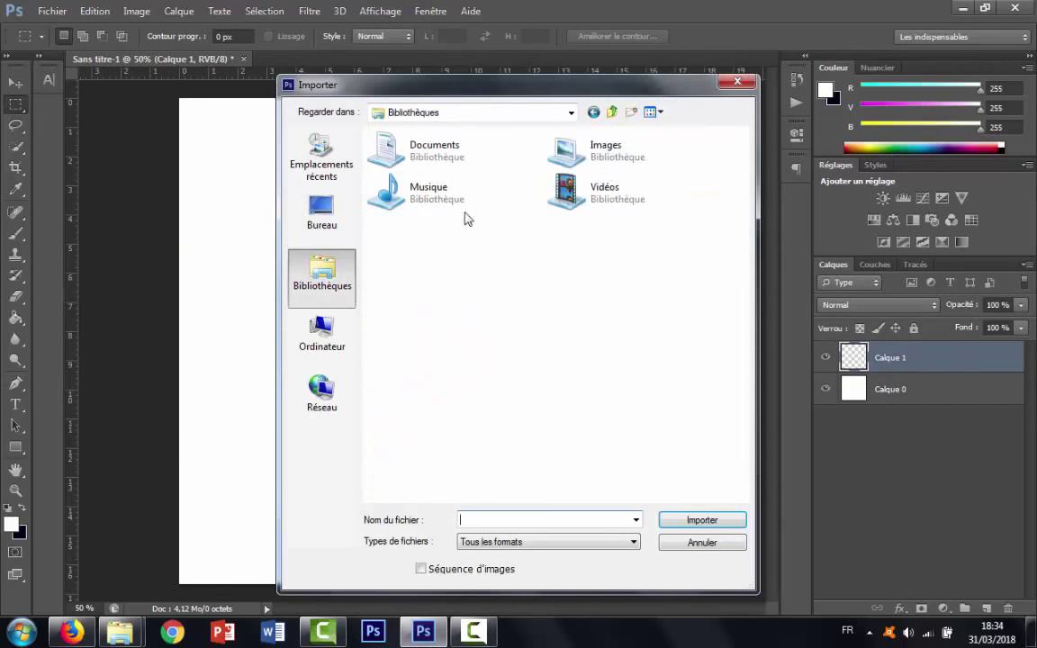
pyautogui.doubleClick(558, 148)
pyautogui.doubleClick(400, 279)
pyautogui.scroll(-3, 718, 202)
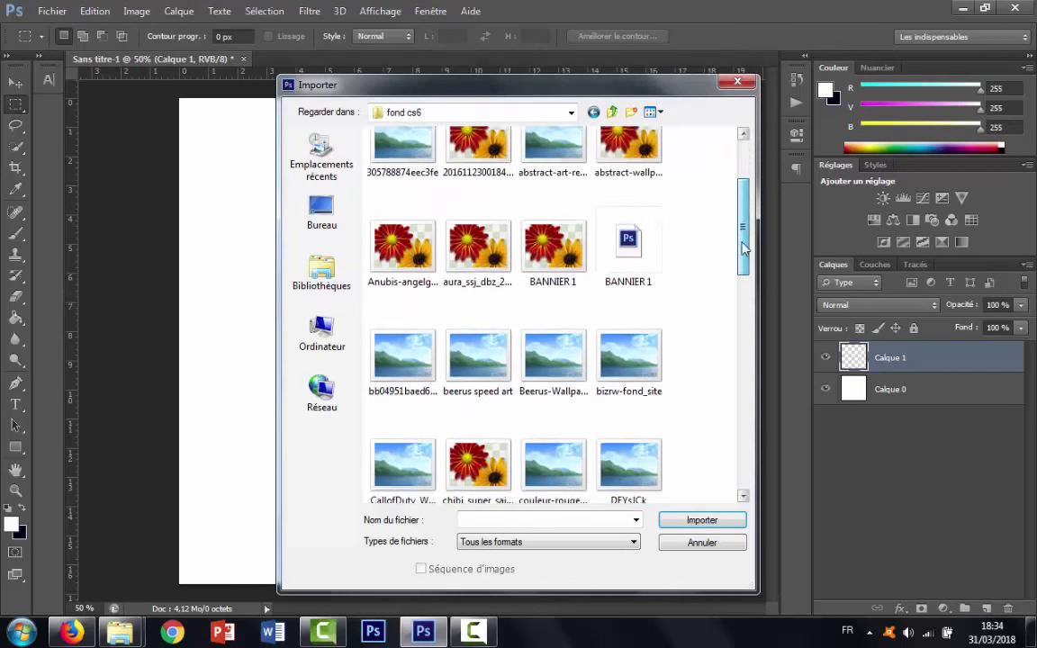
pyautogui.scroll(-3, 718, 201)
pyautogui.click(594, 111)
pyautogui.doubleClick(403, 391)
# Step: Preview the Goku ultra instinct image, then place it in the document
pyautogui.click(467, 191)
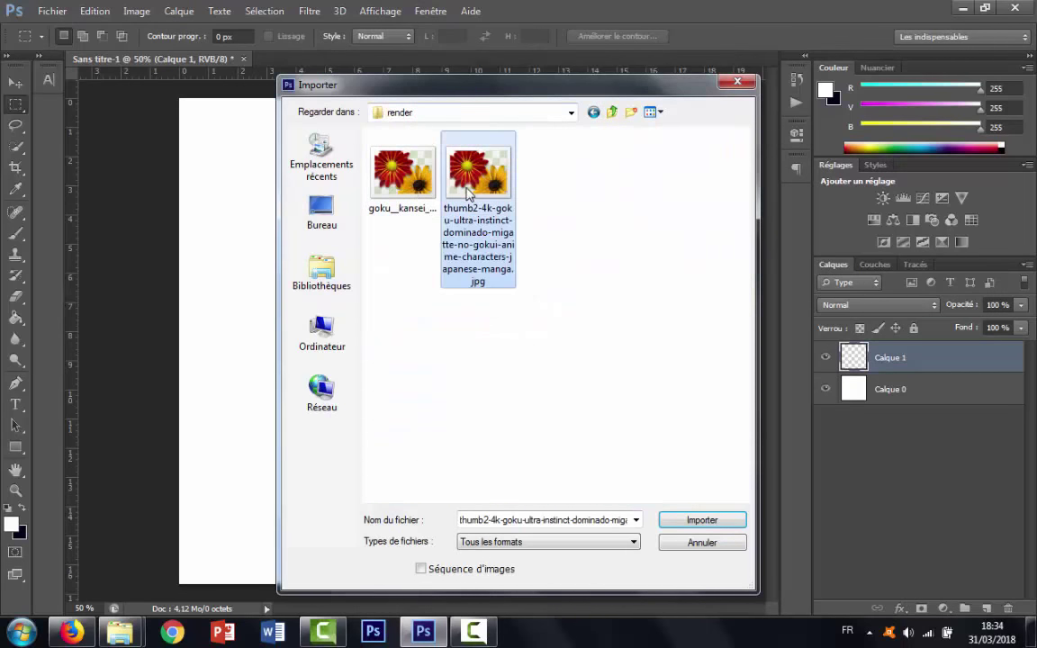
pyautogui.rightClick(467, 191)
pyautogui.click(516, 39)
pyautogui.hotkey('alt', 'F4')
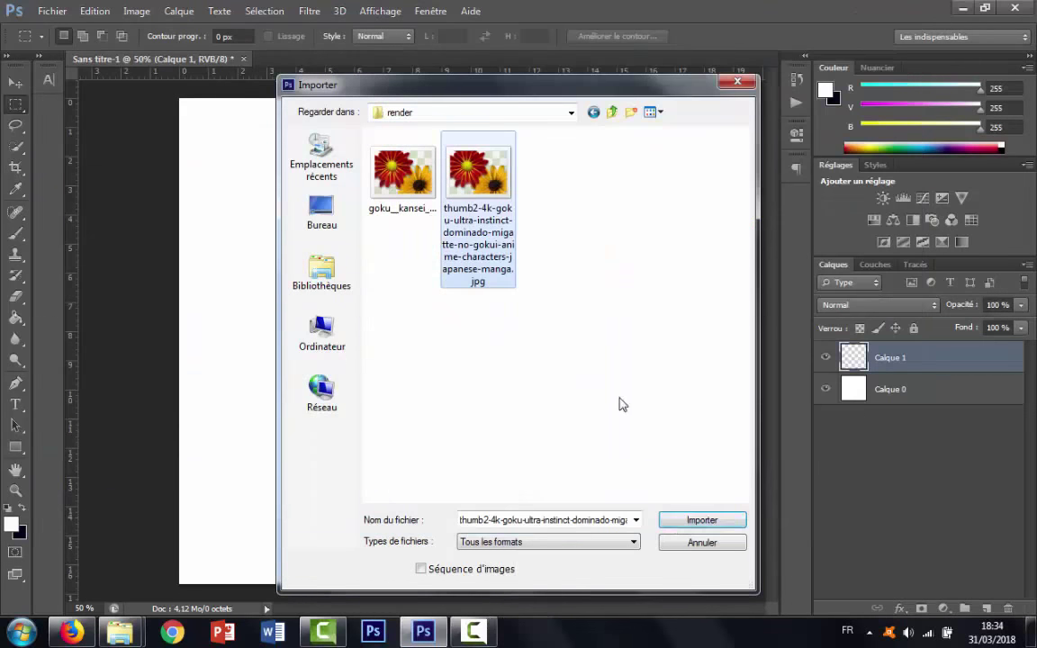
pyautogui.press('Return')
# Step: Scale the Goku image up to fill the square canvas and reposition it
pyautogui.moveTo(665, 190); pyautogui.dragTo(740, 131)
pyautogui.moveTo(180, 131); pyautogui.dragTo(127, 92)
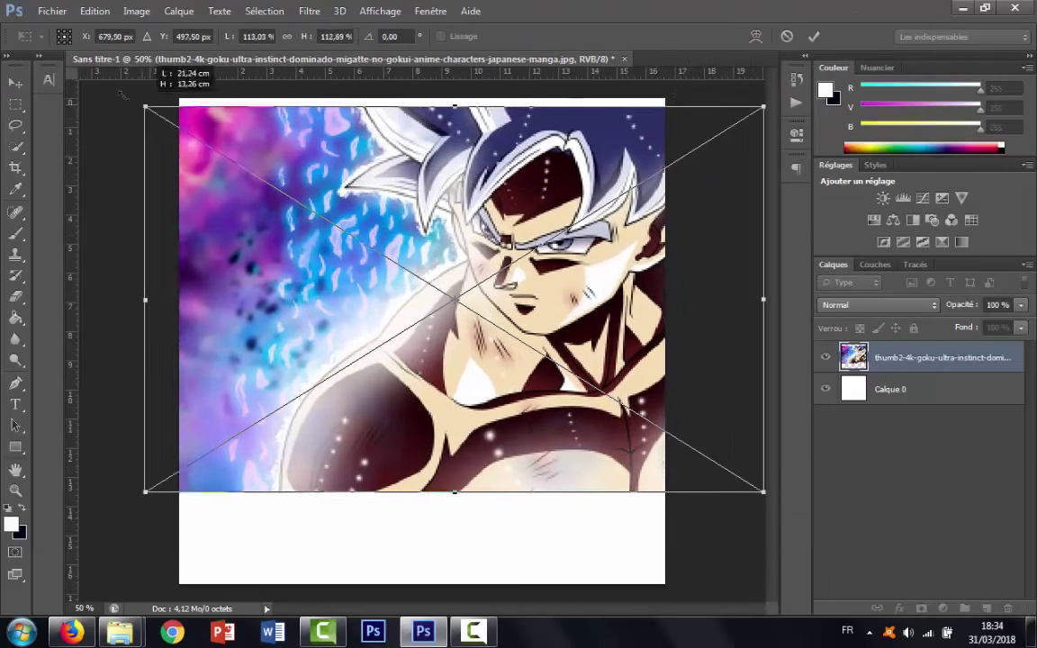
pyautogui.moveTo(127, 486); pyautogui.dragTo(7, 585)
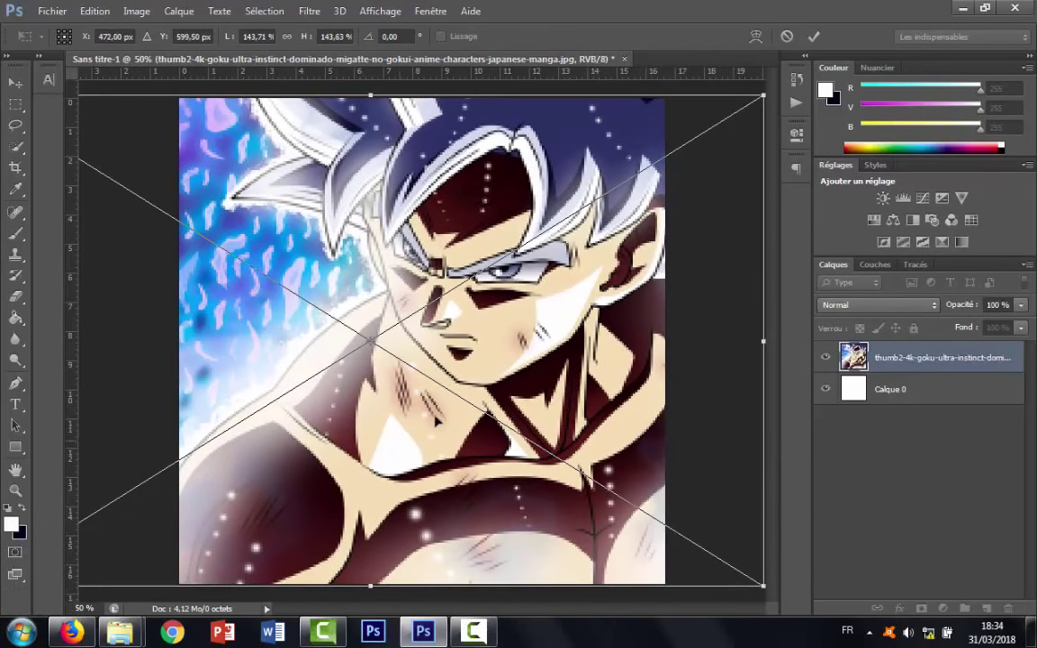
pyautogui.press('Return')
pyautogui.press('v')
pyautogui.moveTo(531, 378); pyautogui.dragTo(527, 334)
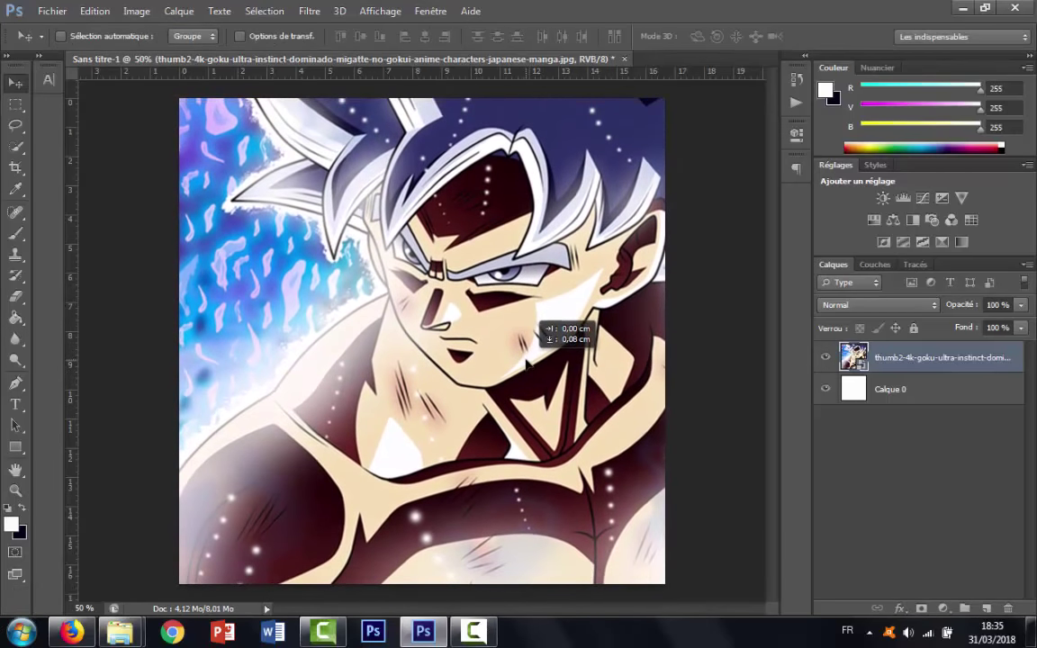
pyautogui.moveTo(527, 333); pyautogui.dragTo(527, 379)
# Step: Duplicate the Goku layer and discard a stray empty layer
pyautogui.hotkey('ctrl', 'j')
pyautogui.hotkey('ctrl', 'j')
pyautogui.click(987, 608)
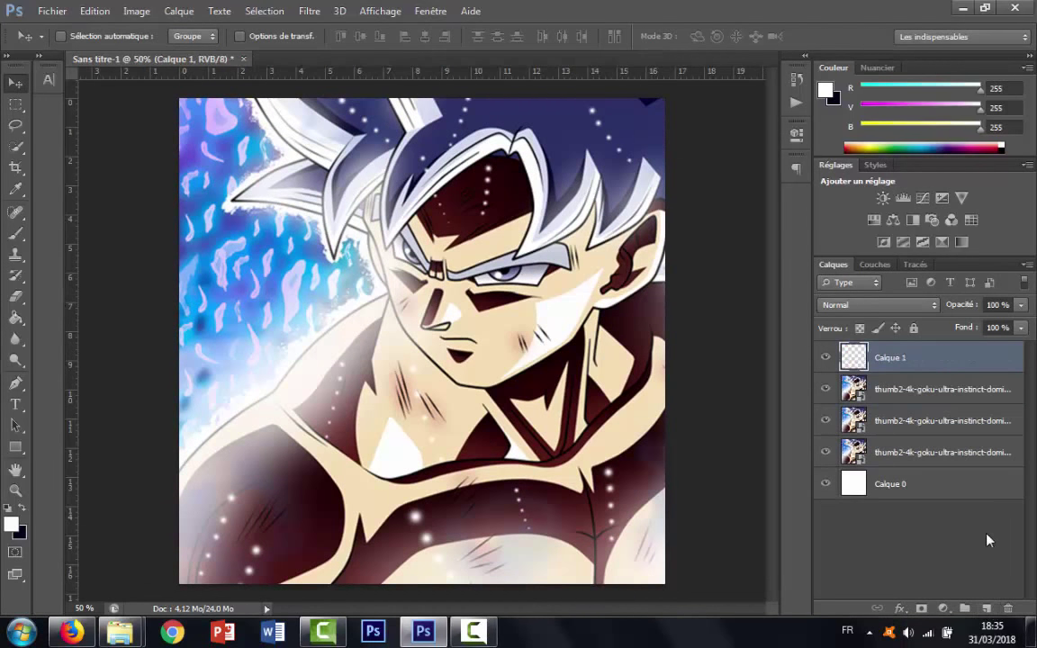
pyautogui.click(1009, 609)
pyautogui.click(52, 11)
pyautogui.click(68, 337)
# Step: Browse the Import dialog to the Desktop LOGO TRUNKS folder, then cancel the import
pyautogui.click(317, 282)
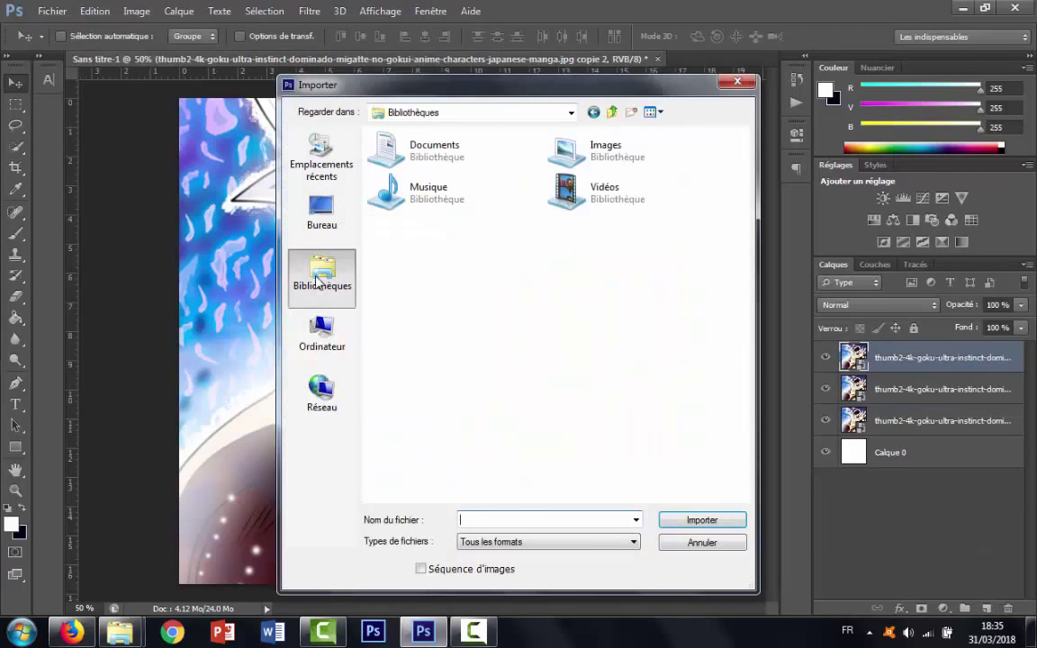
pyautogui.click(321, 211)
pyautogui.moveTo(740, 225); pyautogui.dragTo(740, 272)
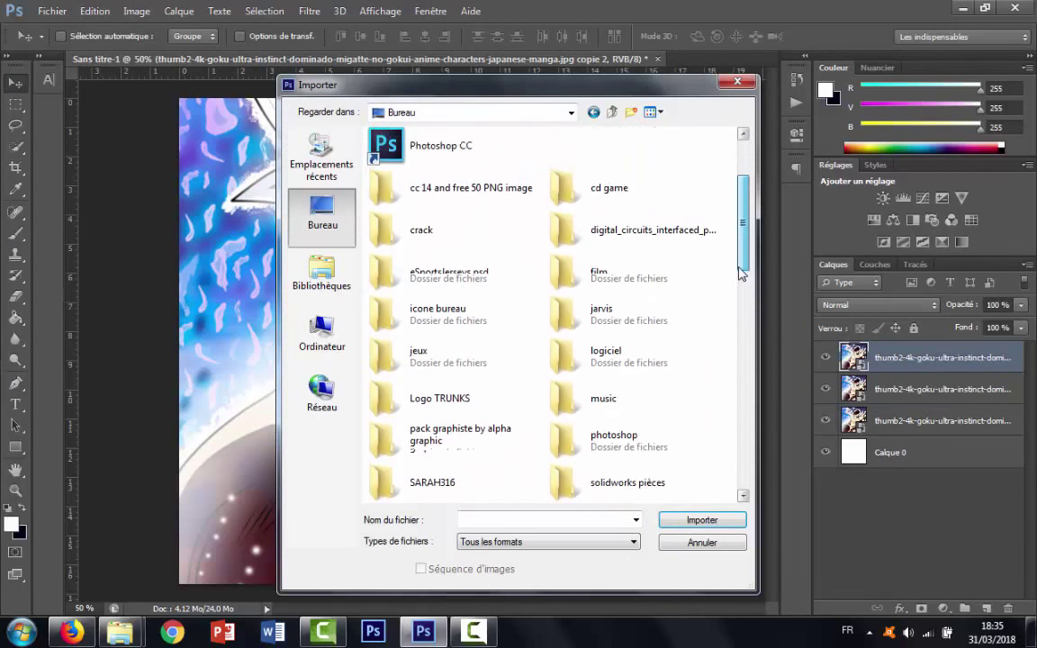
pyautogui.doubleClick(445, 398)
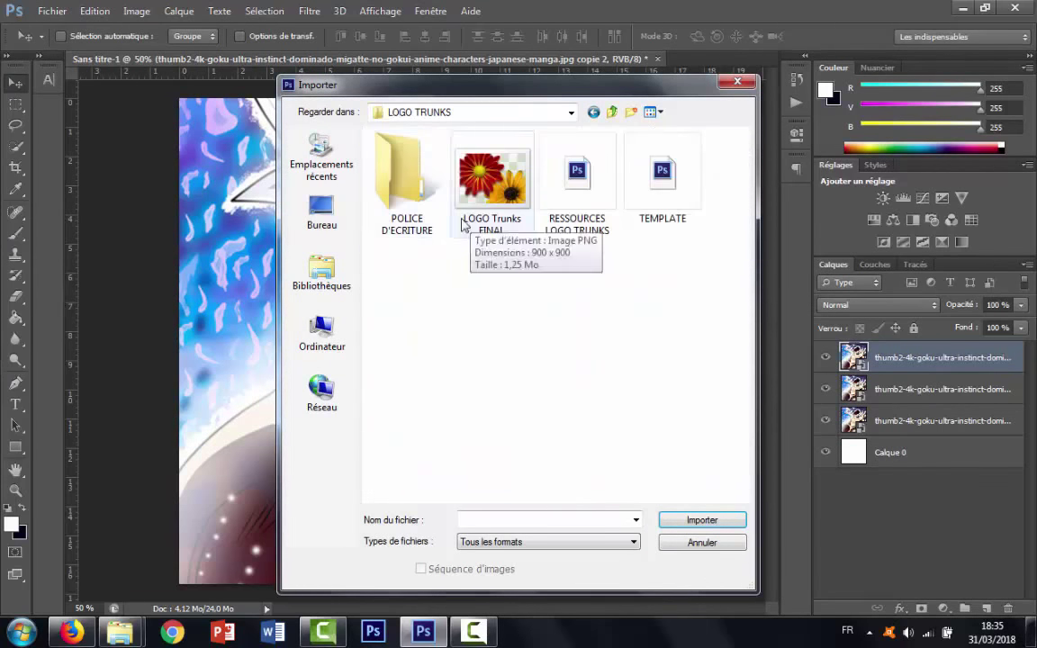
pyautogui.click(577, 176)
# Step: Open RESSOURCES LOGO TRUNKS.psd from the Desktop LOGO TRUNKS folder
pyautogui.click(702, 542)
pyautogui.click(52, 11)
pyautogui.click(54, 44)
pyautogui.scroll(-3, 736, 216)
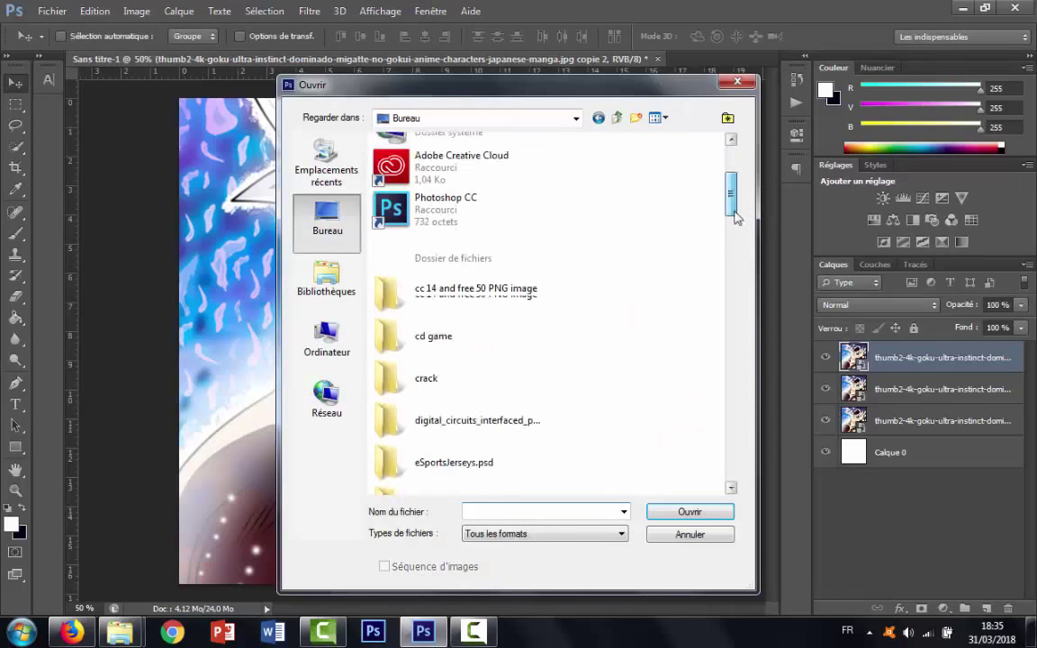
pyautogui.scroll(-5, 463, 300)
pyautogui.doubleClick(504, 304)
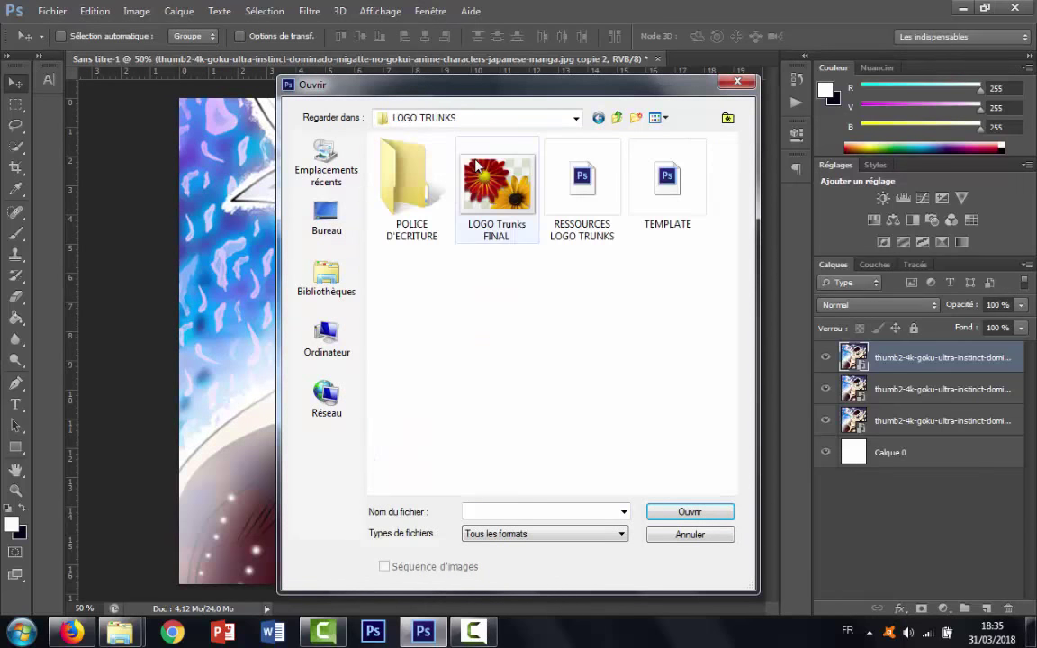
pyautogui.click(582, 184)
pyautogui.click(688, 512)
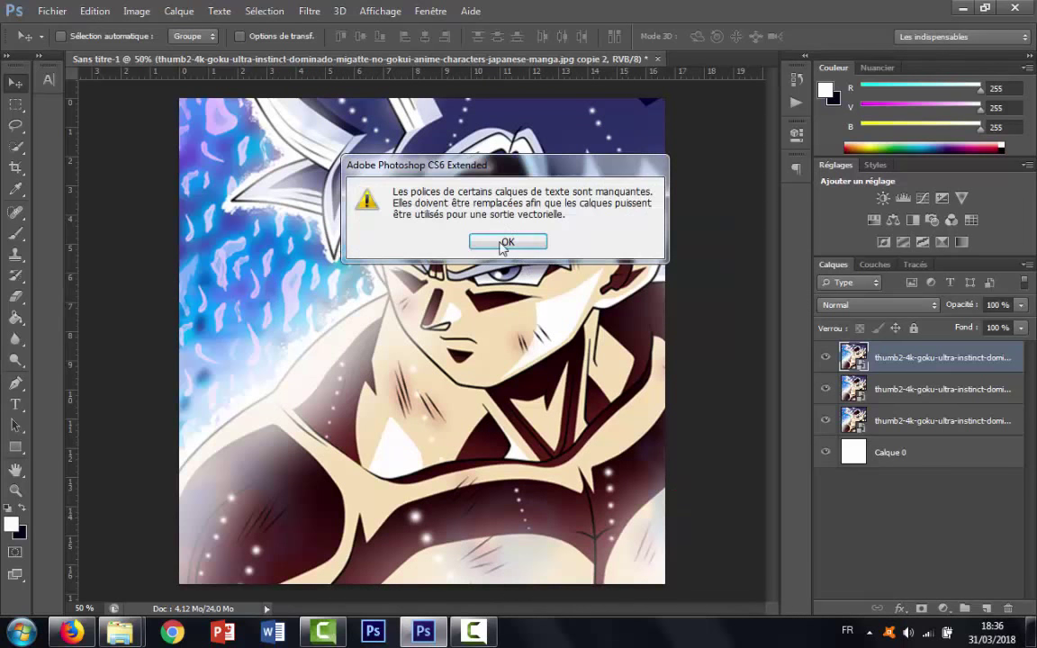
# Step: Dismiss the missing-fonts warning and select the LOGO RANDOM layer
pyautogui.click(533, 229)
pyautogui.scroll(-3, 911, 540)
pyautogui.click(916, 525)
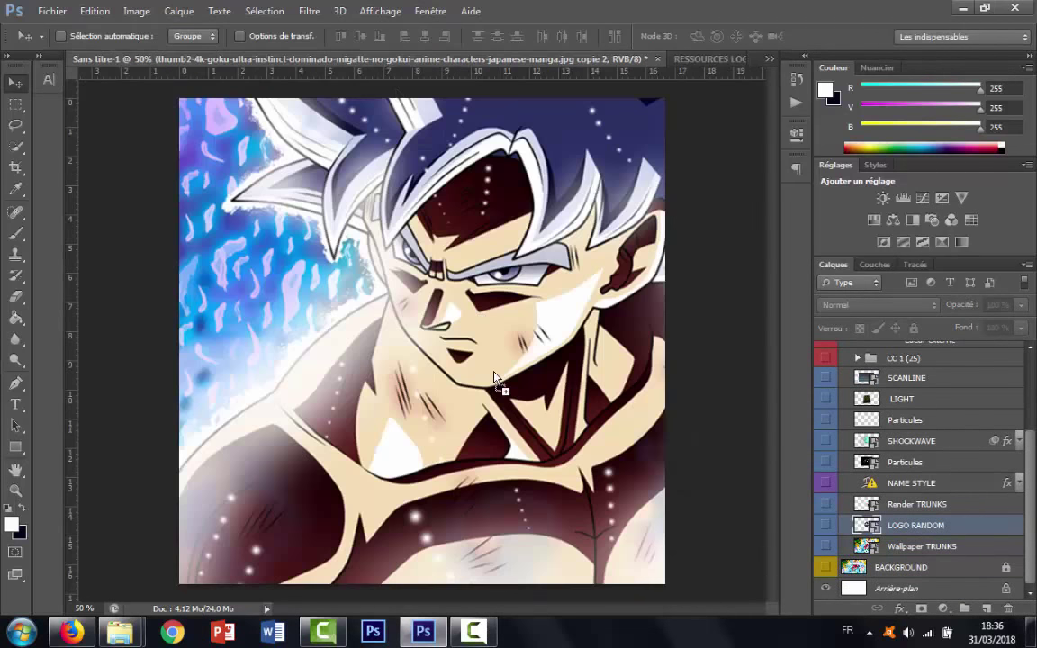
# Step: Copy the LOGO RANDOM diamond into the Goku document and move it to the centre
pyautogui.moveTo(391, 63); pyautogui.dragTo(444, 334)
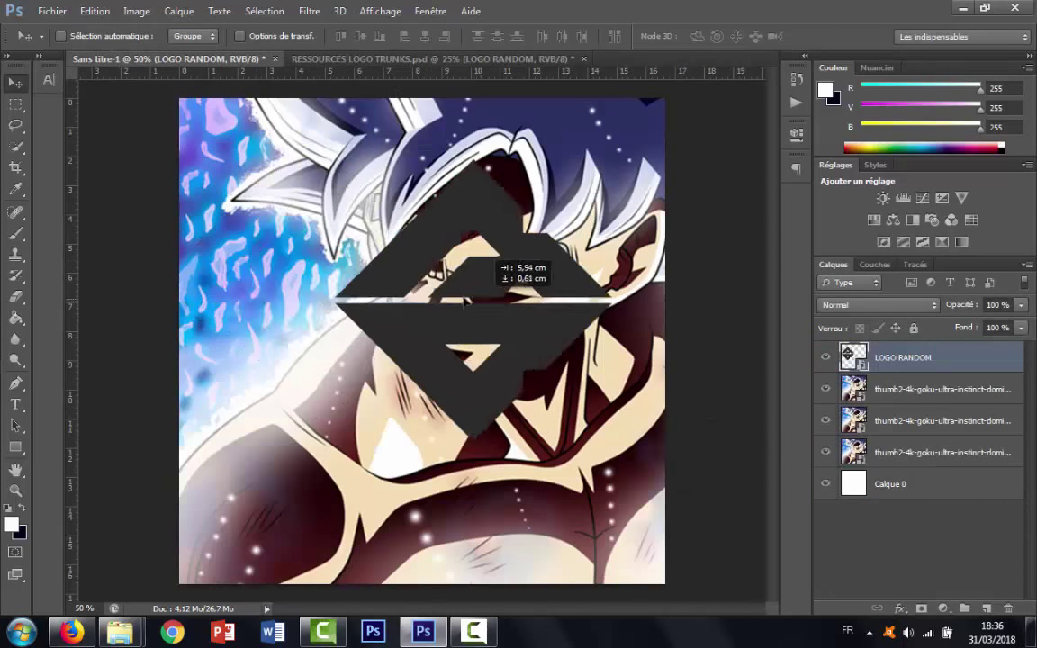
pyautogui.moveTo(680, 443)
pyautogui.mouseDown()
pyautogui.moveTo(486, 347)
pyautogui.moveTo(447, 345)
pyautogui.mouseUp()
pyautogui.hotkey('ctrl', '-')
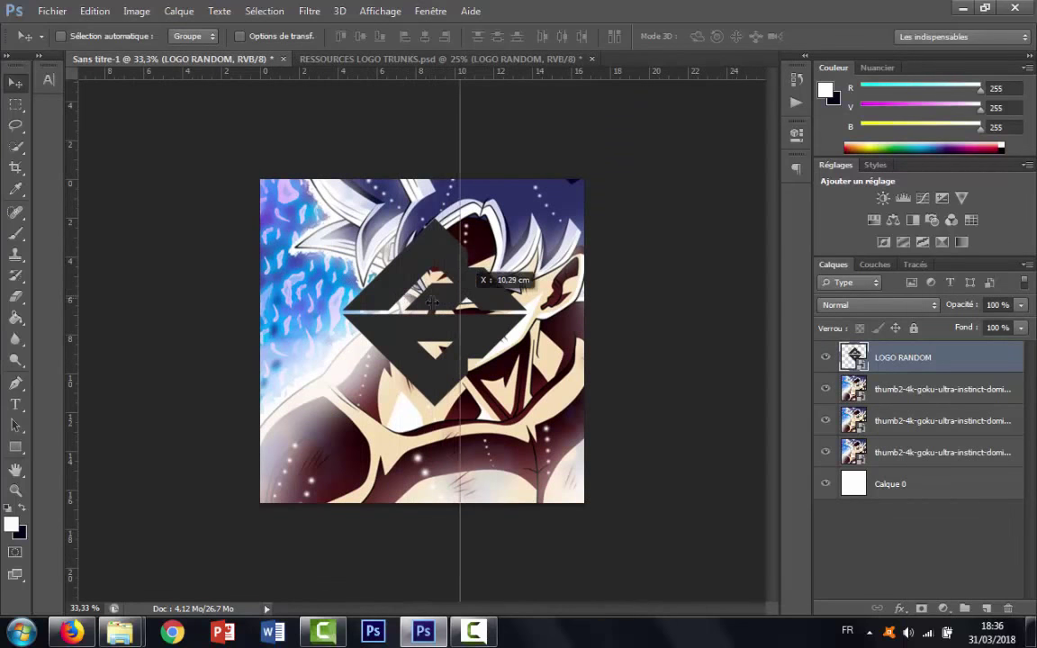
# Step: Show rulers and drag vertical and horizontal guides to the canvas centre
pyautogui.click(381, 11)
pyautogui.click(279, 221)
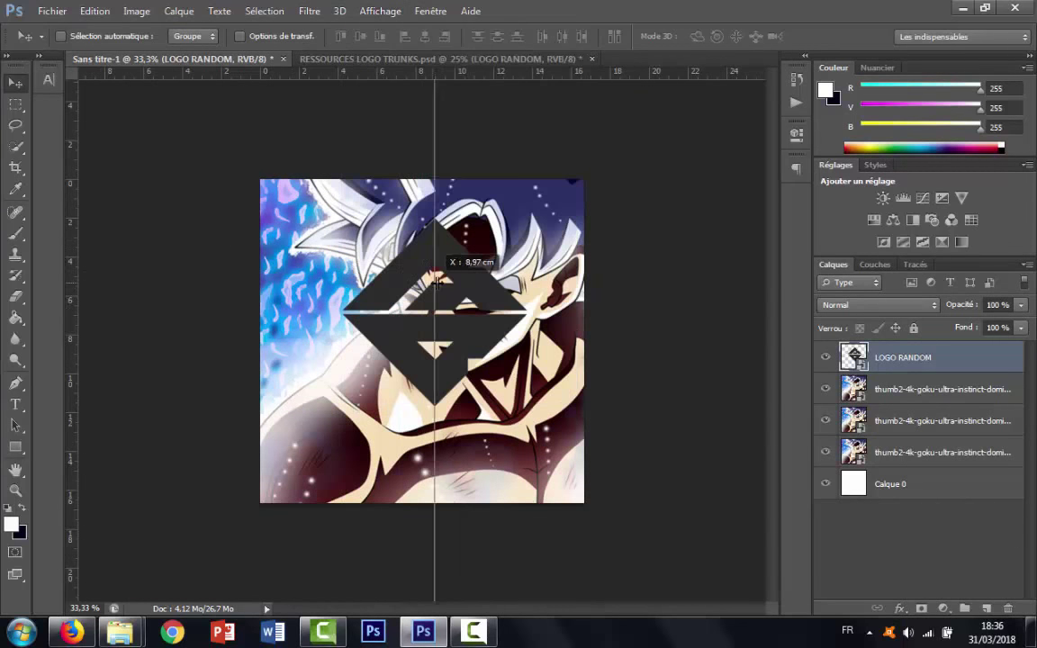
pyautogui.moveTo(79, 250); pyautogui.dragTo(434, 241)
pyautogui.moveTo(396, 72); pyautogui.dragTo(393, 309)
# Step: Enlarge the diamond logo to about 62.5% and centre it on the crossing guides
pyautogui.hotkey('ctrl', 't')
pyautogui.moveTo(531, 216); pyautogui.dragTo(571, 180)
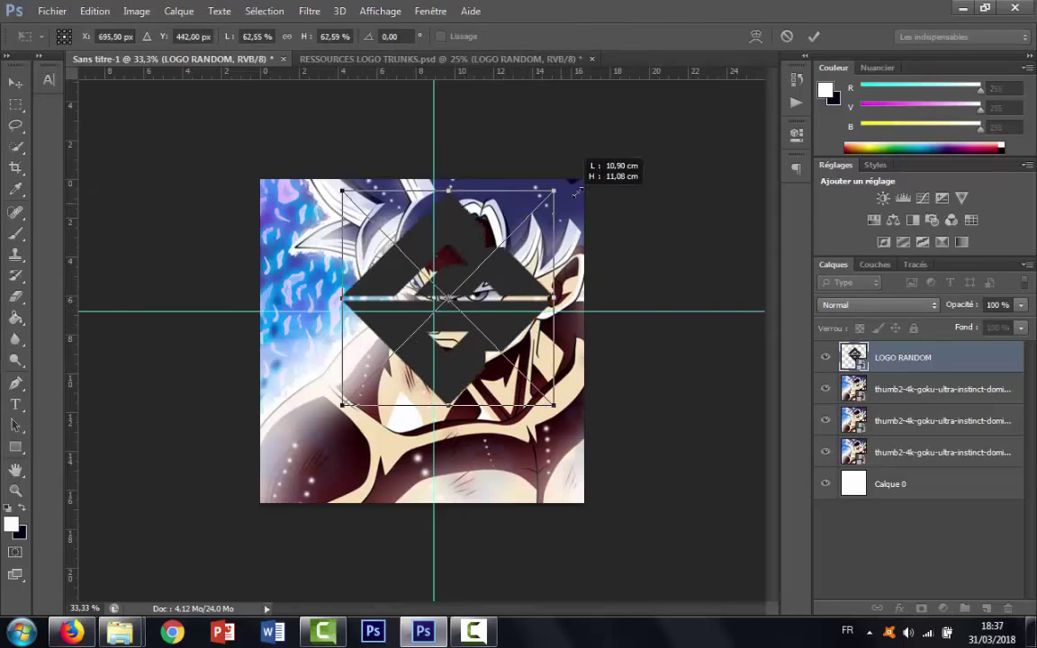
pyautogui.press('Return')
pyautogui.moveTo(488, 365)
pyautogui.mouseDown()
pyautogui.moveTo(474, 364)
pyautogui.moveTo(474, 332)
pyautogui.mouseUp()
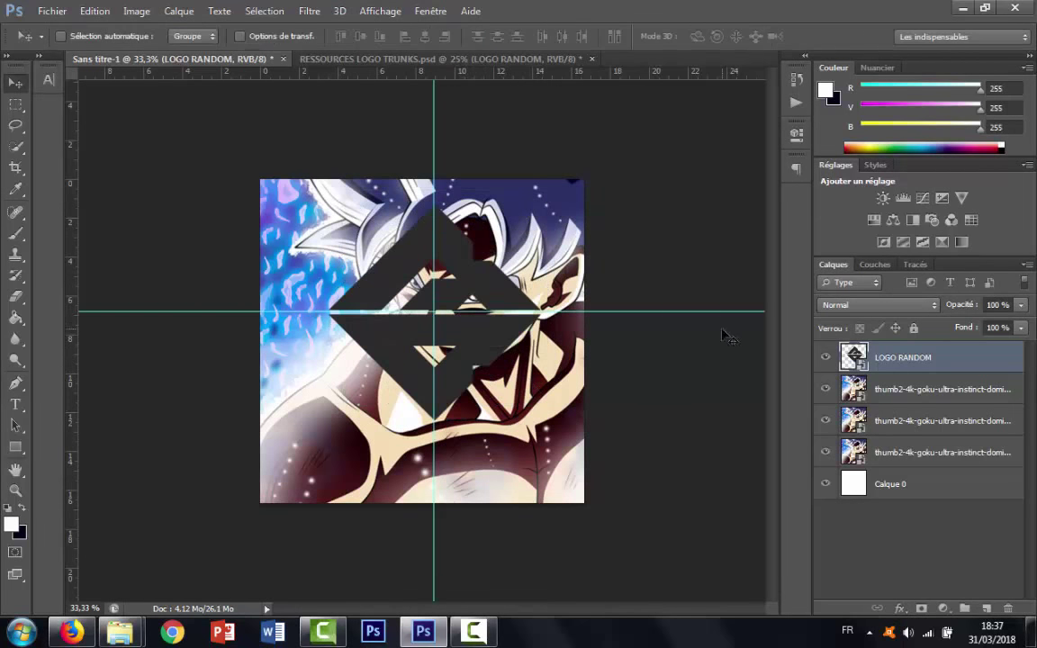
pyautogui.click(922, 459)
# Step: Blur the lowest Goku copy with Flou de surface (radius 10, threshold 15) and Flou radial
pyautogui.click(380, 11)
pyautogui.moveTo(334, 174)
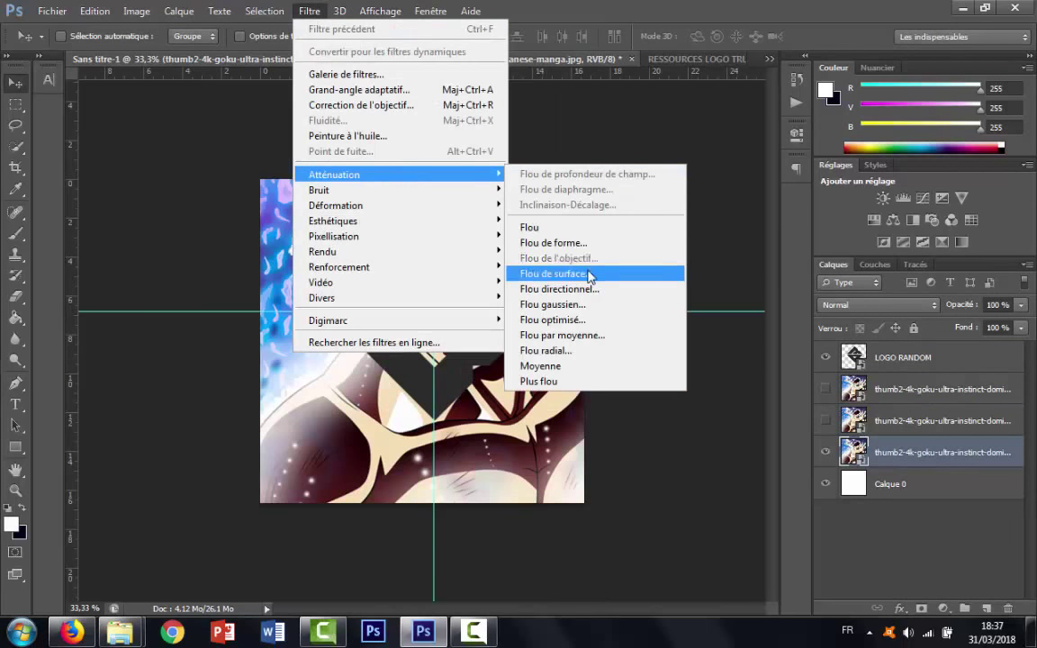
pyautogui.click(587, 273)
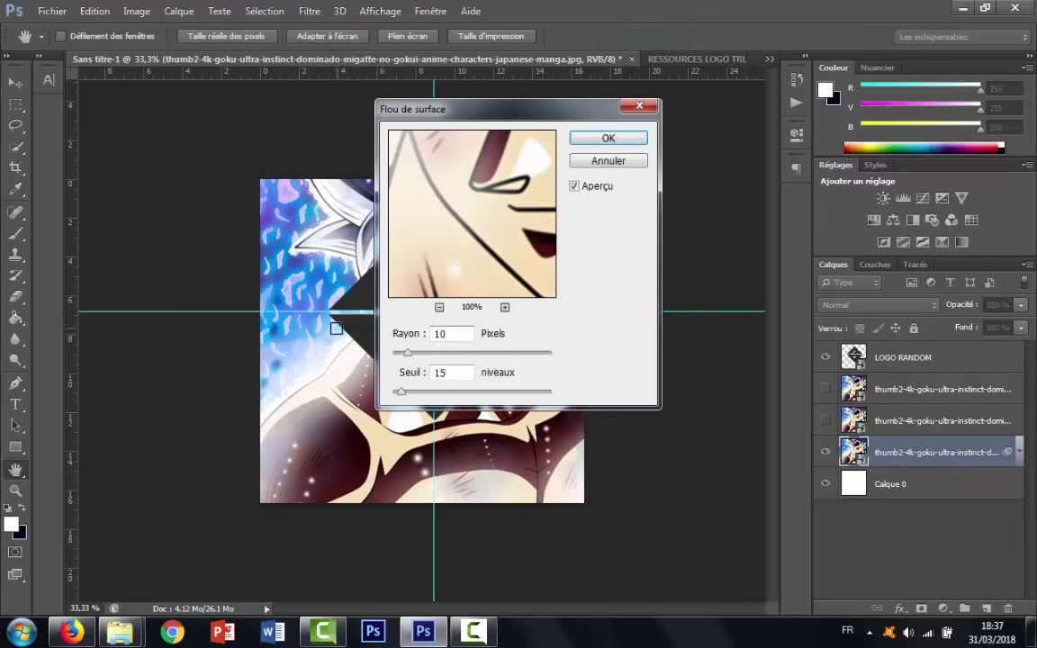
pyautogui.press('Return')
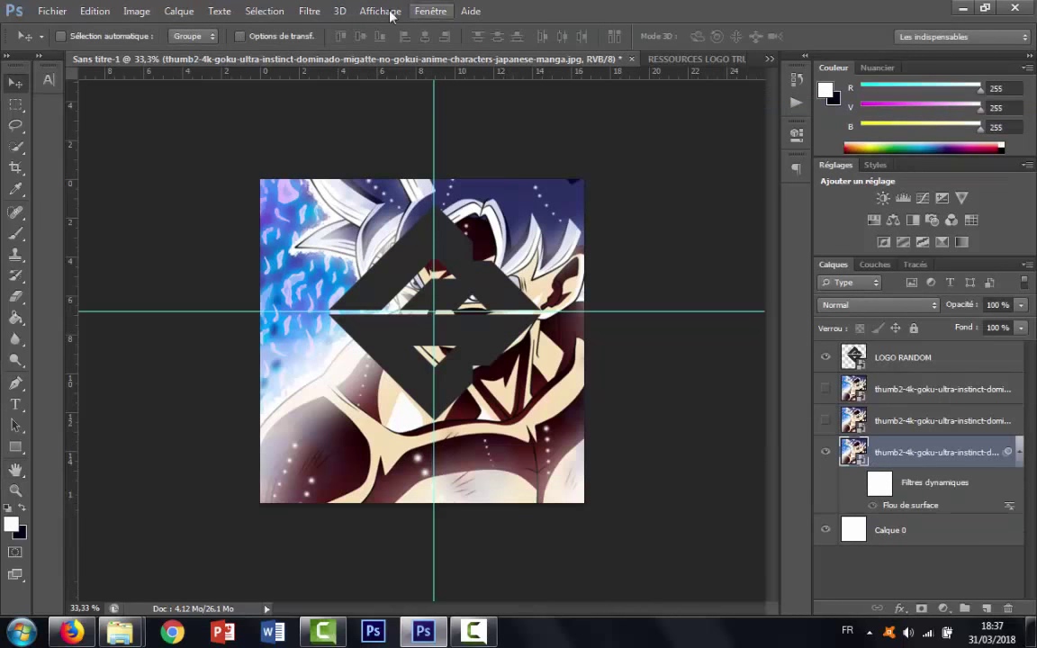
pyautogui.click(310, 11)
pyautogui.moveTo(334, 175)
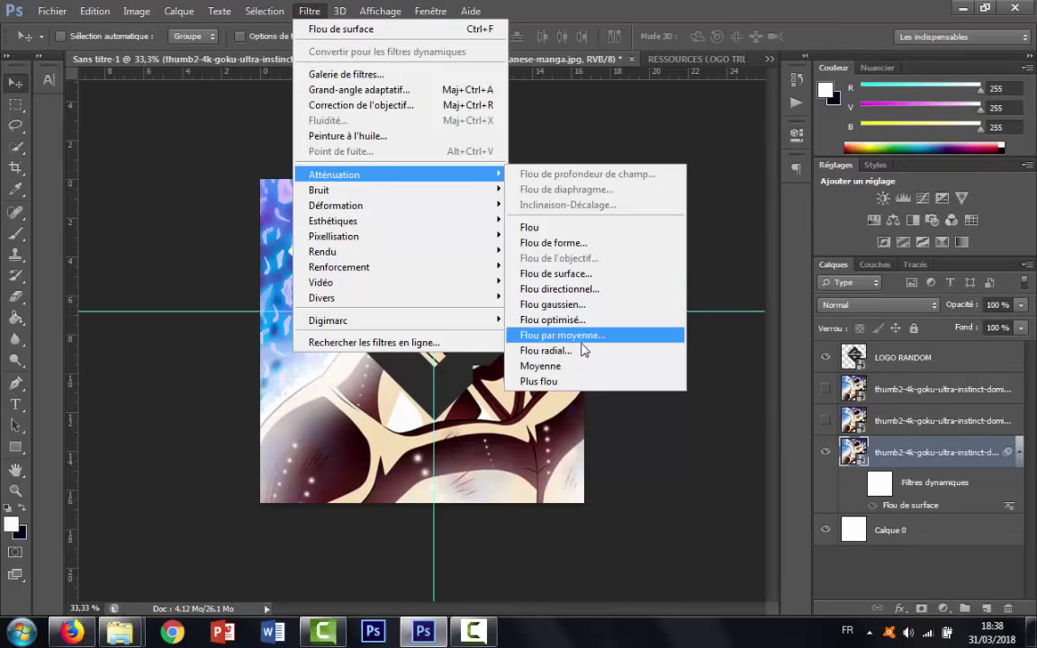
pyautogui.click(546, 350)
pyautogui.press('Escape')
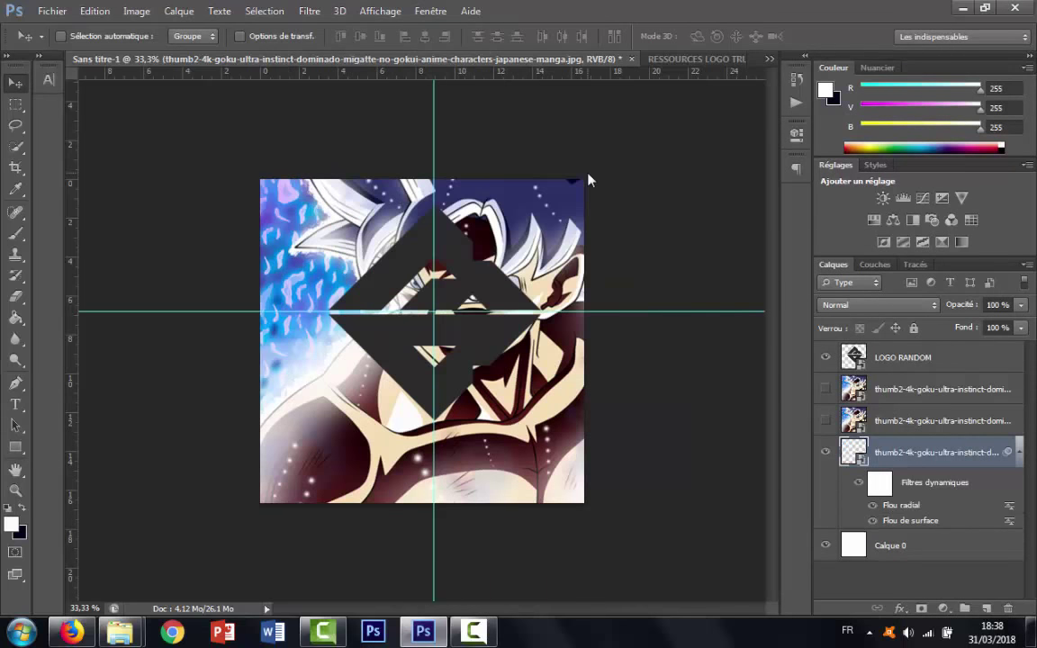
# Step: Undo the rotation radial blur and reapply Flou radial with a value of 2
pyautogui.click(396, 11)
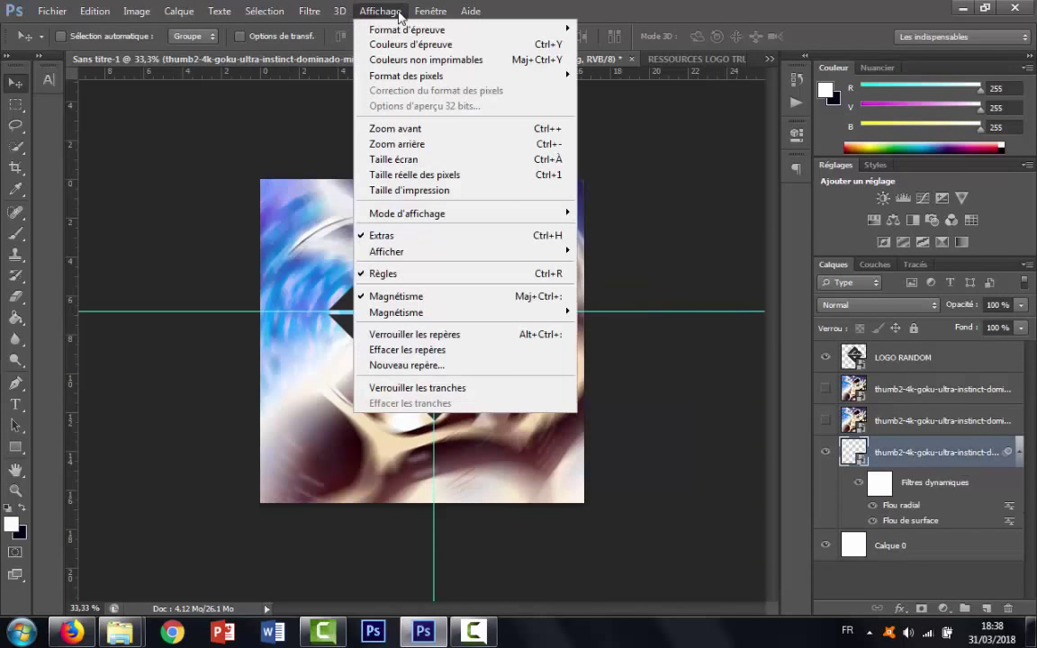
pyautogui.press('Escape')
pyautogui.hotkey('ctrl', 'z')
pyautogui.click(418, 11)
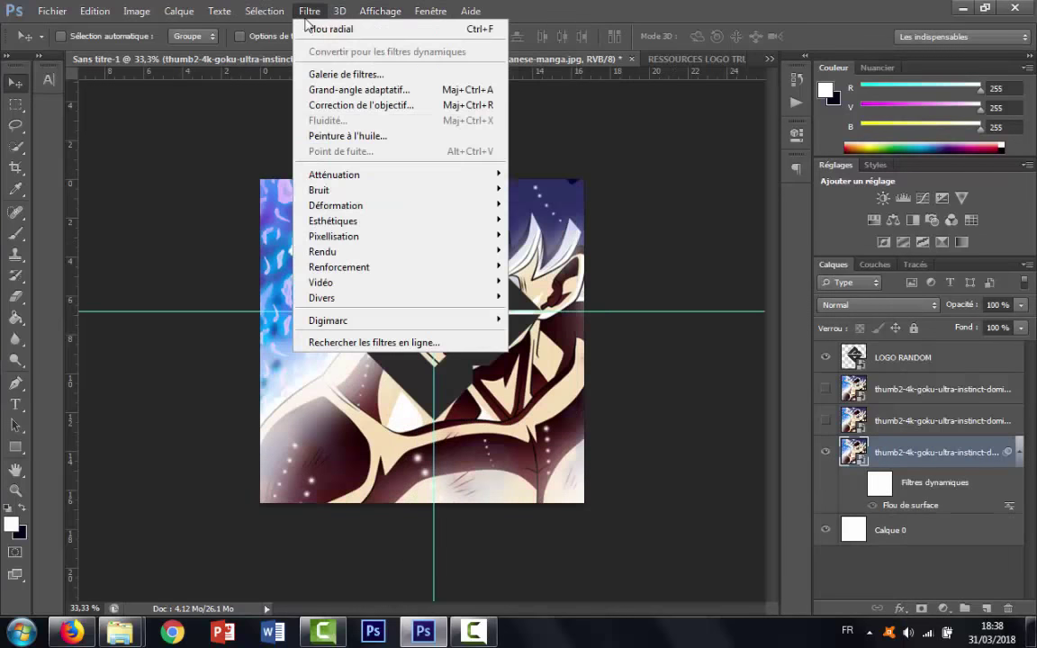
pyautogui.click(545, 350)
pyautogui.write('2')
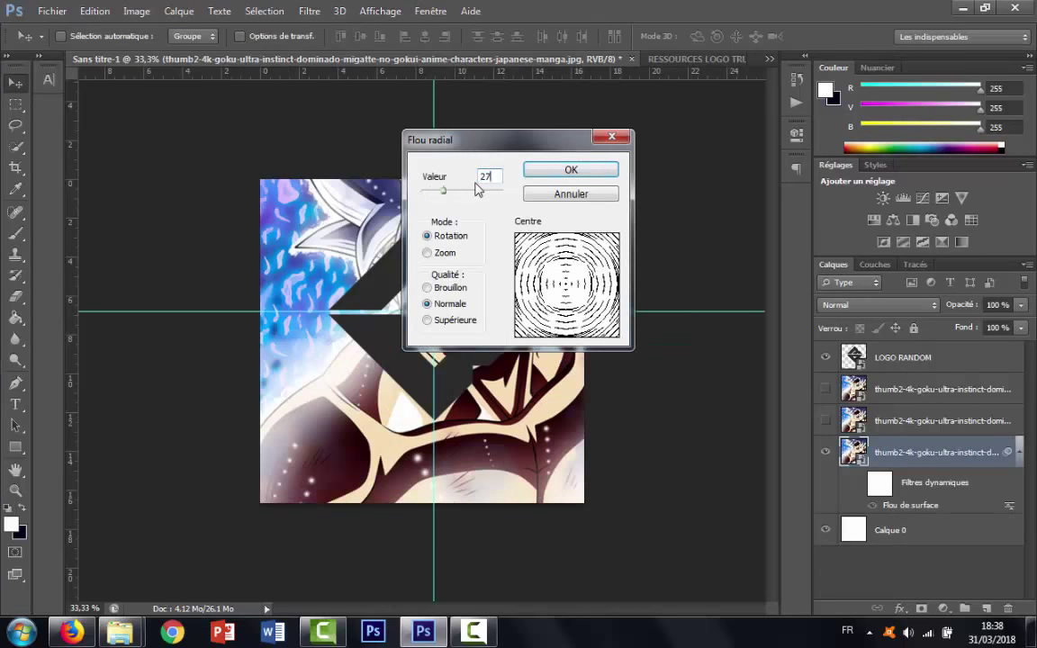
pyautogui.press('Return')
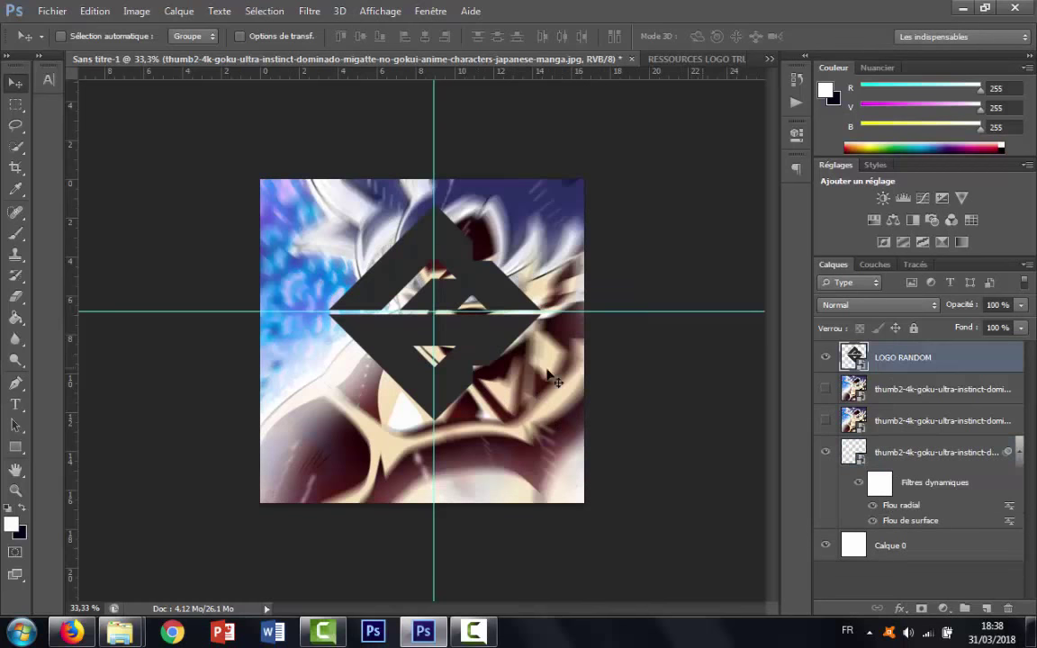
# Step: Undo an accidental logo move and reapply the radial blur in Zoom mode
pyautogui.moveTo(451, 415); pyautogui.dragTo(447, 386)
pyautogui.hotkey('ctrl', 'z')
pyautogui.hotkey('ctrl', 'alt', 'z')
pyautogui.click(380, 11)
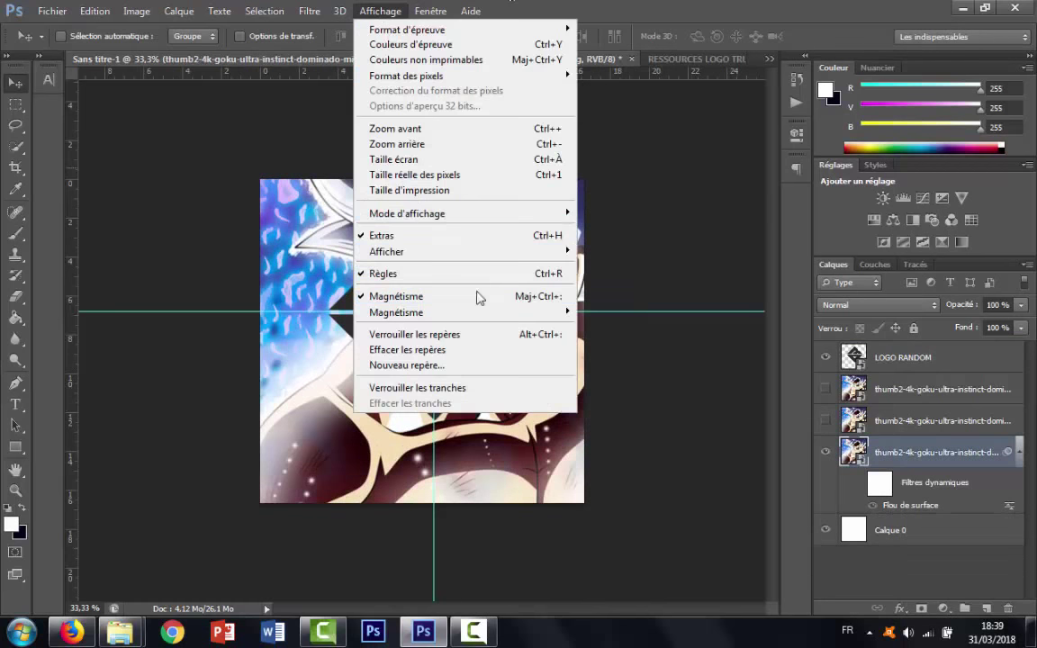
pyautogui.click(573, 351)
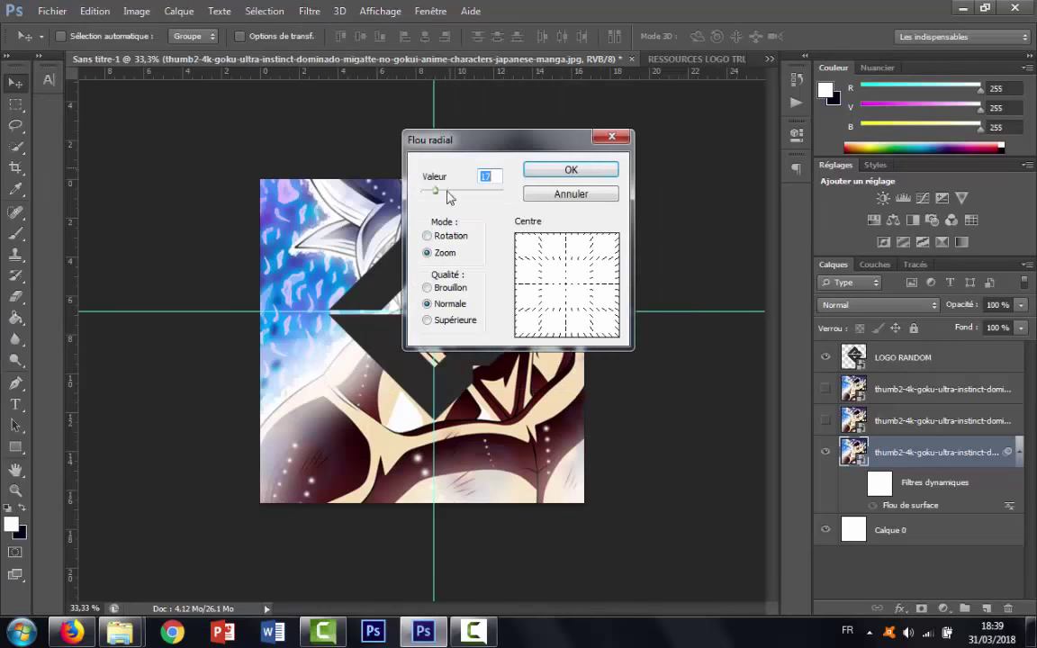
pyautogui.press('Return')
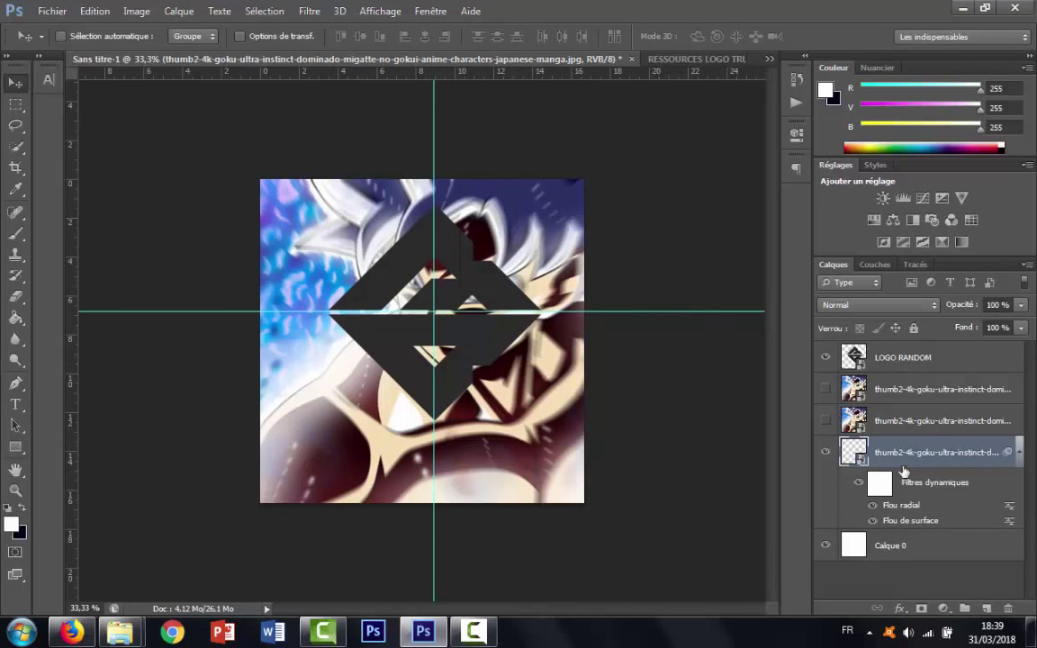
# Step: Move a Goku copy above LOGO RANDOM and make it a clipping mask
pyautogui.moveTo(895, 420); pyautogui.dragTo(909, 356)
pyautogui.rightClick(878, 358)
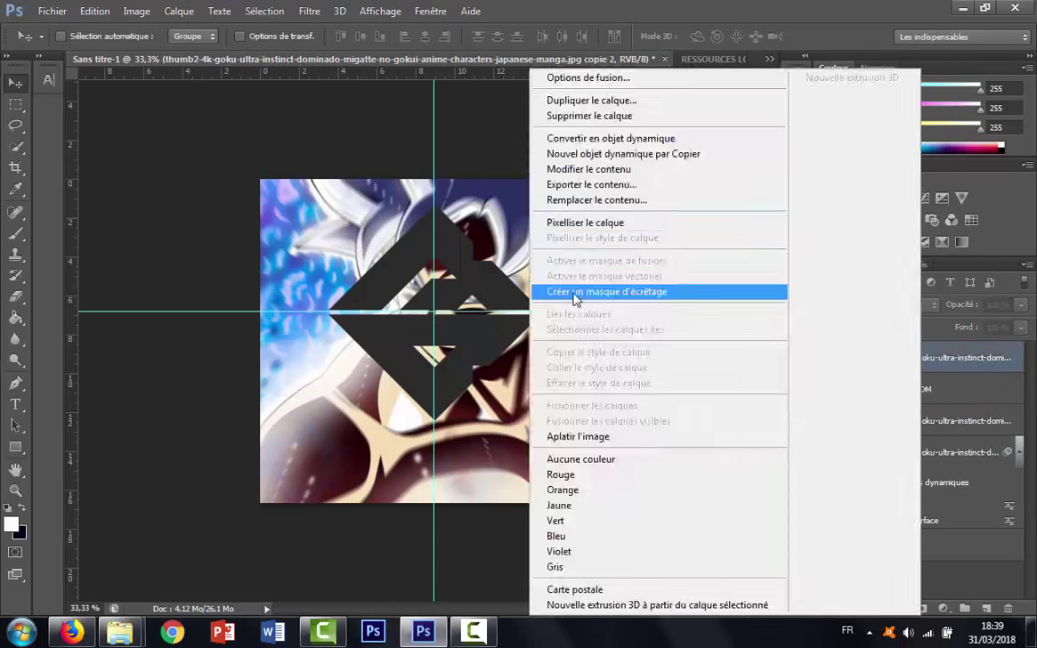
pyautogui.click(574, 294)
pyautogui.doubleClick(955, 357)
# Step: Confirm the Goku copy's layer name and give it an Ombre portée drop shadow
pyautogui.press('Return')
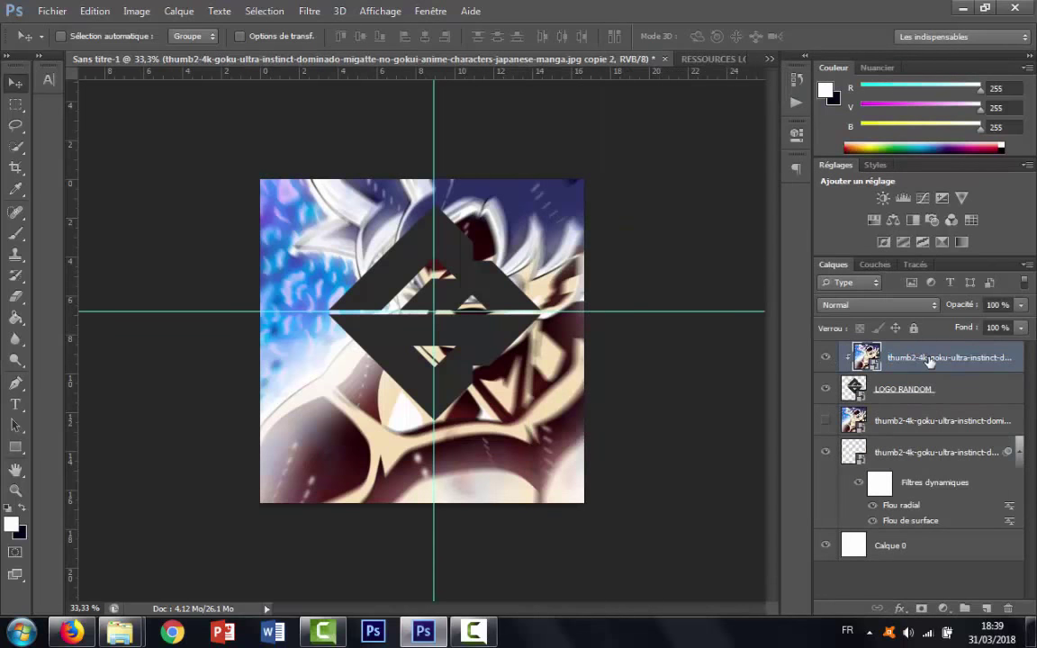
pyautogui.doubleClick(936, 365)
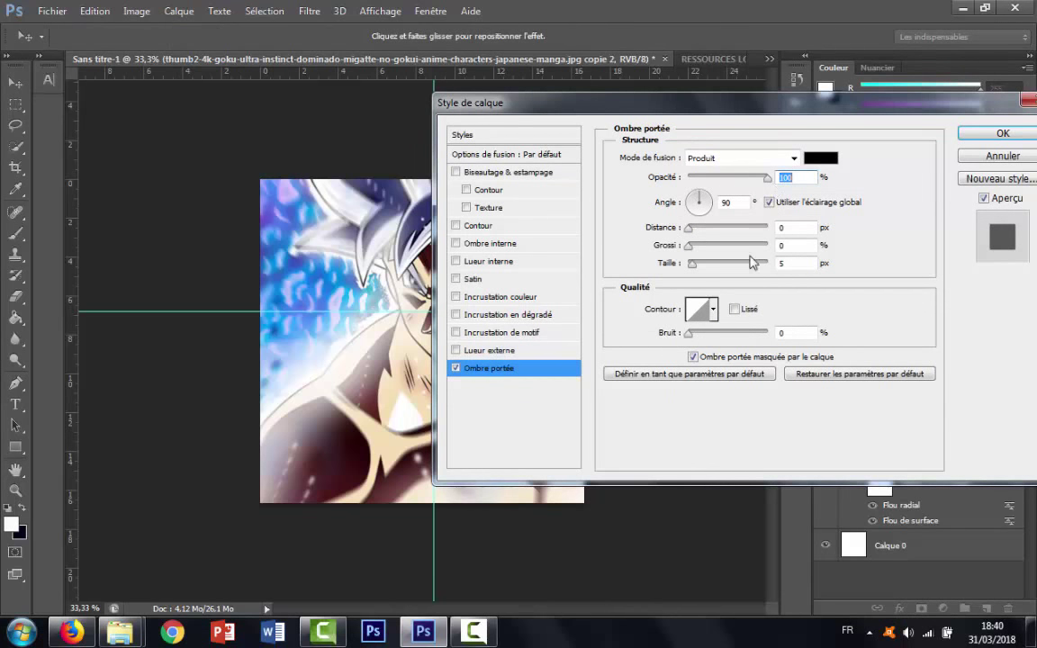
pyautogui.click(971, 135)
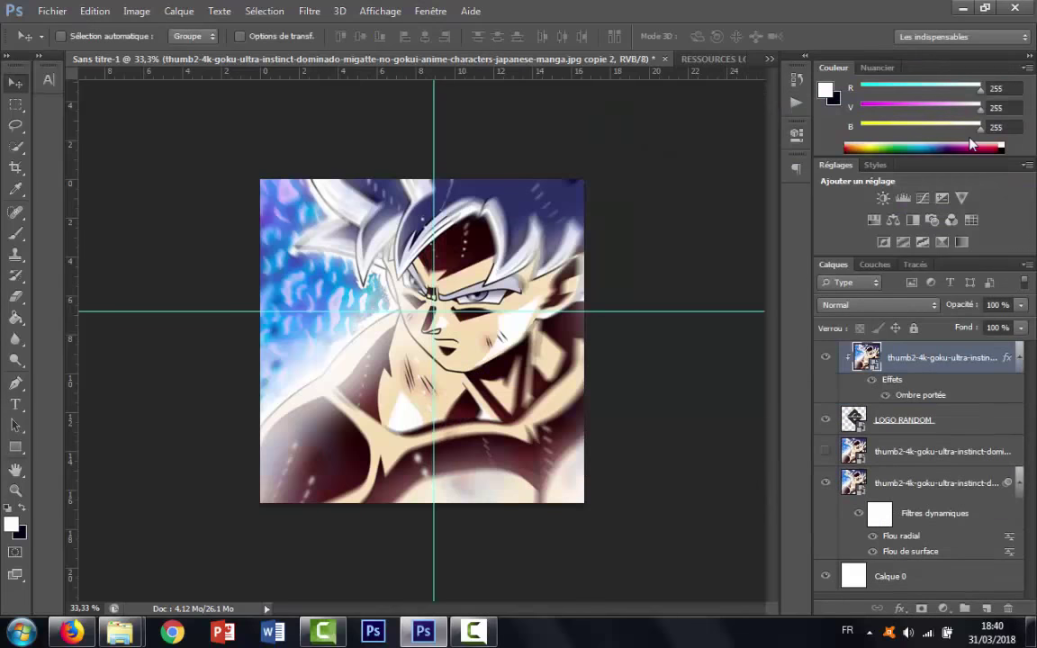
# Step: On LOGO RANDOM, shrink the drop shadow and enable Lueur interne and a white Contour
pyautogui.doubleClick(855, 419)
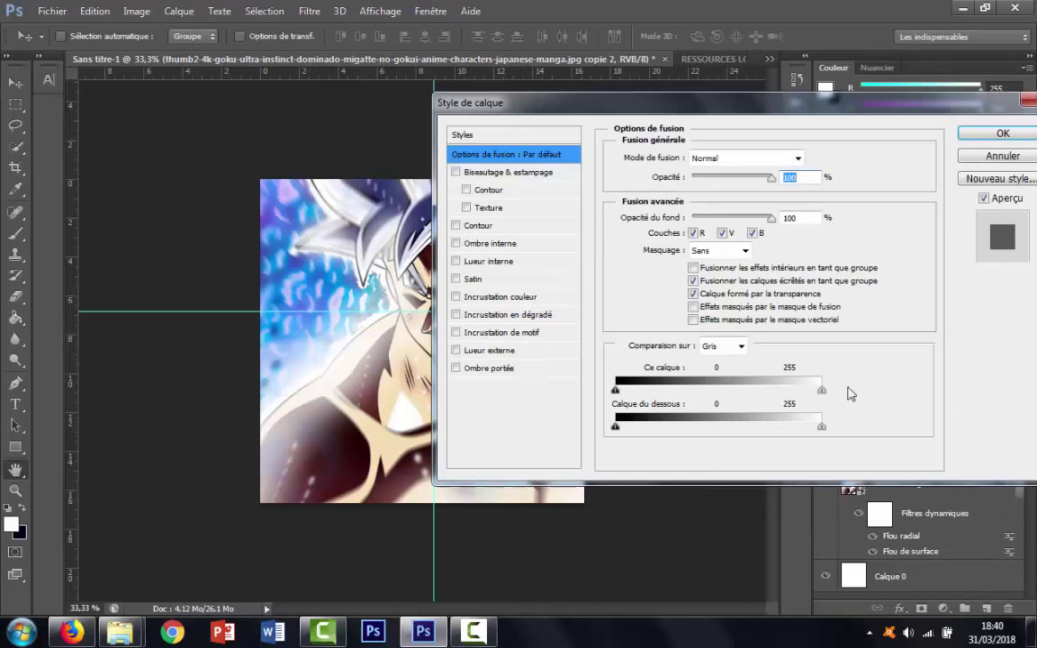
pyautogui.click(478, 368)
pyautogui.moveTo(680, 103); pyautogui.dragTo(810, 75)
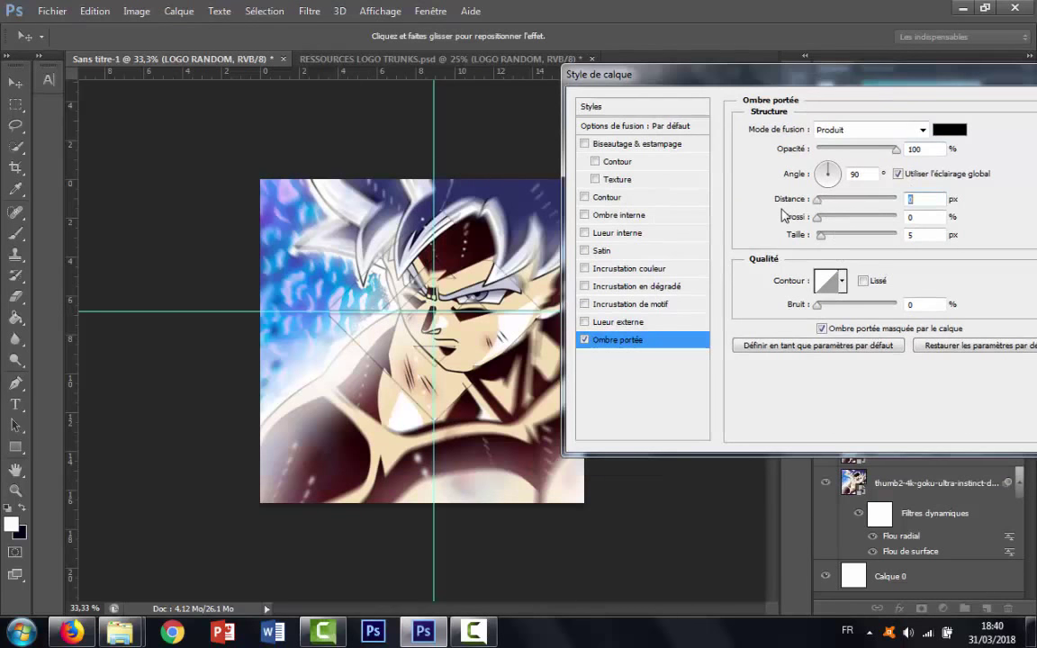
pyautogui.moveTo(825, 243); pyautogui.dragTo(748, 245)
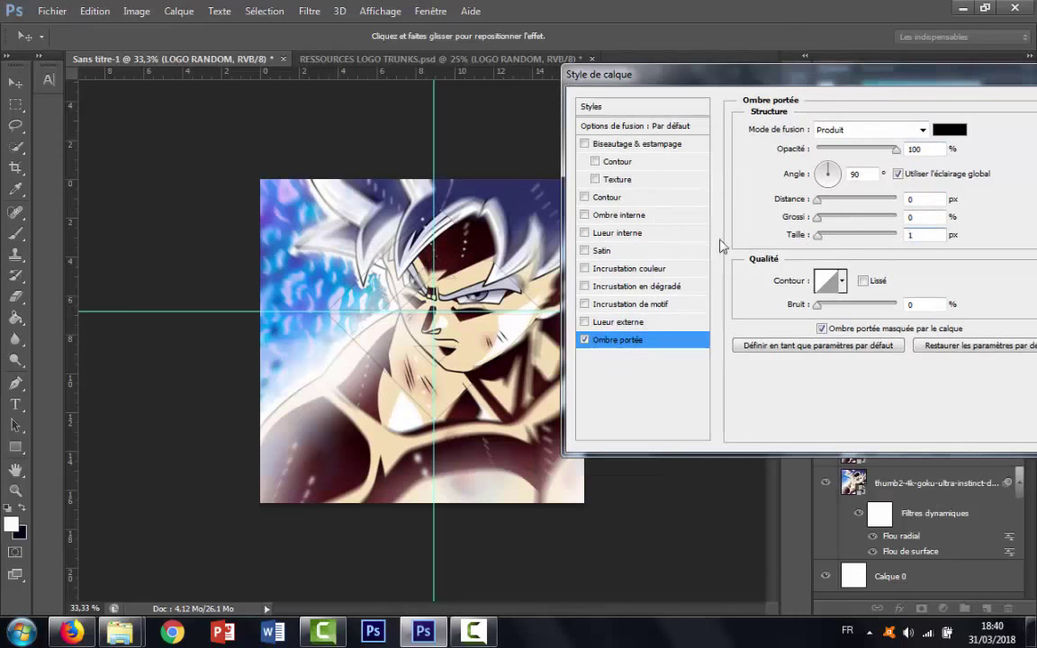
pyautogui.click(612, 233)
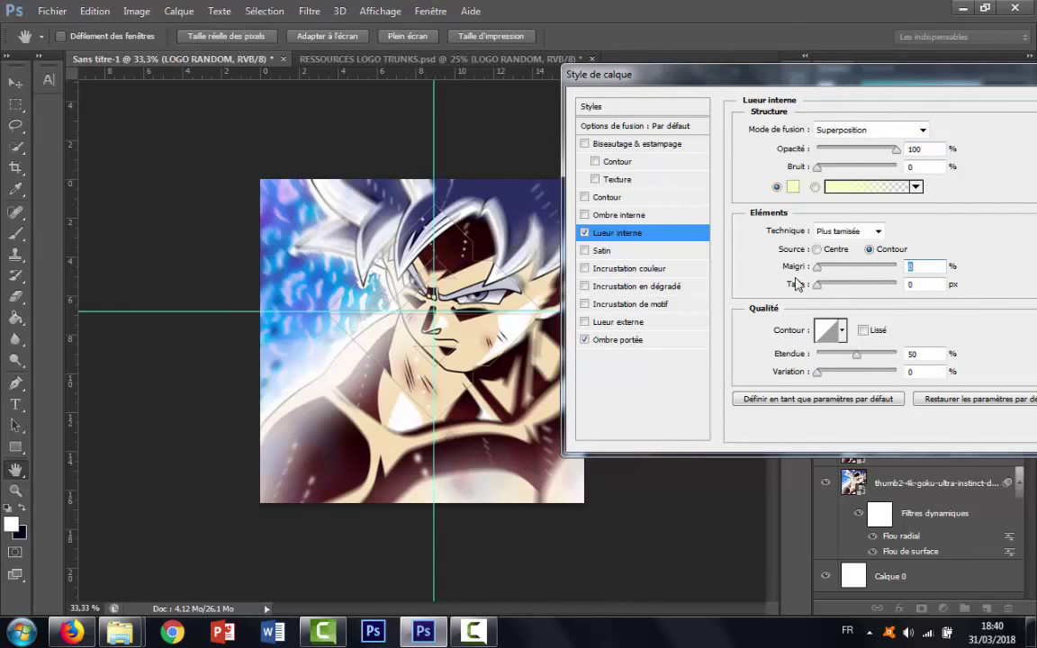
pyautogui.click(621, 199)
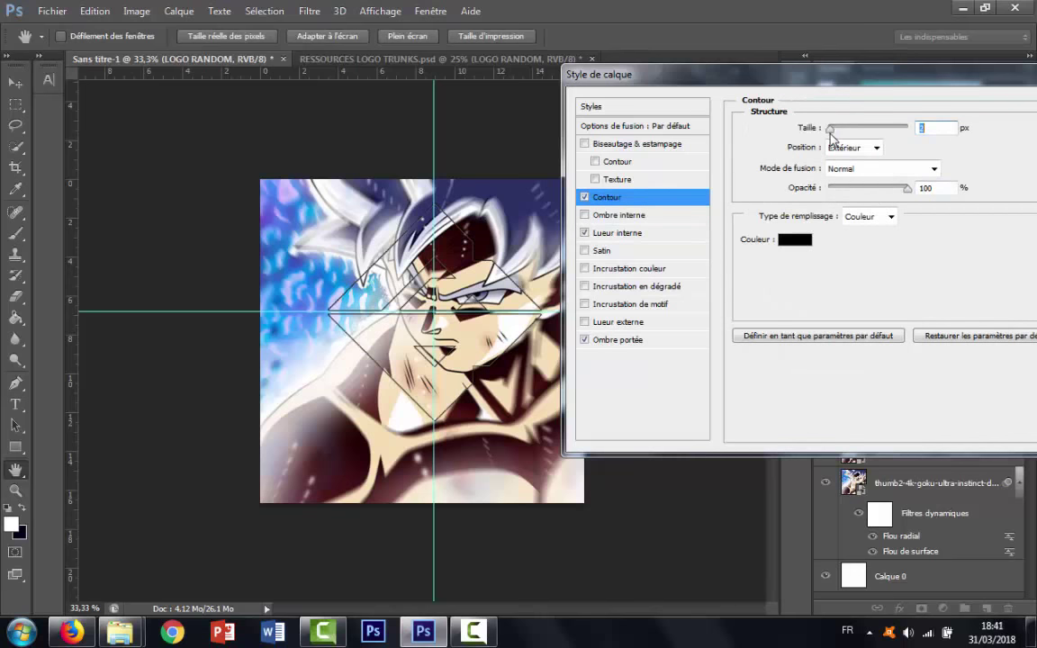
pyautogui.click(933, 169)
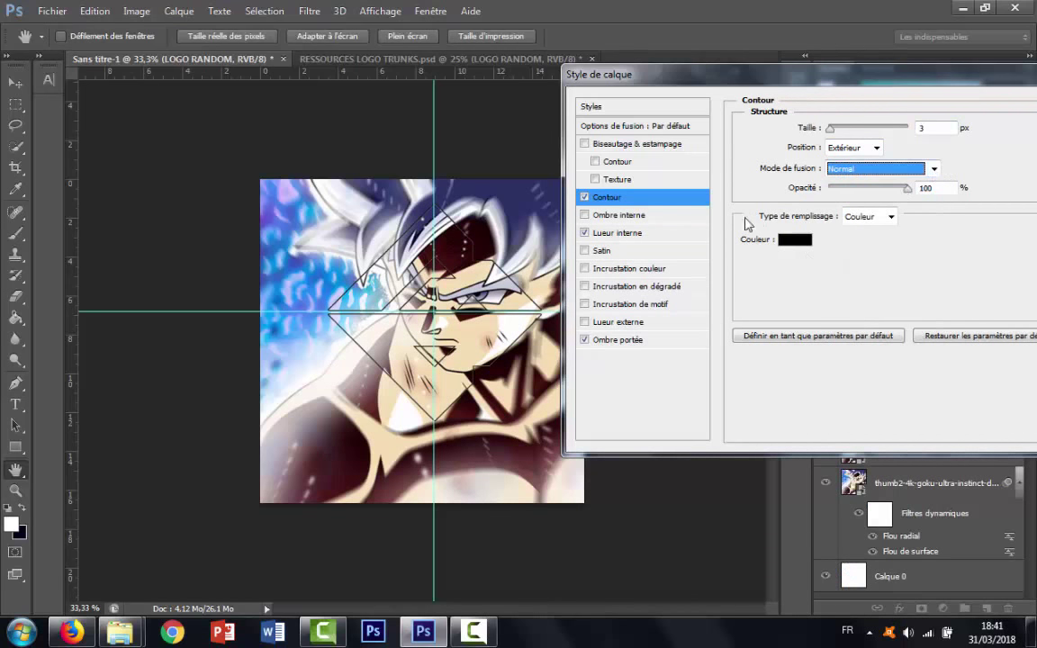
pyautogui.click(612, 233)
pyautogui.click(793, 200)
pyautogui.click(971, 169)
pyautogui.click(622, 198)
pyautogui.click(795, 239)
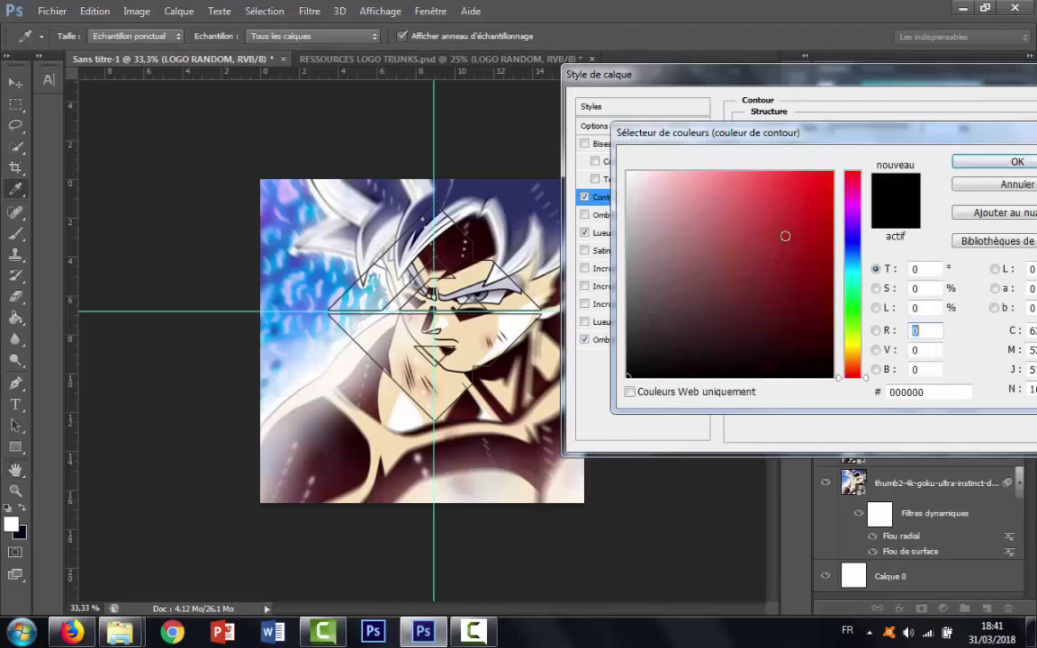
pyautogui.click(1013, 162)
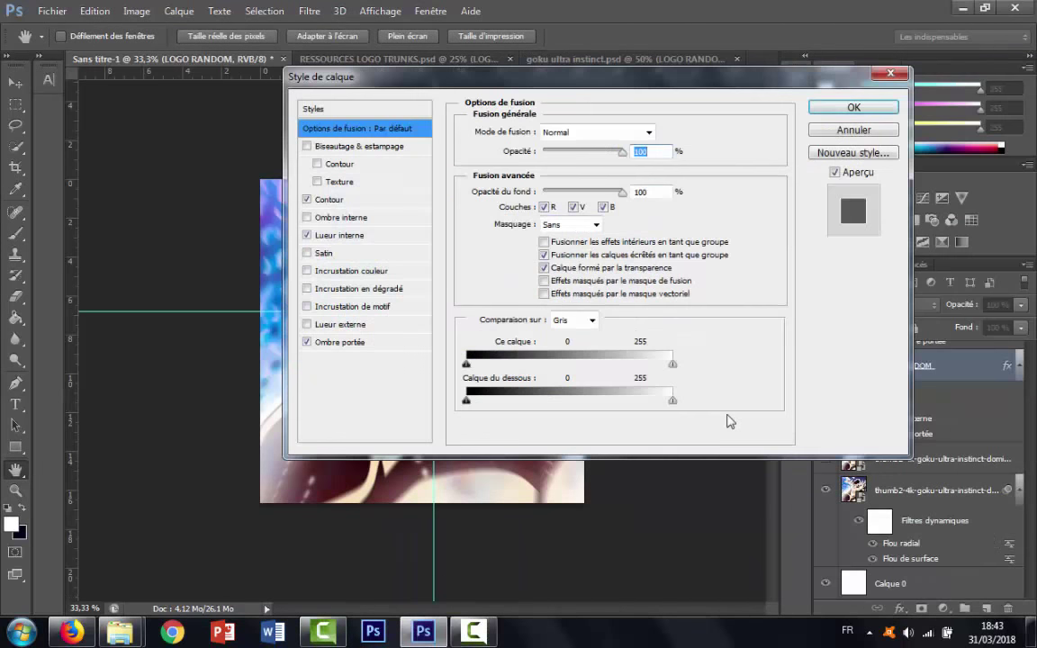
# Step: Set the frame's shadow Grossi to 19, inner glow and stroke white, and apply the styles
pyautogui.click(353, 341)
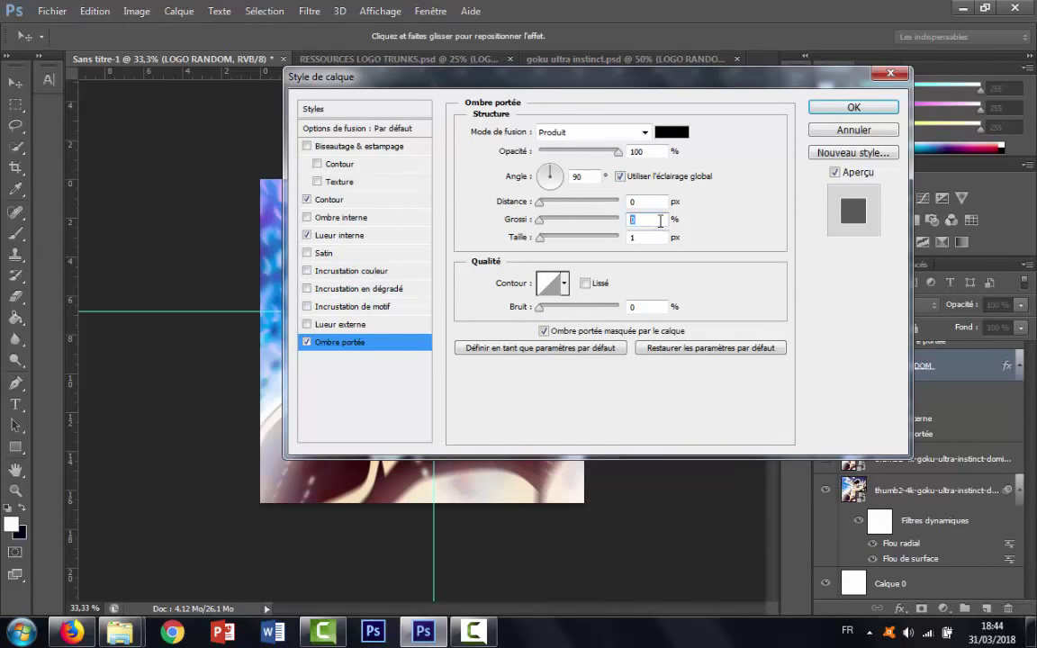
pyautogui.write('19')
pyautogui.press('Tab')
pyautogui.click(347, 238)
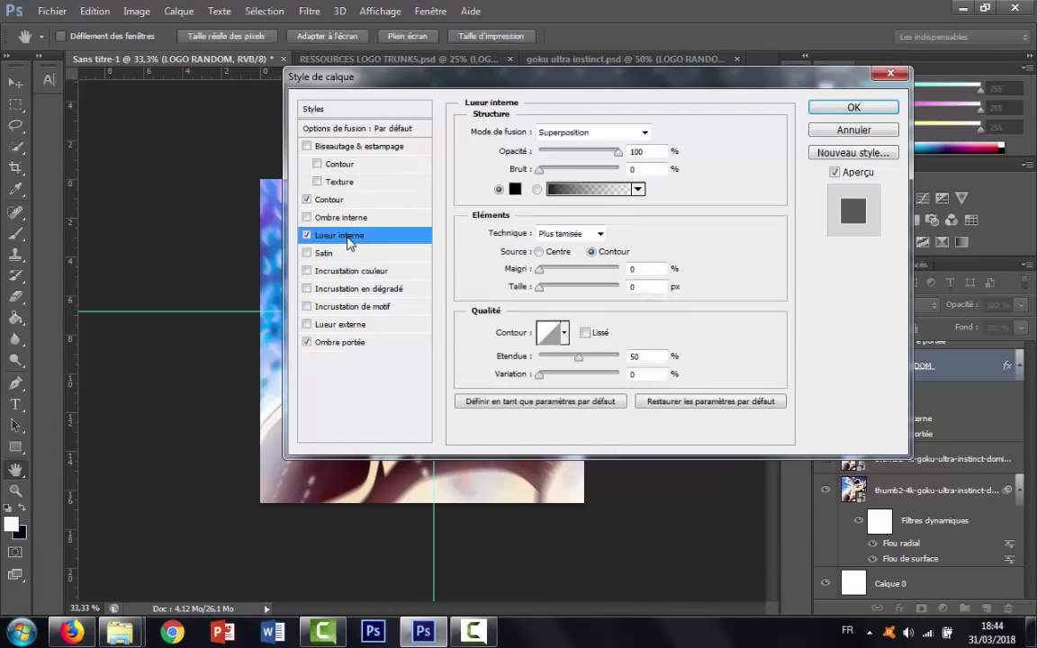
pyautogui.click(515, 188)
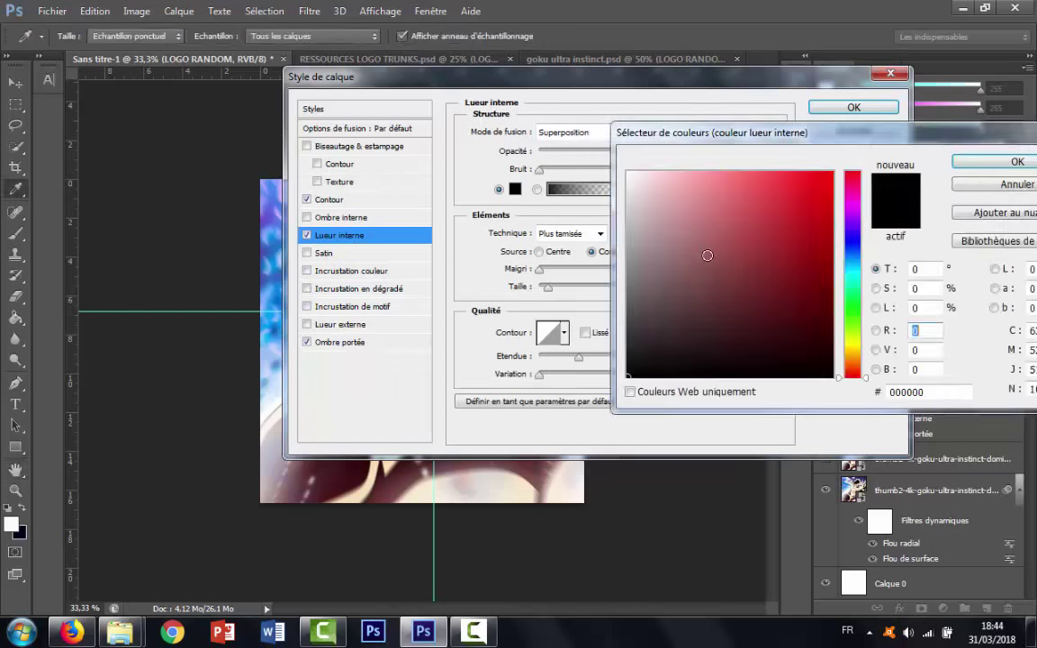
pyautogui.click(630, 172)
pyautogui.click(887, 135)
pyautogui.click(345, 200)
pyautogui.click(516, 241)
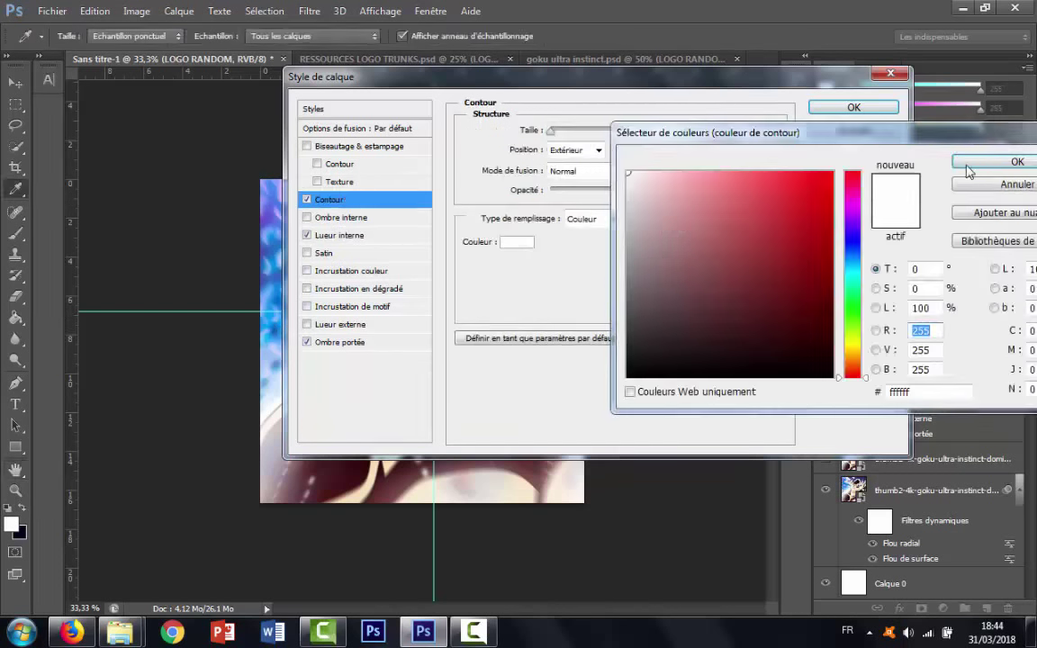
pyautogui.click(1013, 162)
pyautogui.click(854, 106)
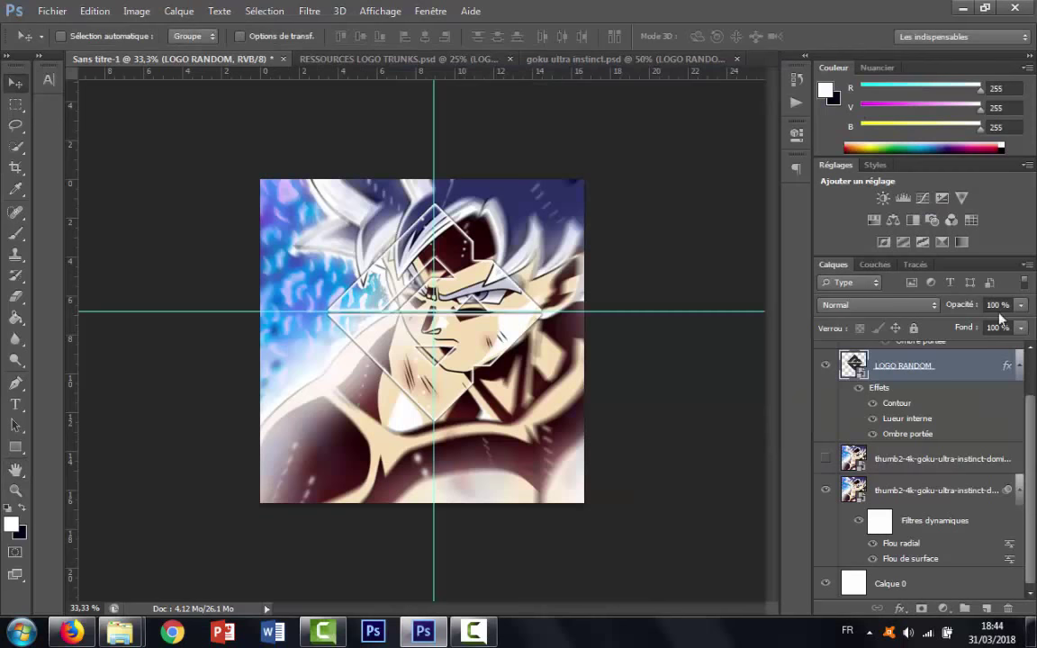
# Step: Drag LOGO RANDOM into Sans titre-1 and position it over the Goku art at about 70.5%
pyautogui.moveTo(950, 393); pyautogui.dragTo(213, 61)
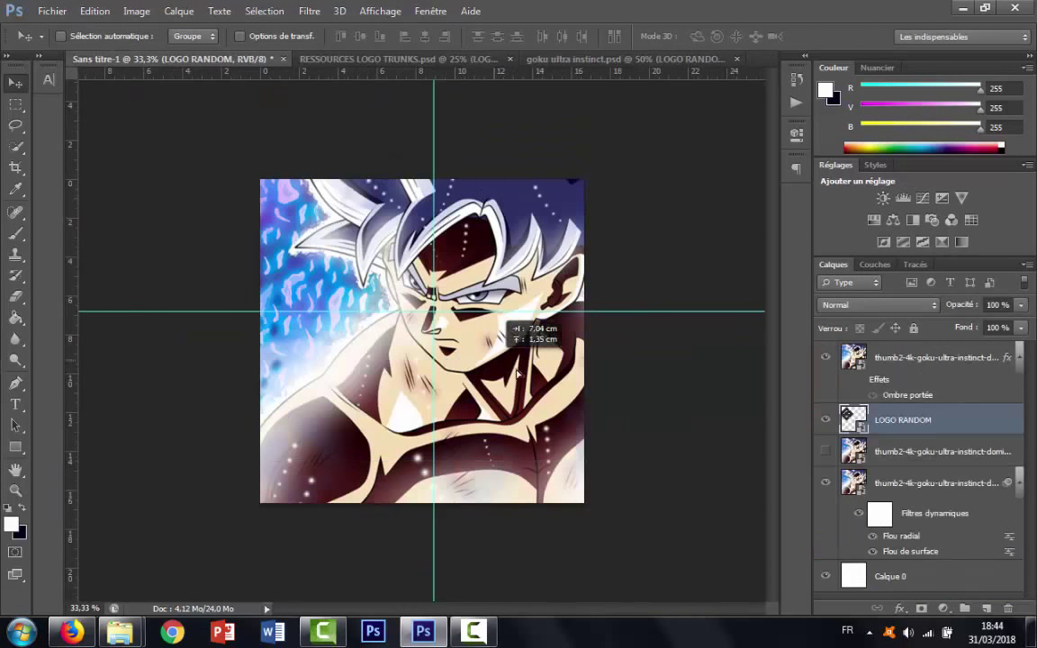
pyautogui.moveTo(213, 61); pyautogui.dragTo(328, 358)
pyautogui.hotkey('ctrl', 't')
pyautogui.moveTo(355, 464)
pyautogui.mouseDown()
pyautogui.moveTo(526, 408)
pyautogui.moveTo(429, 425)
pyautogui.mouseUp()
pyautogui.press('Return')
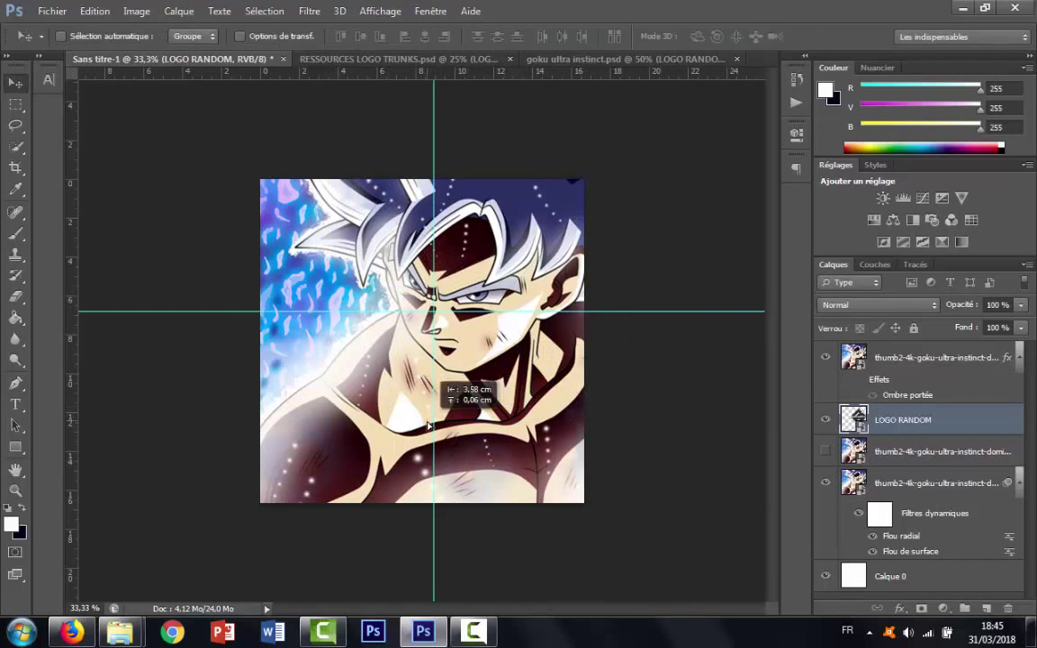
# Step: Nudge the diamond into place, then show the top Goku copy and clip it to the diamond
pyautogui.click(917, 364)
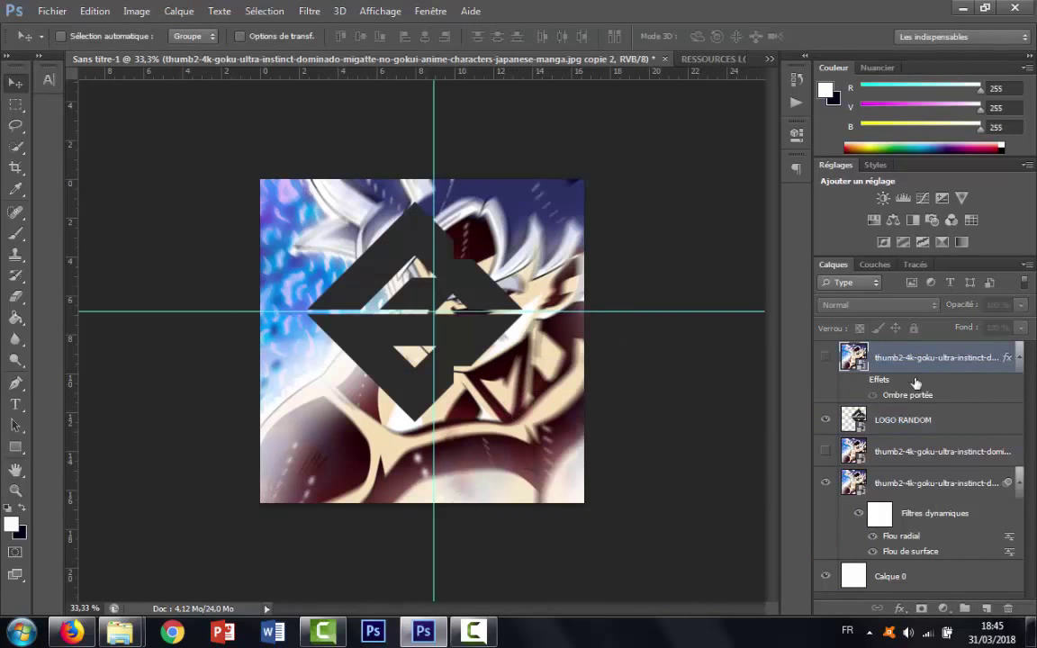
pyautogui.click(903, 419)
pyautogui.moveTo(504, 360)
pyautogui.mouseDown()
pyautogui.moveTo(531, 356)
pyautogui.moveTo(531, 450)
pyautogui.mouseUp()
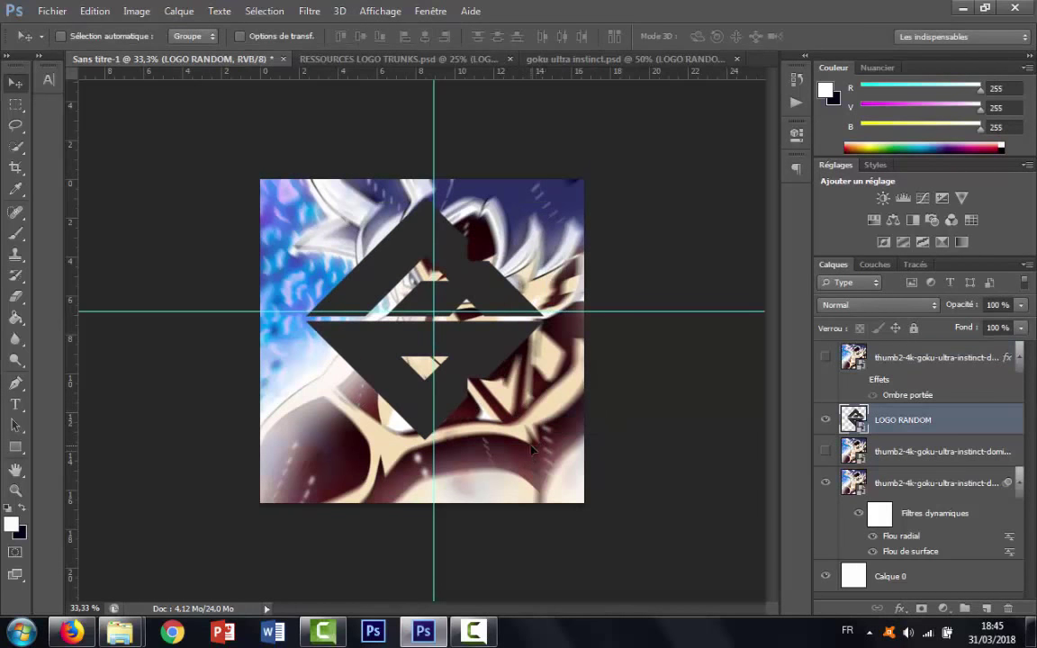
pyautogui.click(917, 358)
pyautogui.hotkey('ctrl', 'alt', 'g')
pyautogui.click(826, 357)
# Step: Give LOGO RANDOM a white stroke, an inner glow and a Normal-blend drop shadow
pyautogui.click(957, 426)
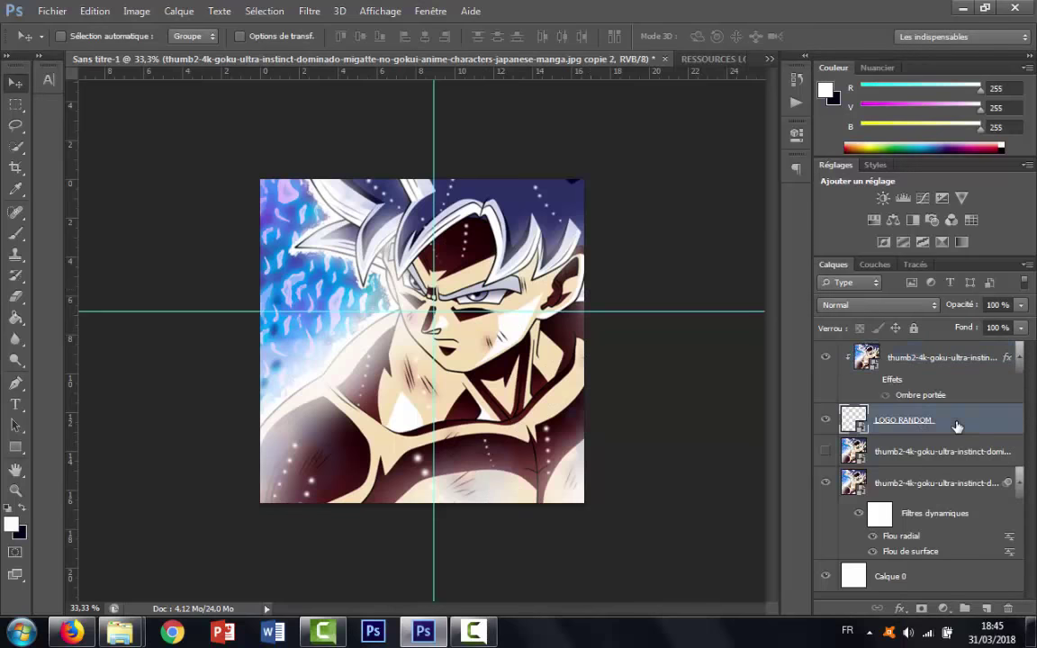
pyautogui.doubleClick(957, 426)
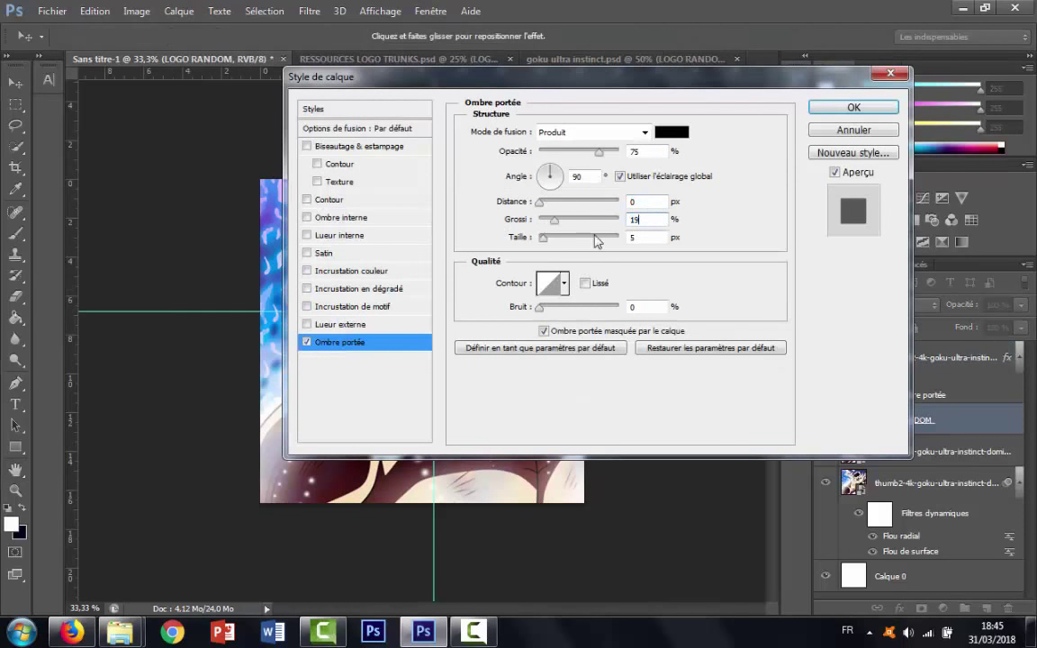
pyautogui.click(631, 133)
pyautogui.click(558, 118)
pyautogui.click(315, 232)
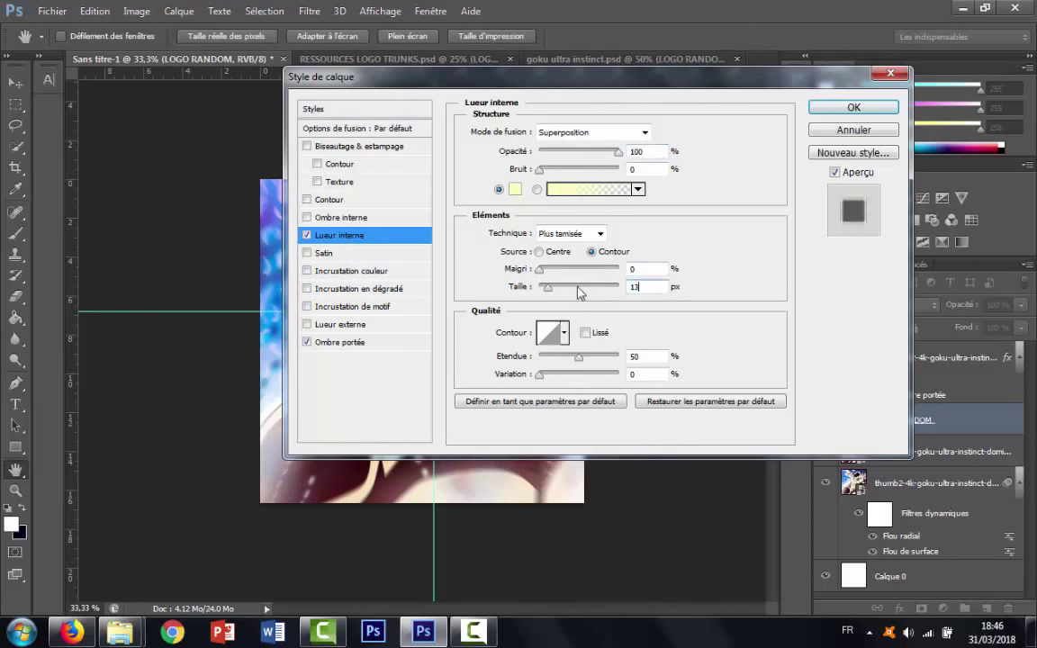
pyautogui.click(329, 199)
pyautogui.click(503, 306)
pyautogui.click(638, 151)
pyautogui.click(1022, 162)
pyautogui.click(819, 106)
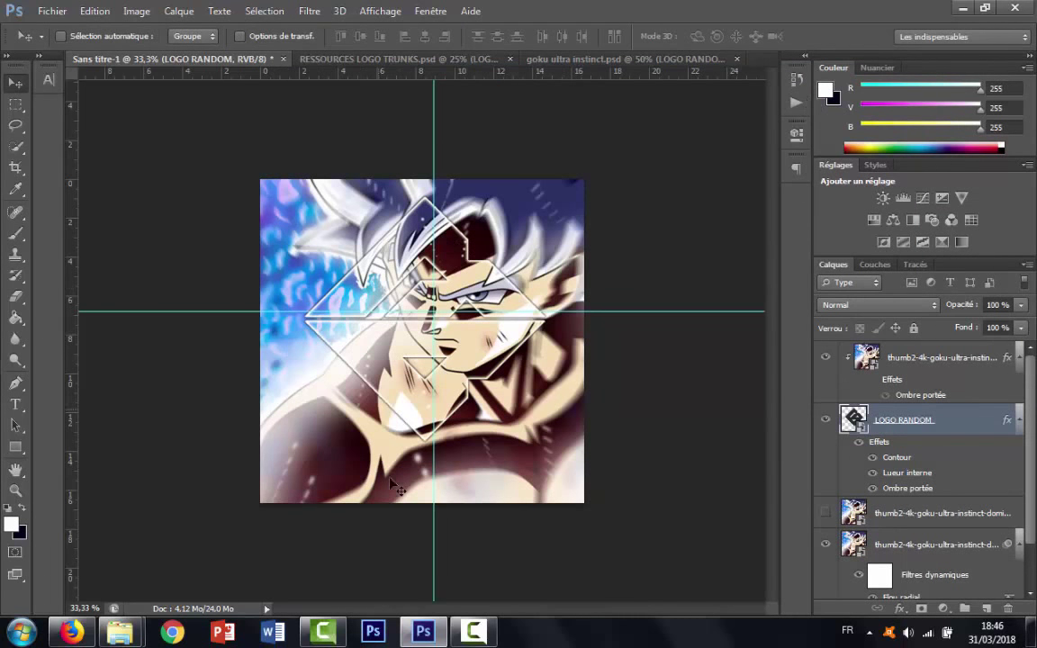
# Step: Adjust the frame's inner glow, then review its drop shadow and stroke settings
pyautogui.doubleClick(953, 425)
pyautogui.click(317, 236)
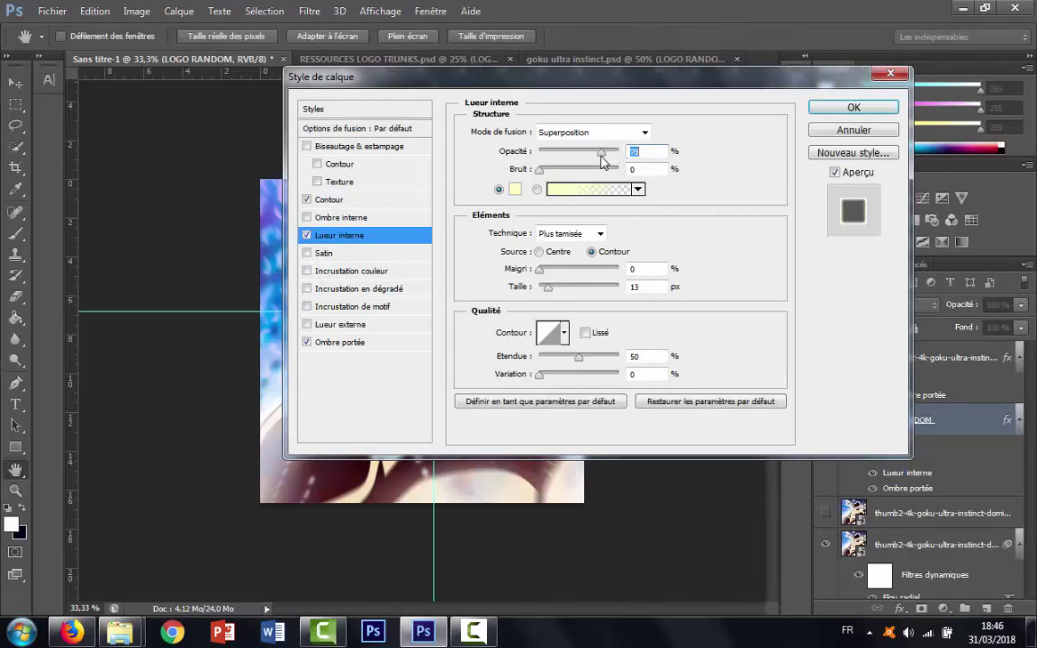
pyautogui.click(819, 108)
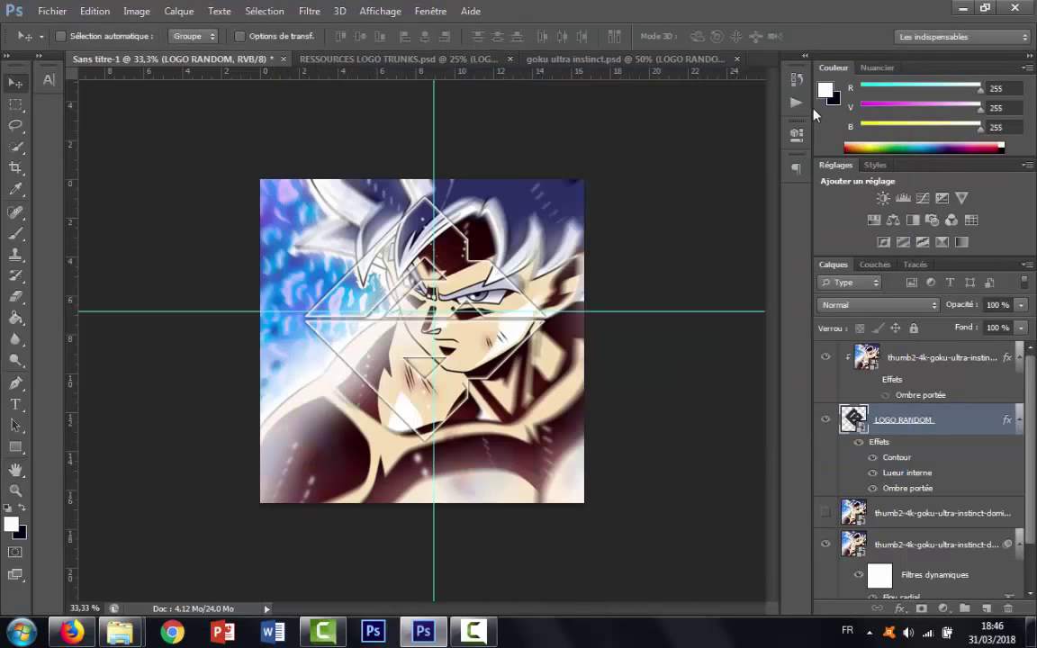
pyautogui.doubleClick(961, 432)
pyautogui.click(342, 343)
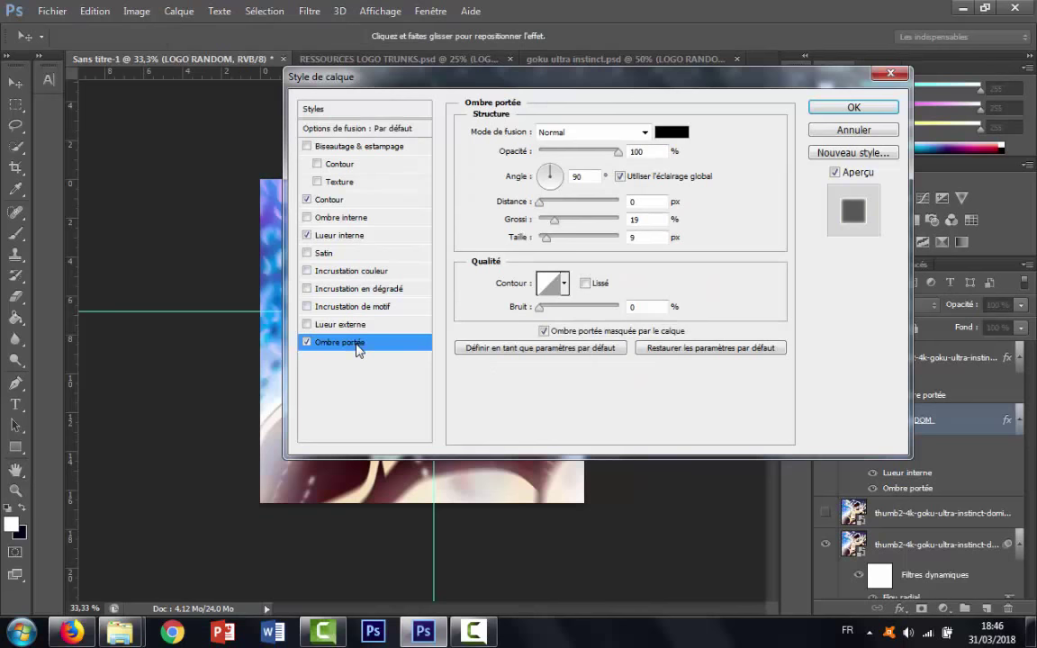
pyautogui.click(354, 204)
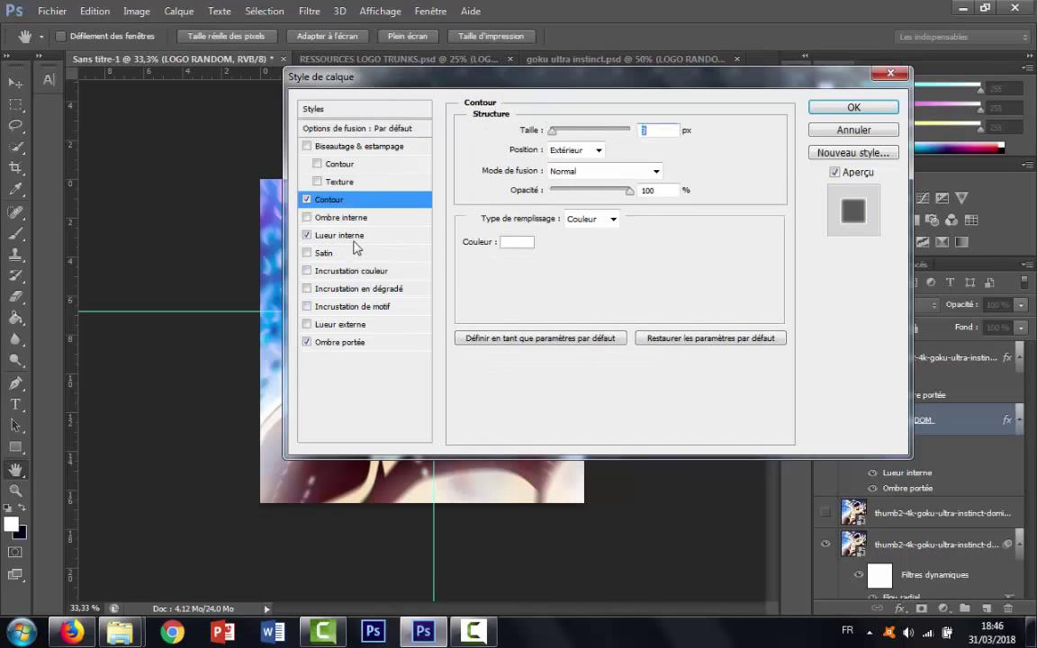
pyautogui.click(361, 236)
# Step: Check the frame stroke settings in the goku ultra instinct reference document
pyautogui.click(854, 107)
pyautogui.click(612, 58)
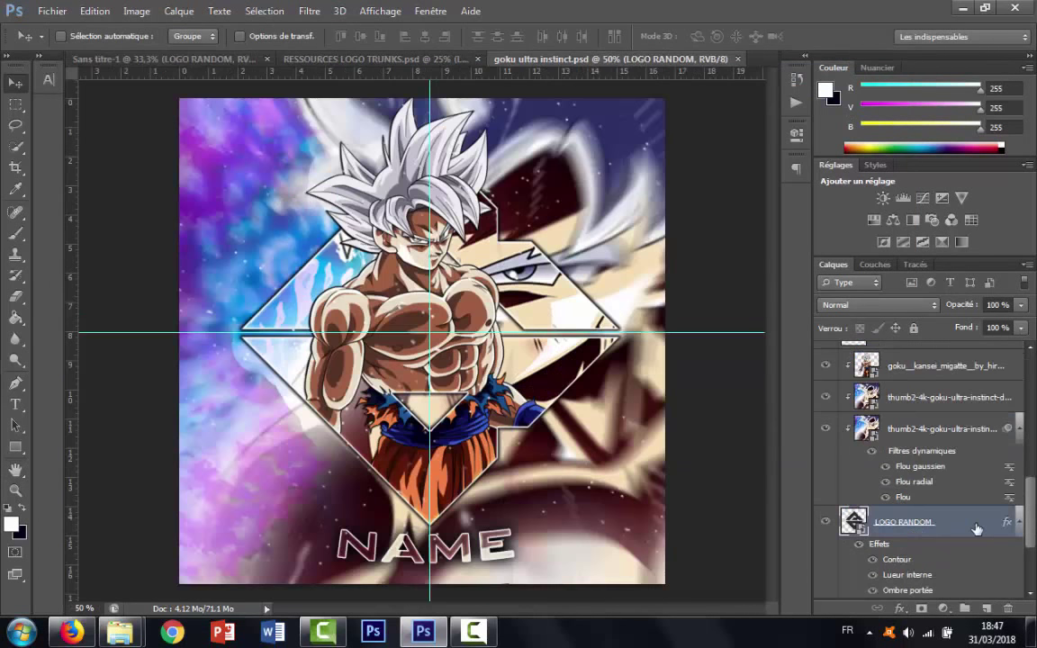
pyautogui.doubleClick(974, 529)
pyautogui.click(333, 202)
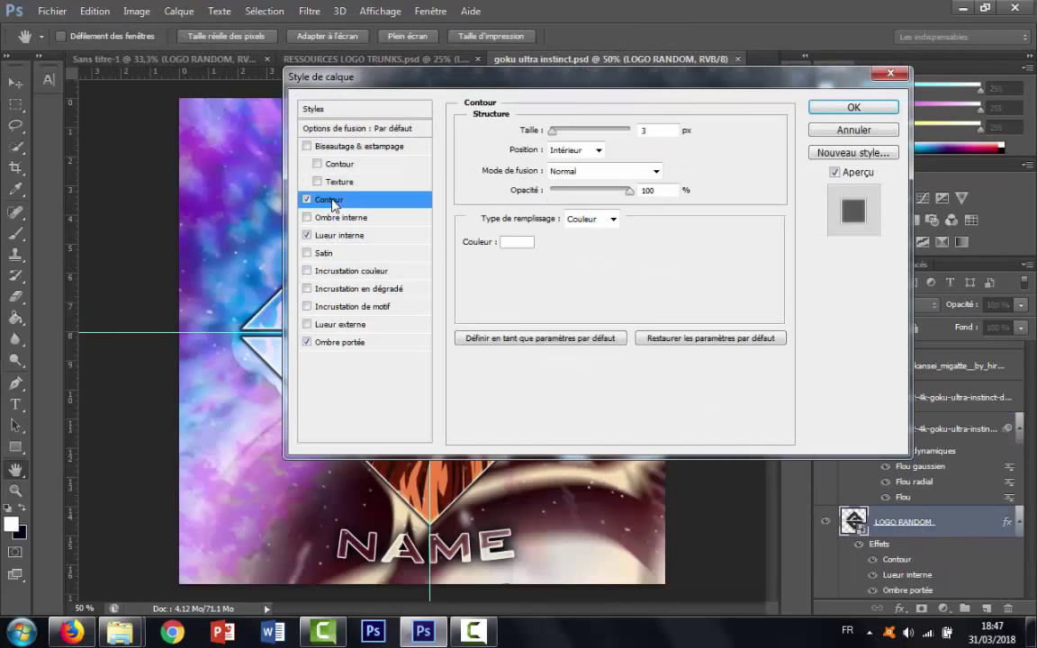
pyautogui.click(889, 75)
pyautogui.hotkey('ctrl', 'Tab')
# Step: Confirm LOGO RANDOM's 3 px Extérieur white stroke and apply the styles
pyautogui.doubleClick(973, 364)
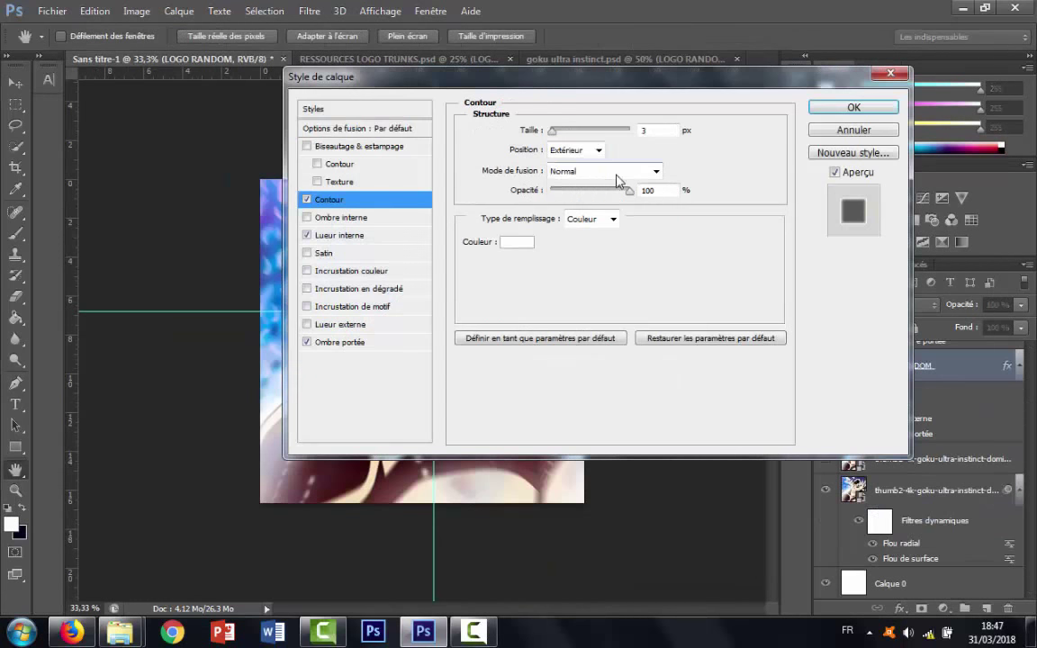
pyautogui.click(575, 150)
pyautogui.click(567, 162)
pyautogui.click(852, 108)
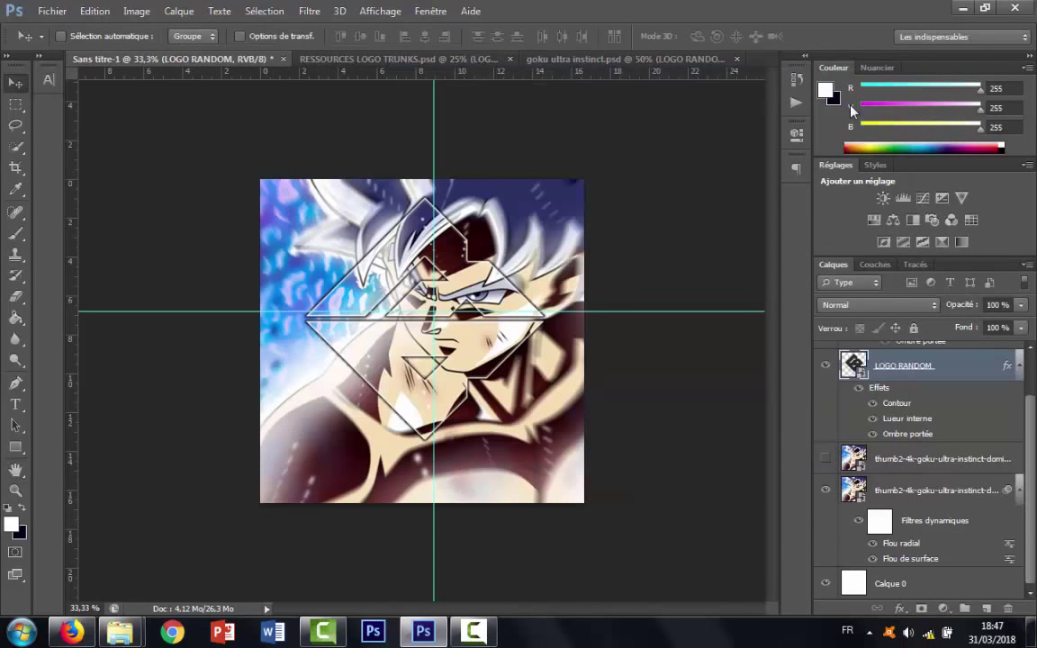
# Step: Import the goku__kansei_migatte render from the renders folder and place it
pyautogui.click(52, 11)
pyautogui.click(63, 273)
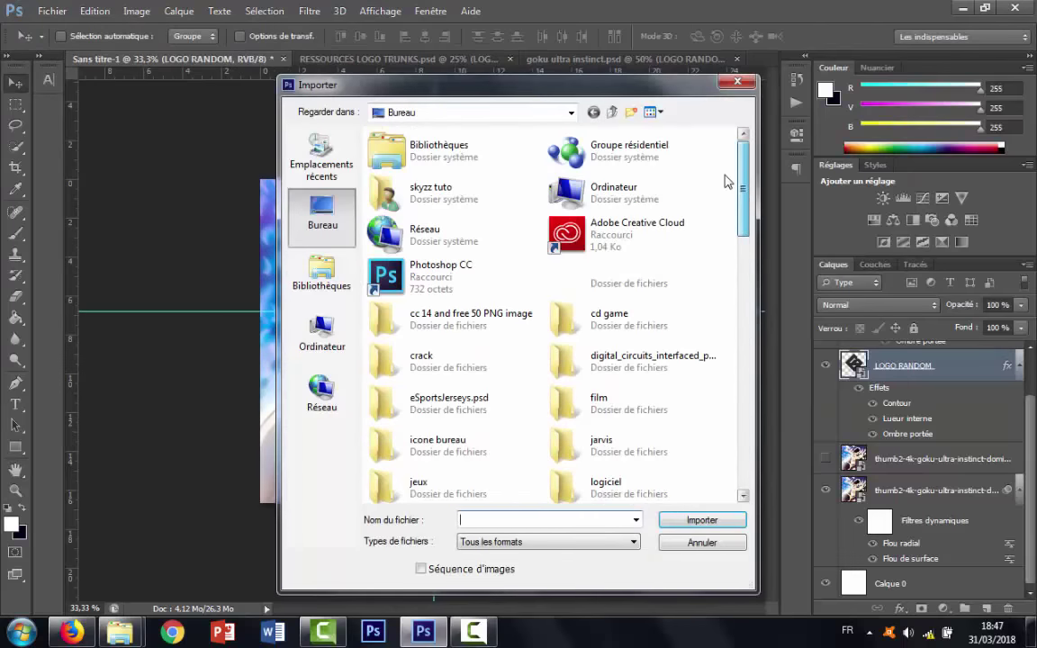
pyautogui.click(571, 112)
pyautogui.click(462, 287)
pyautogui.doubleClick(398, 378)
pyautogui.click(394, 186)
pyautogui.click(694, 520)
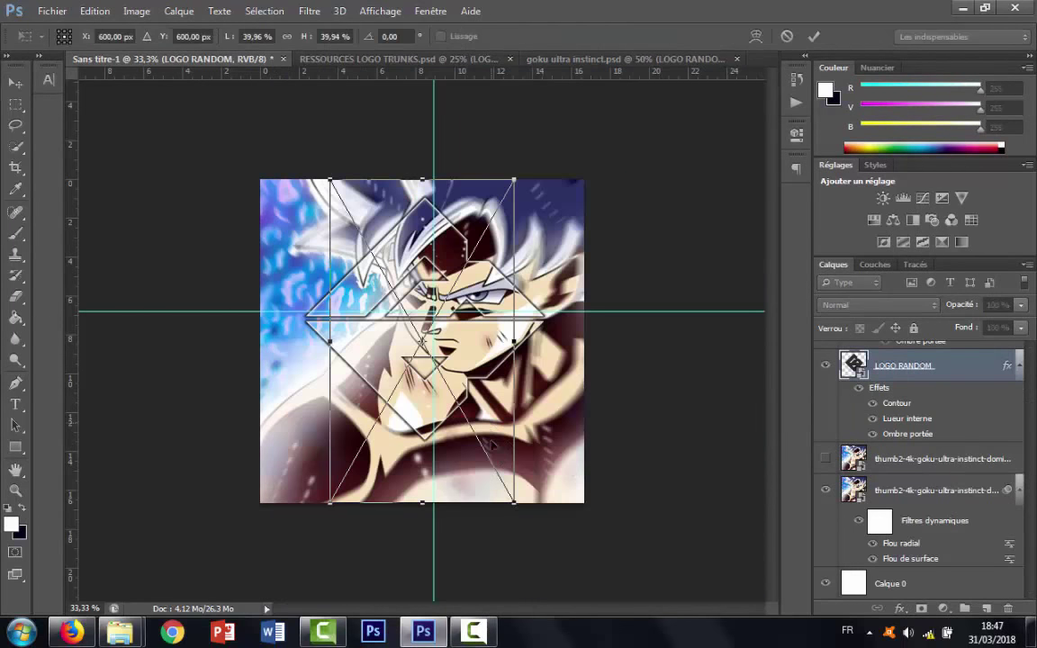
pyautogui.moveTo(513, 502); pyautogui.dragTo(530, 509)
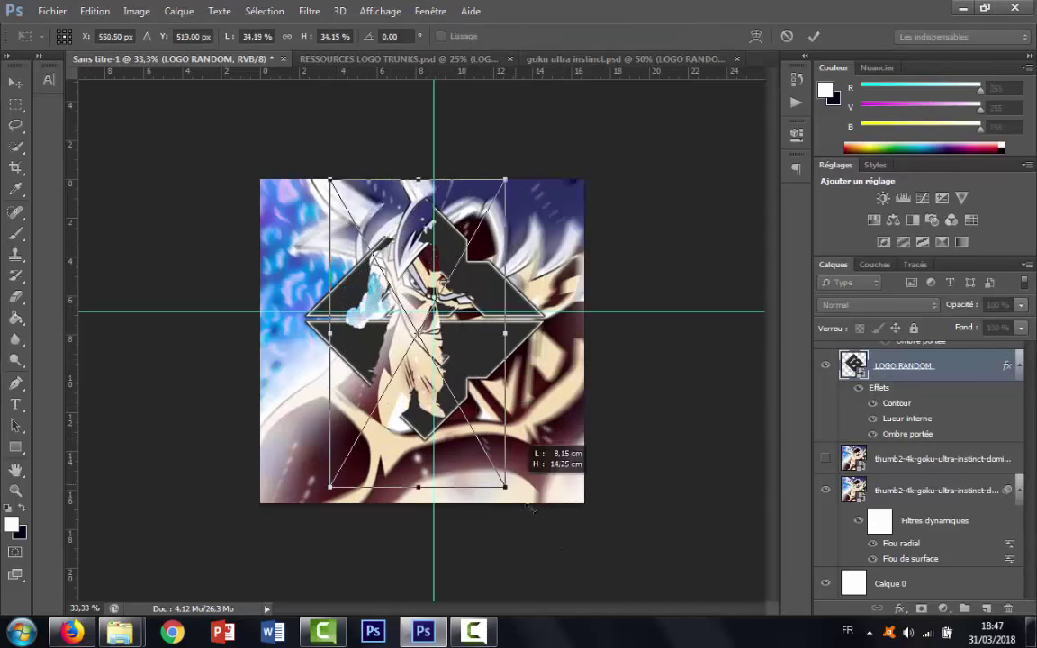
pyautogui.press('Return')
# Step: Move the Goku render layer to the top, clip thumb2, and enlarge the render
pyautogui.moveTo(893, 339); pyautogui.dragTo(894, 369)
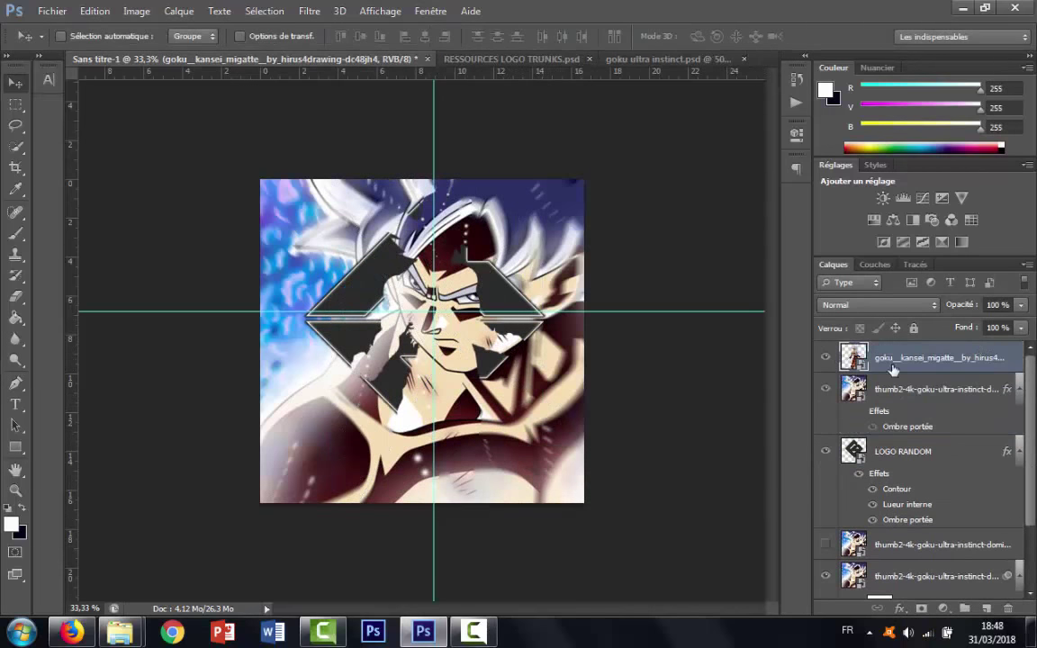
pyautogui.rightClick(887, 358)
pyautogui.click(601, 289)
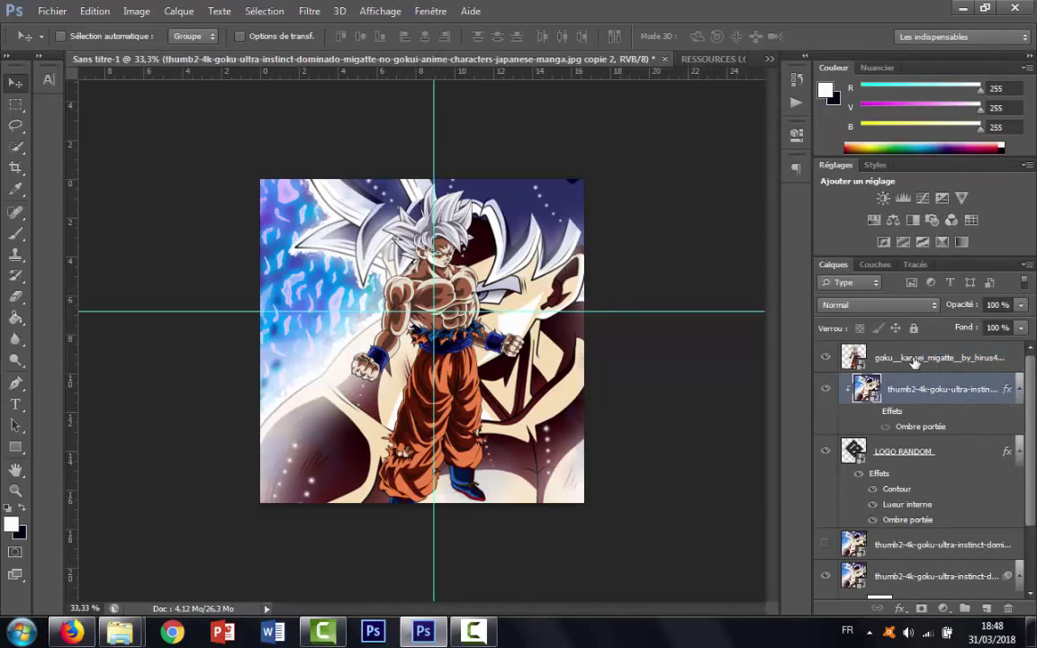
pyautogui.hotkey('ctrl', 't')
pyautogui.moveTo(330, 552); pyautogui.dragTo(153, 554)
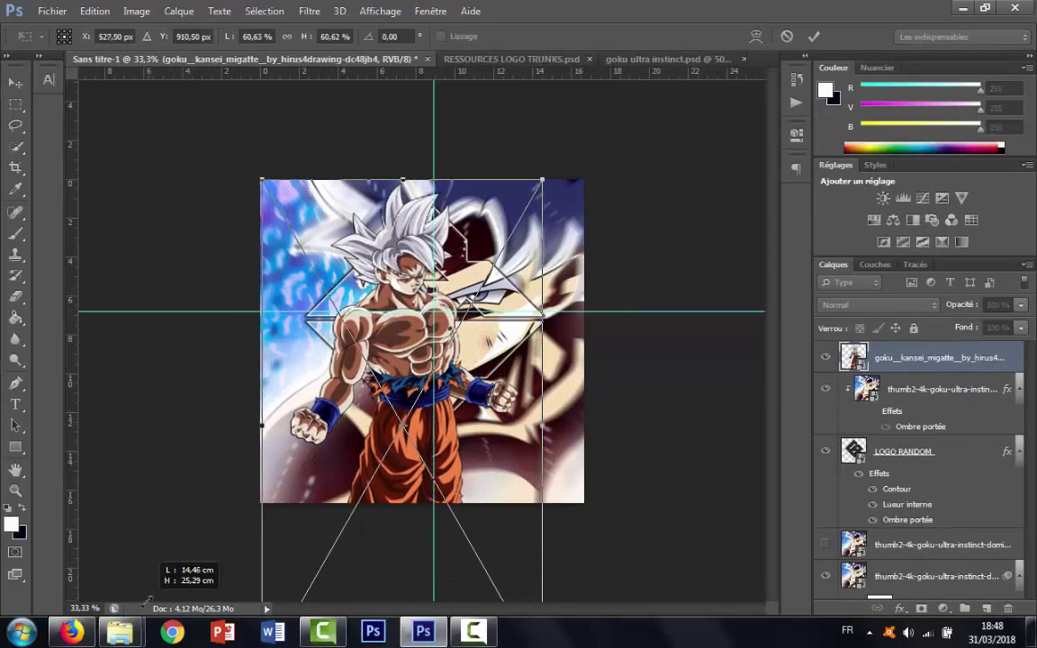
pyautogui.press('Return')
pyautogui.moveTo(410, 367); pyautogui.dragTo(410, 338)
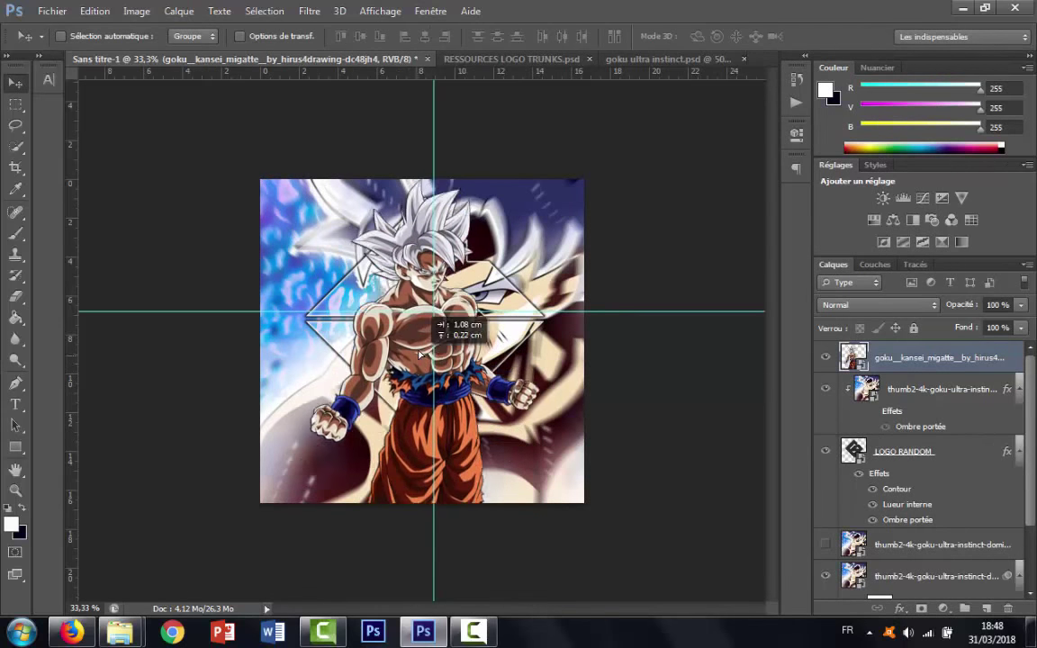
# Step: Scale the render to about 74.8% and raise Goku to stand over the diamond
pyautogui.hotkey('ctrl', 't')
pyautogui.hotkey('ctrl', '-')
pyautogui.moveTo(353, 493); pyautogui.dragTo(301, 537)
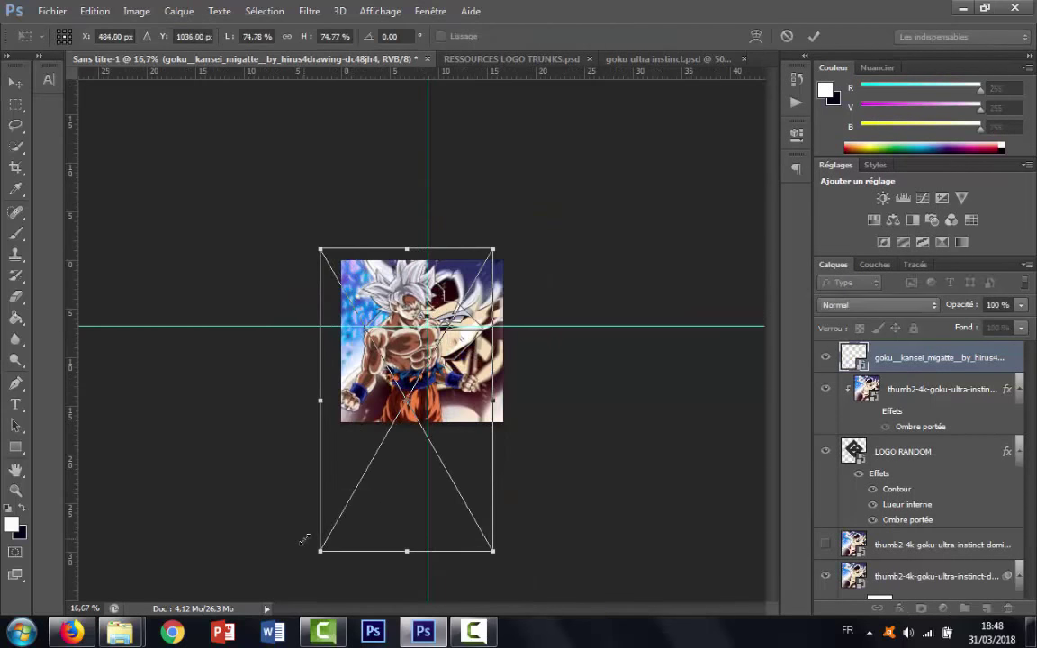
pyautogui.press('Return')
pyautogui.hotkey('ctrl', '+')
pyautogui.hotkey('ctrl', '+')
pyautogui.hotkey('ctrl', '+')
pyautogui.moveTo(395, 394)
pyautogui.mouseDown()
pyautogui.moveTo(428, 419)
pyautogui.moveTo(411, 389)
pyautogui.mouseUp()
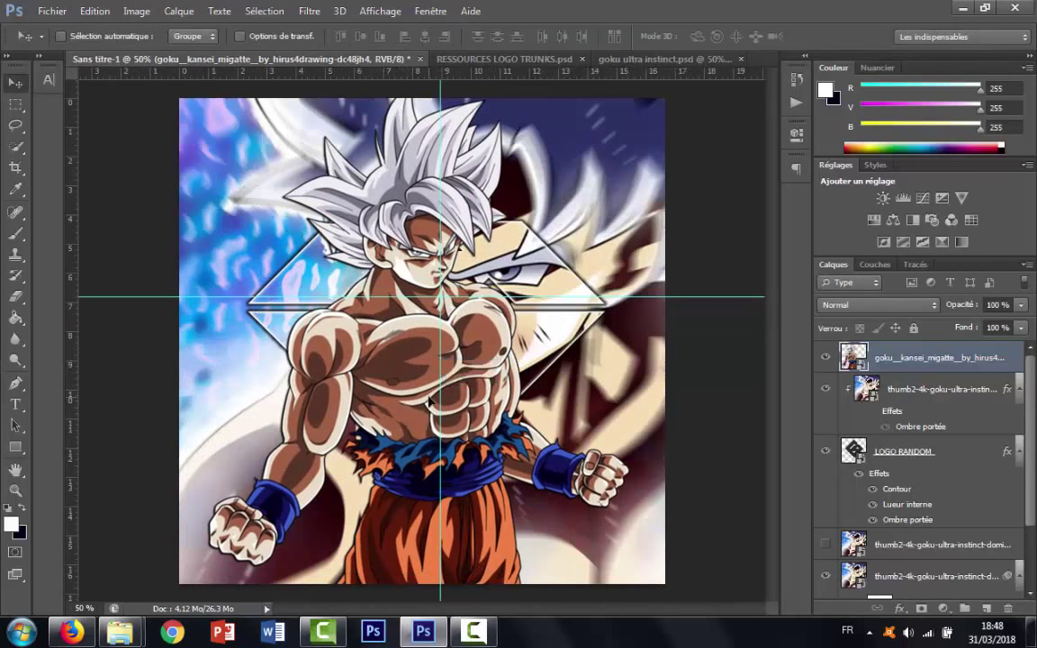
pyautogui.scroll(-3, 423, 400)
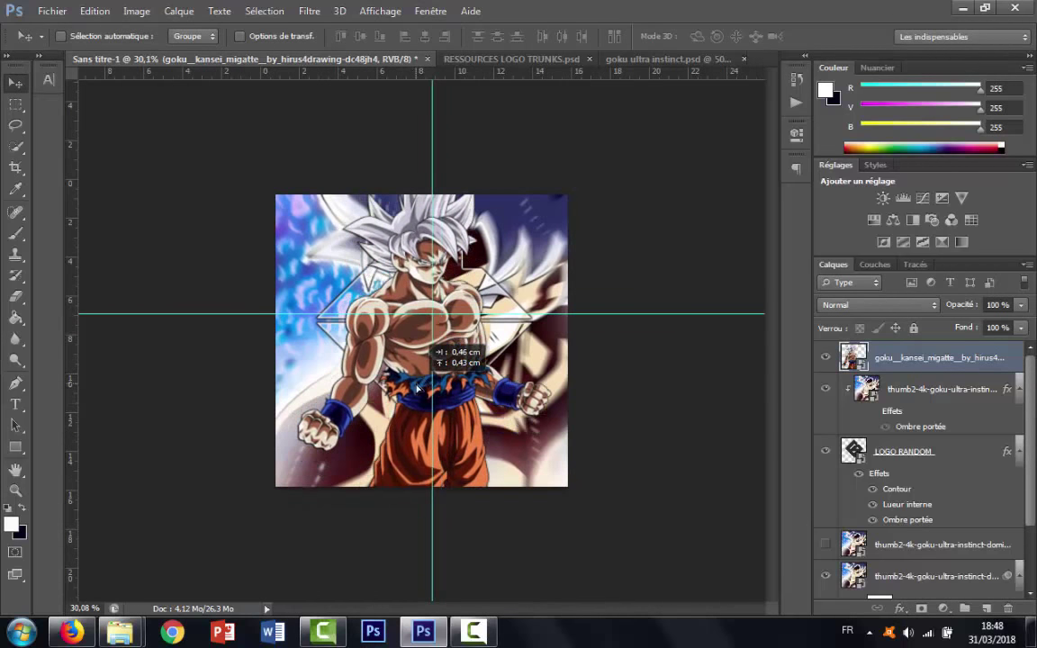
pyautogui.moveTo(412, 388); pyautogui.dragTo(414, 400)
pyautogui.hotkey('ctrl', 't')
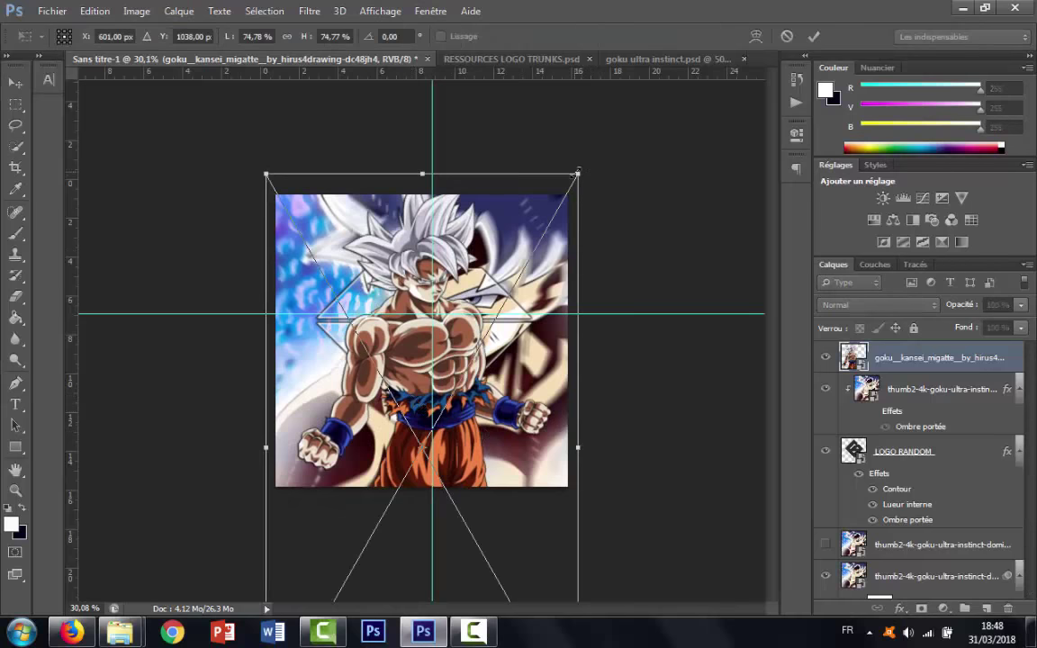
pyautogui.moveTo(568, 174); pyautogui.dragTo(564, 206)
pyautogui.press('Return')
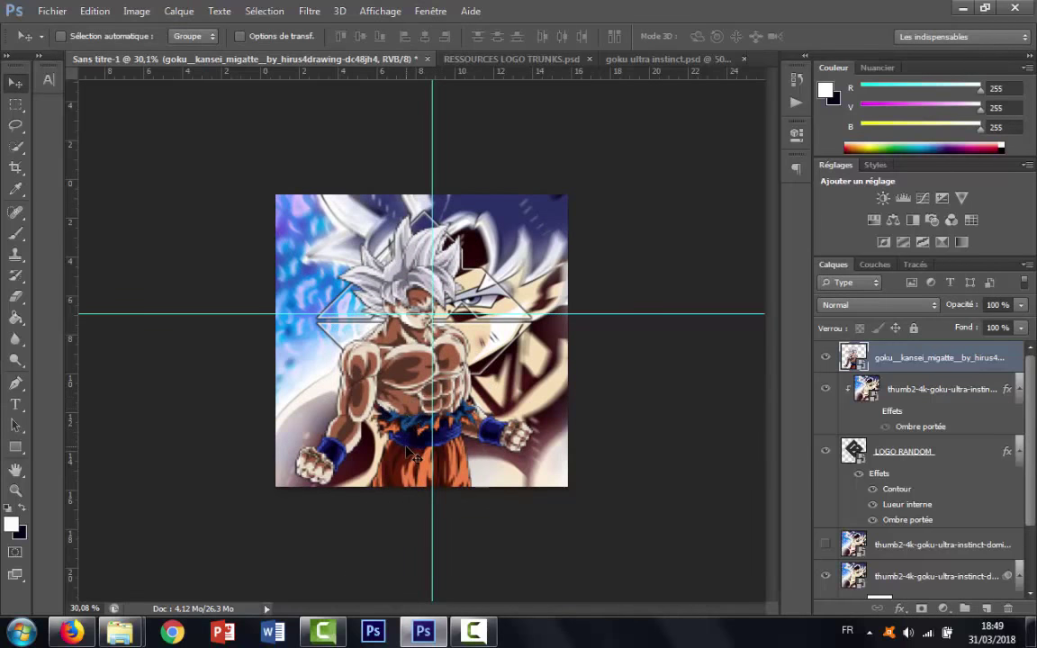
pyautogui.moveTo(414, 455); pyautogui.dragTo(405, 406)
# Step: Erase the lower part of the Goku render with the Eraser
pyautogui.press('e')
pyautogui.click(70, 36)
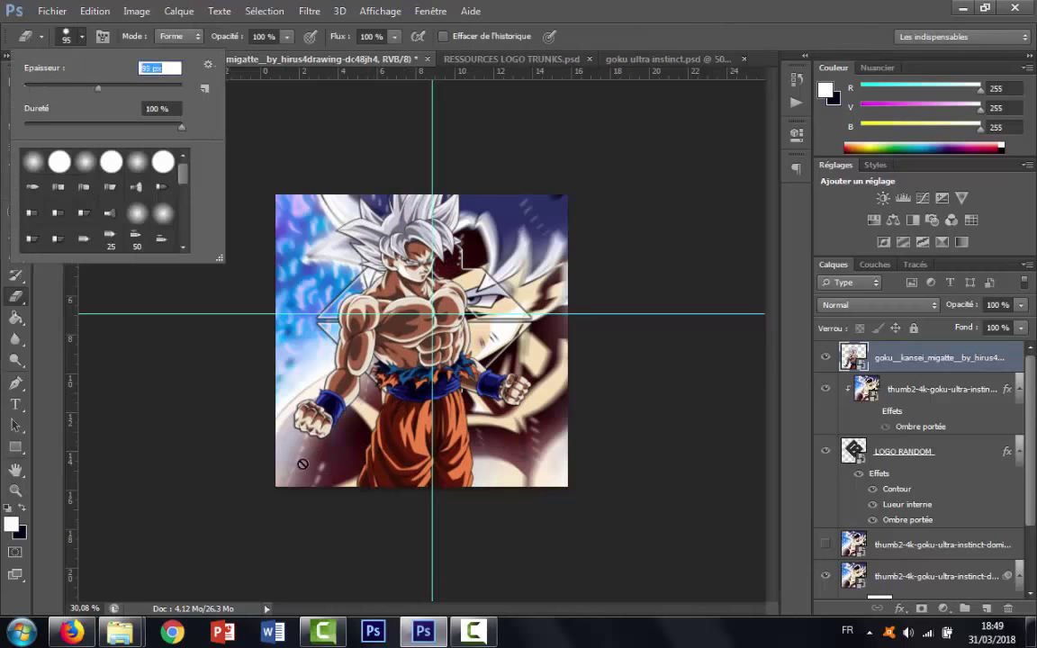
pyautogui.click(579, 485)
pyautogui.moveTo(433, 424); pyautogui.dragTo(387, 461)
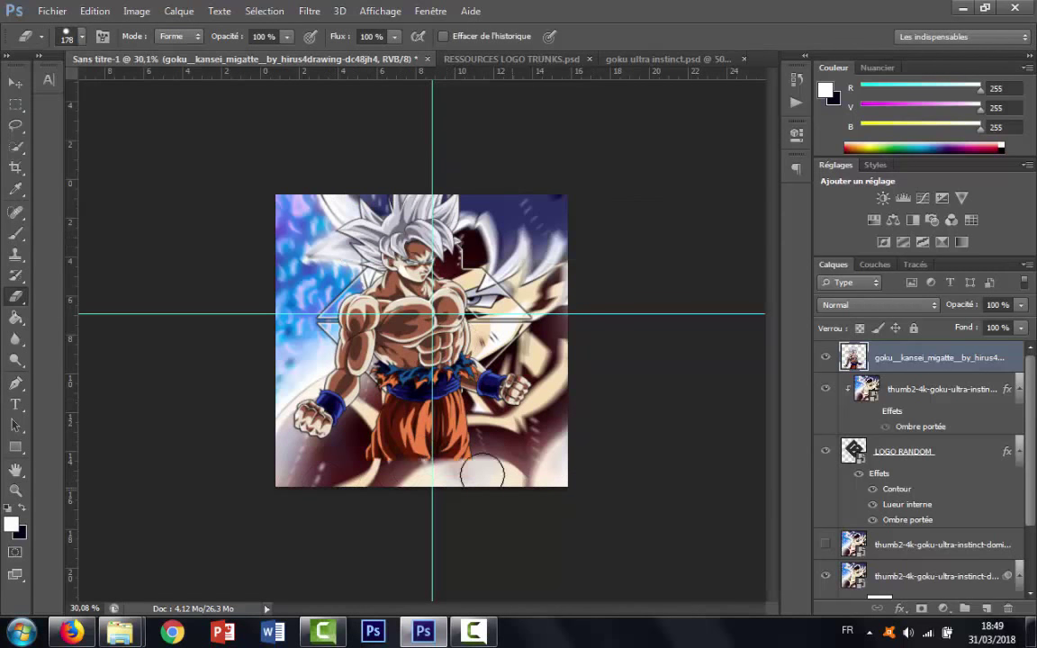
# Step: Duplicate the Goku render, move the copy below thumb2, and rename the top layer
pyautogui.hotkey('ctrl', 'j')
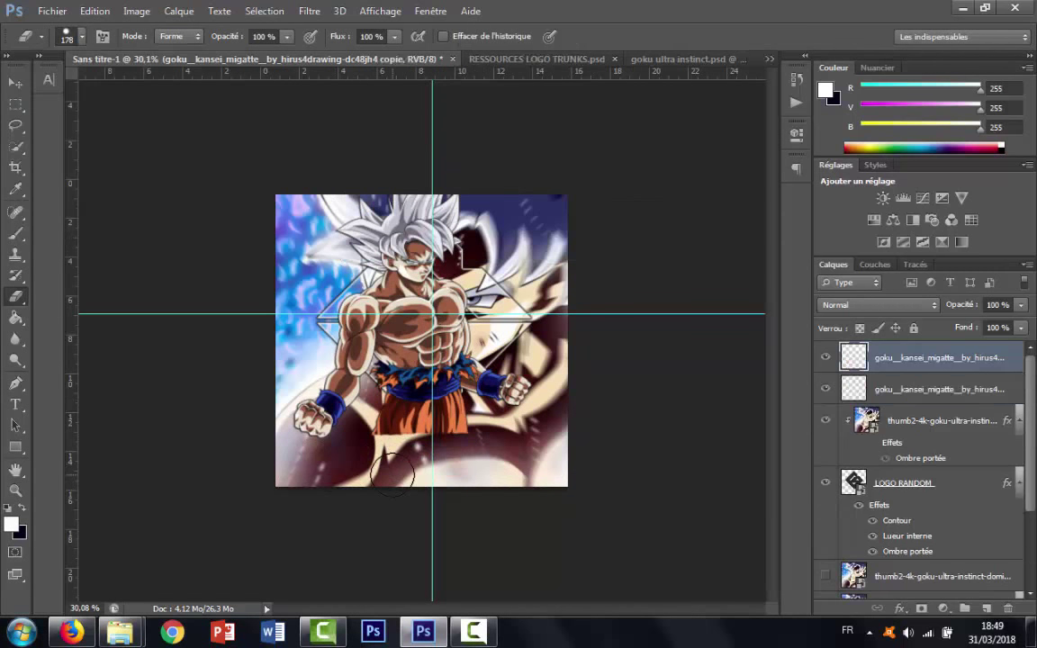
pyautogui.moveTo(936, 360); pyautogui.dragTo(936, 463)
pyautogui.click(933, 360)
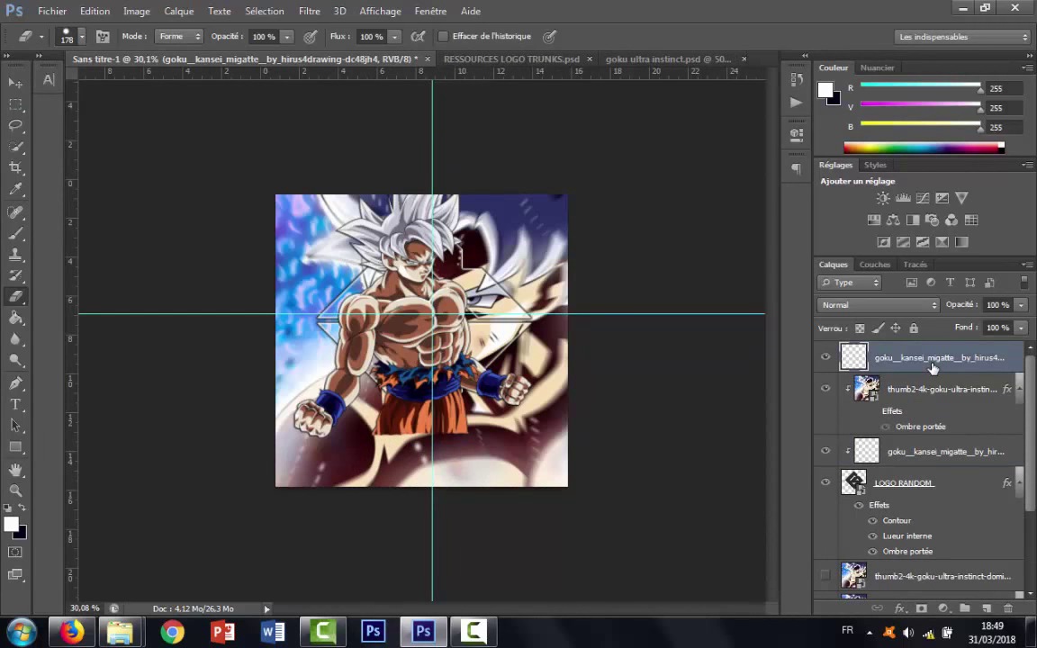
pyautogui.doubleClick(941, 360)
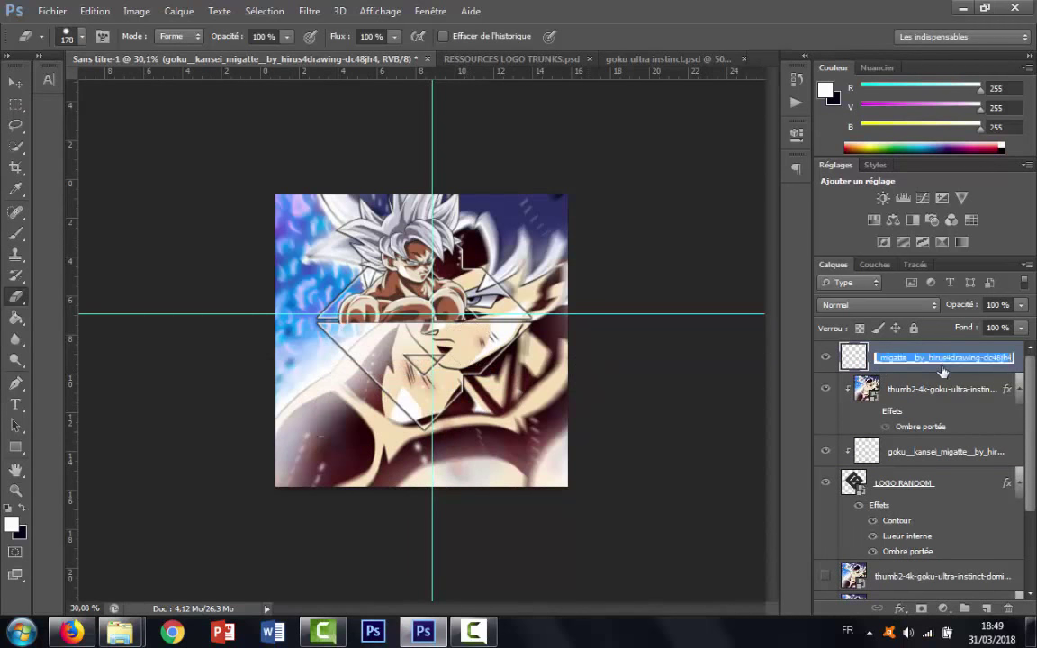
pyautogui.press('Return')
# Step: Hide the top Goku, move the renamed copy above thumb2, and erase around its waist
pyautogui.click(927, 453)
pyautogui.rightClick(933, 452)
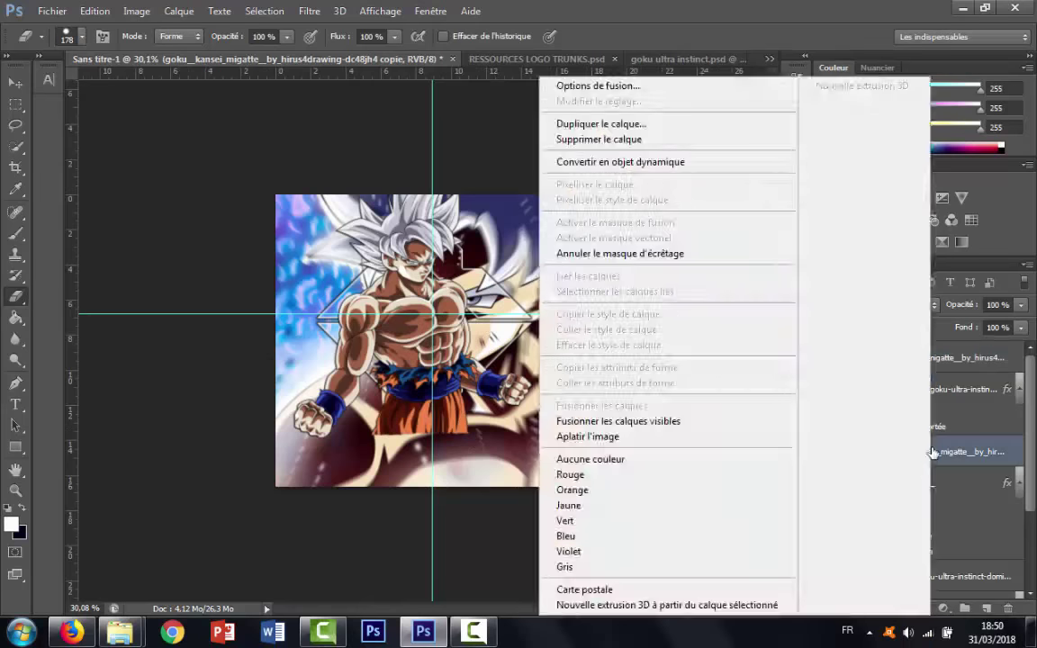
pyautogui.click(825, 358)
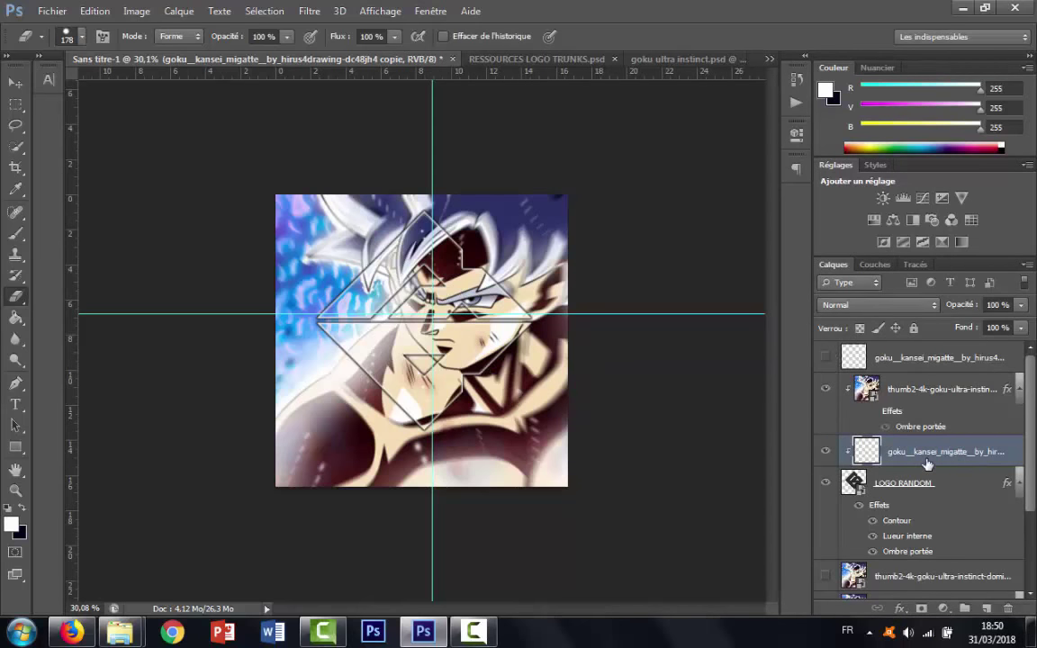
pyautogui.moveTo(928, 464); pyautogui.dragTo(928, 374)
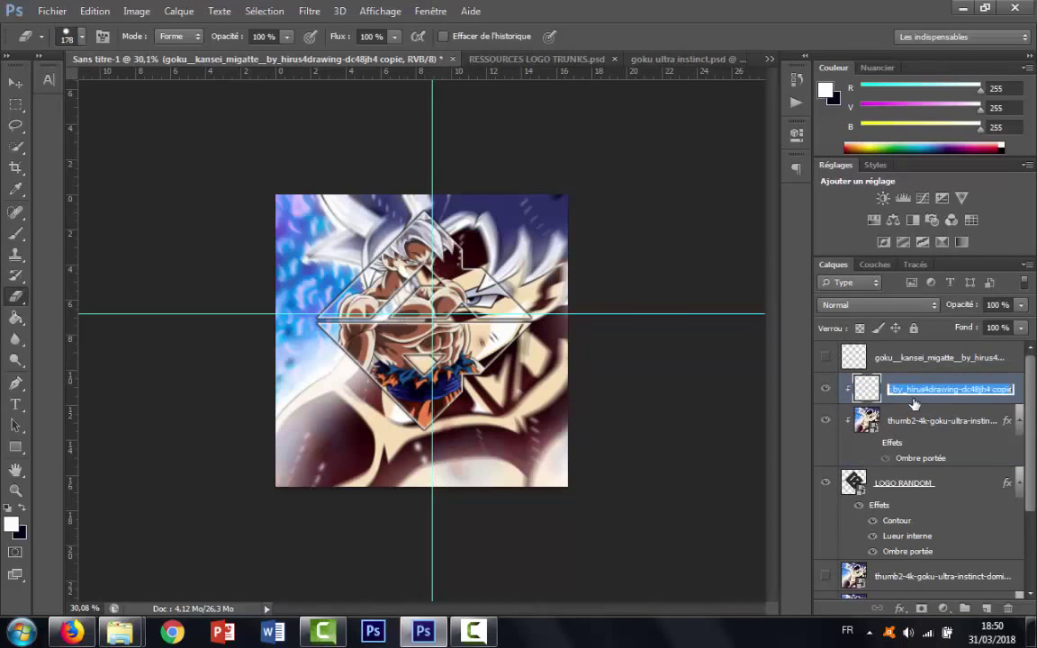
pyautogui.click(825, 358)
pyautogui.doubleClick(885, 359)
pyautogui.press('Return')
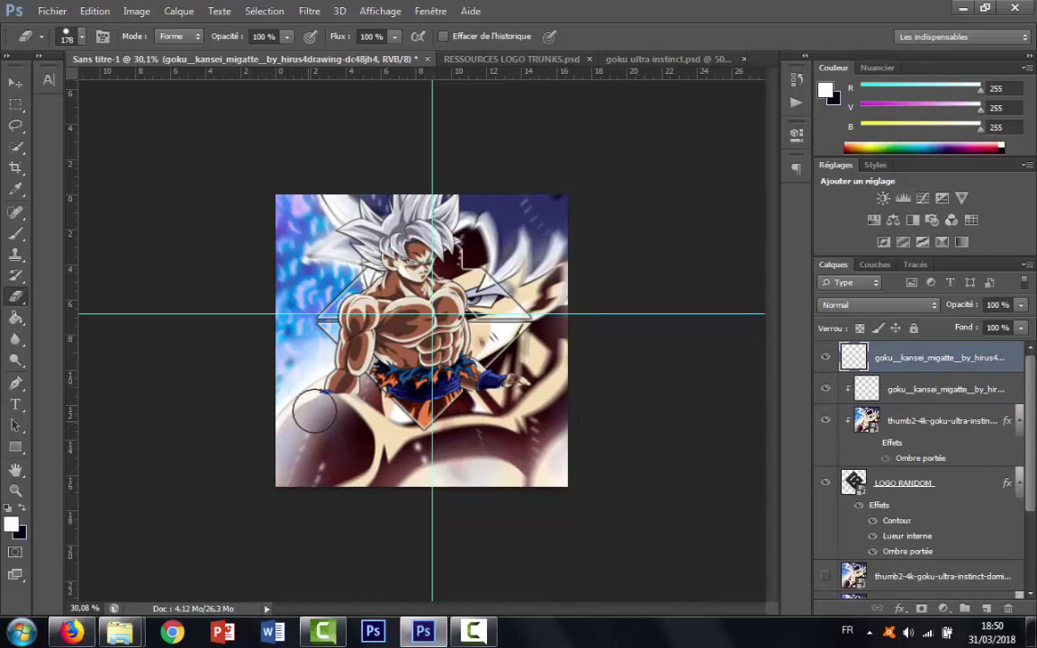
pyautogui.moveTo(365, 417); pyautogui.dragTo(378, 382)
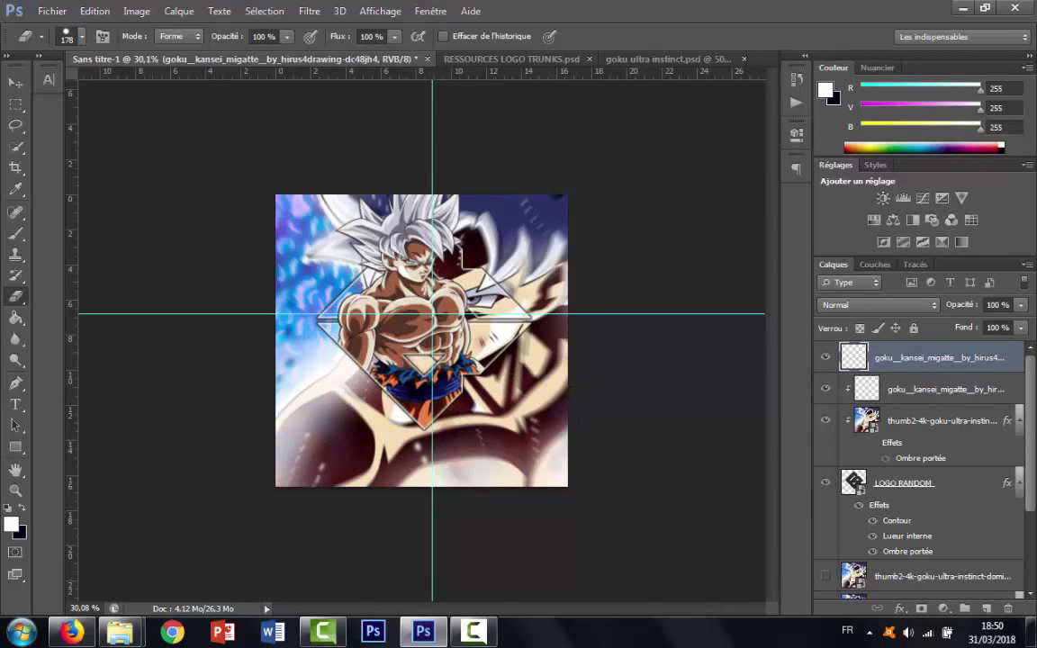
# Step: Type white 'ALPHA GRAPHIC' at 44 pt, fix its spelling, and centre it beneath the diamond
pyautogui.press('t')
pyautogui.click(655, 440)
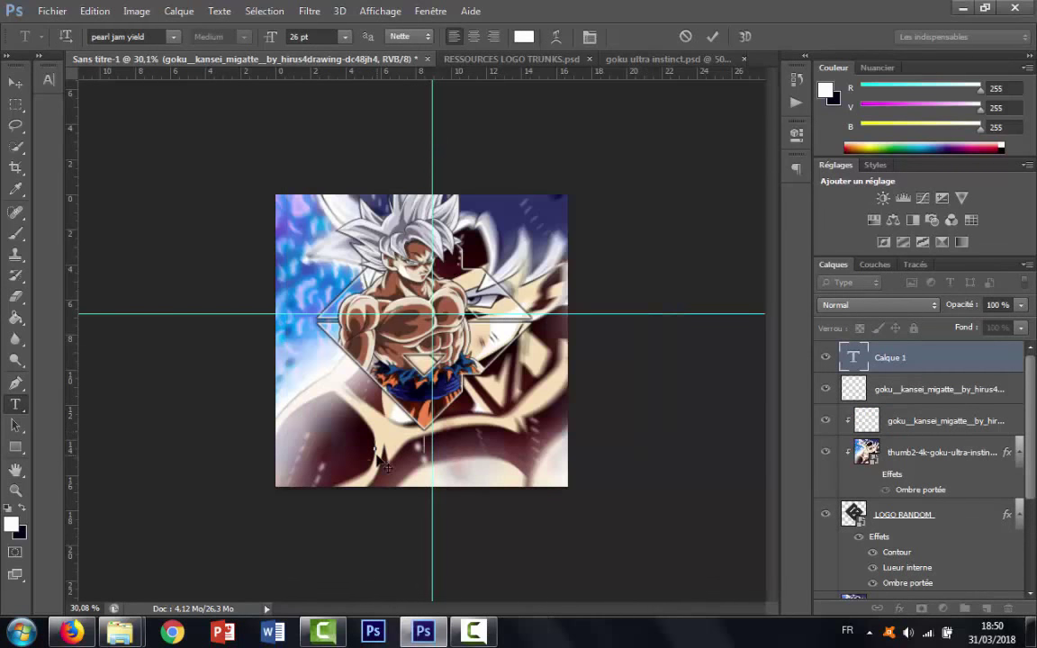
pyautogui.doubleClick(854, 357)
pyautogui.write('apha graphic')
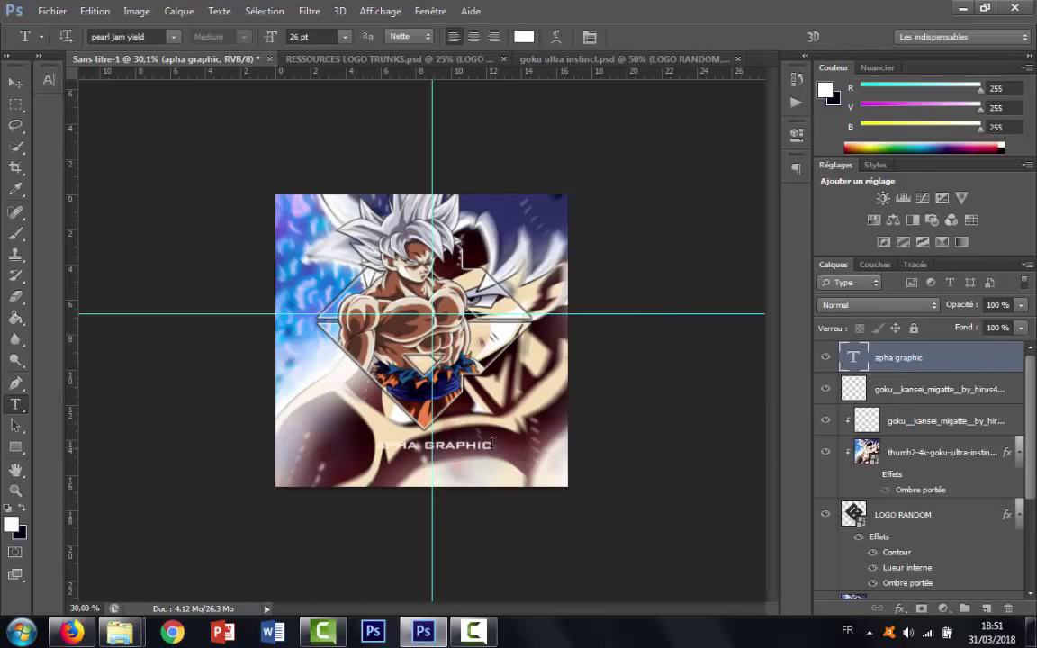
pyautogui.moveTo(270, 36); pyautogui.dragTo(480, 433)
pyautogui.click(445, 448)
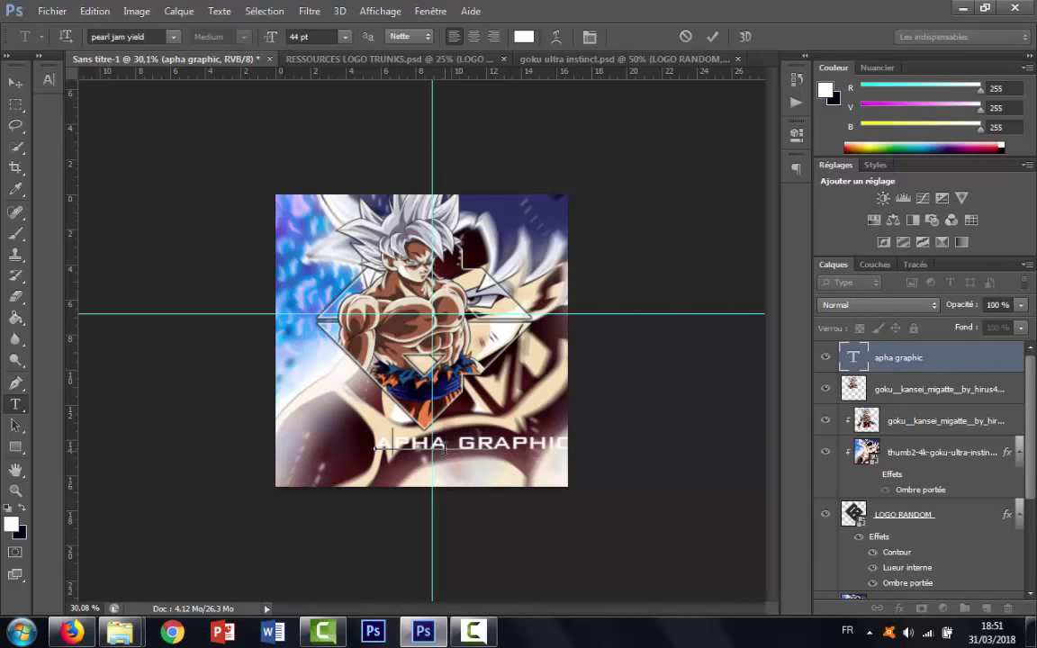
pyautogui.write('l')
pyautogui.click(487, 414)
pyautogui.press('v')
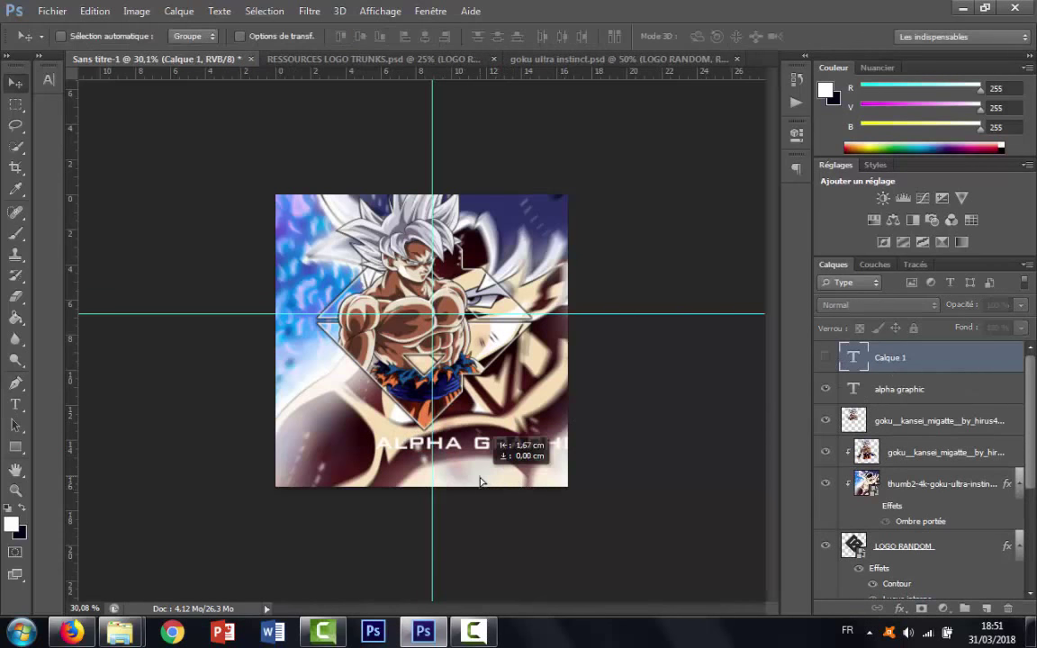
pyautogui.click(901, 390)
pyautogui.moveTo(525, 477); pyautogui.dragTo(468, 479)
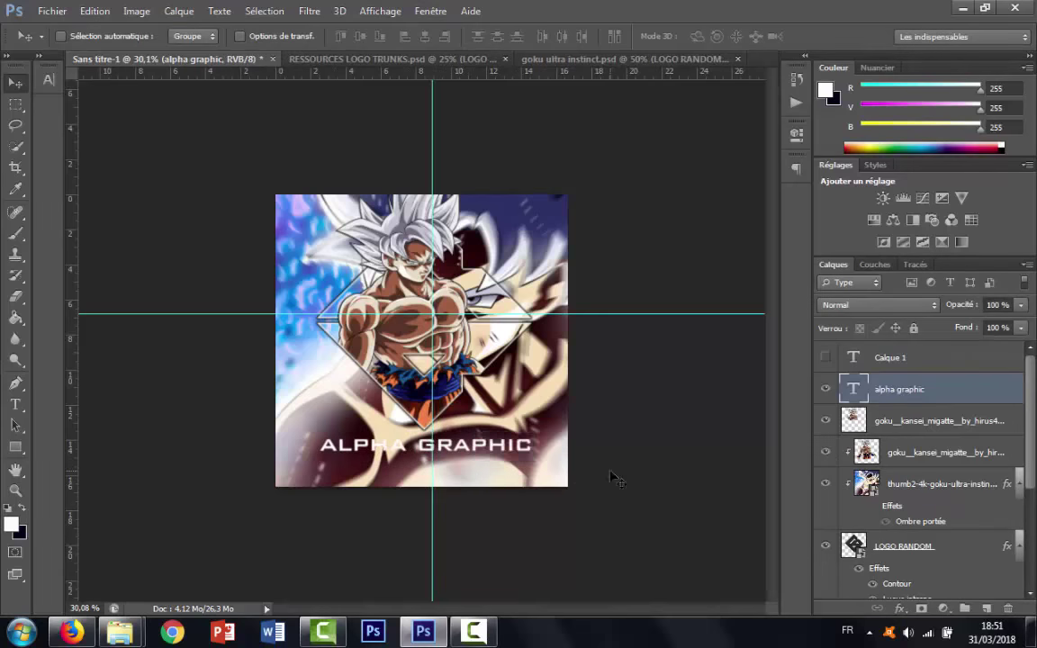
# Step: Enable a Gradient Overlay on the ALPHA GRAPHIC text and pick a preset gradient
pyautogui.doubleClick(954, 392)
pyautogui.click(358, 288)
pyautogui.click(628, 170)
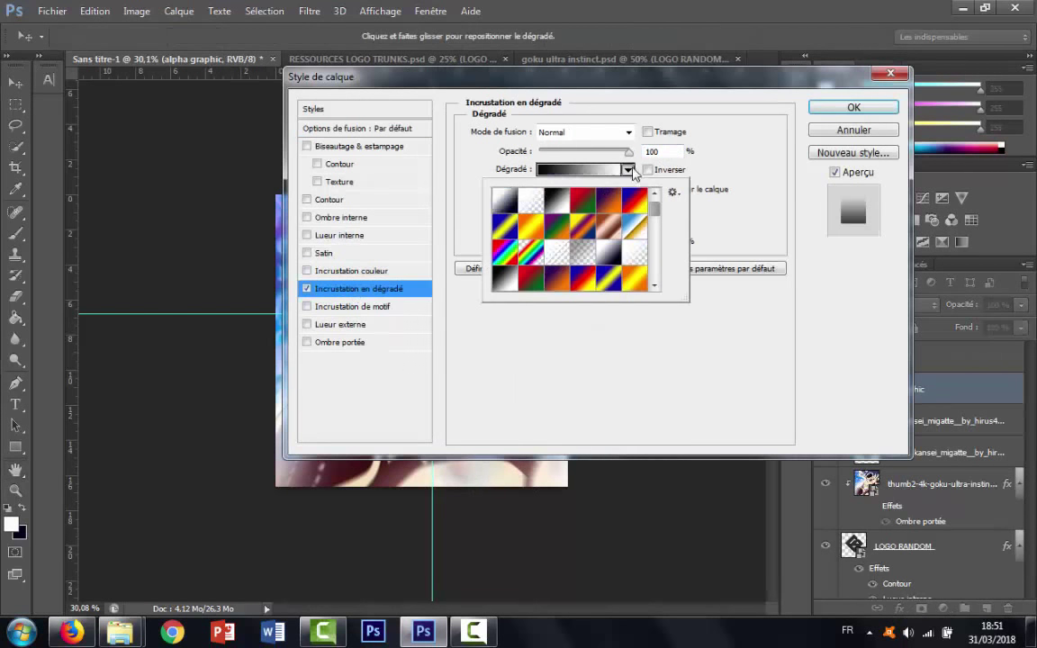
pyautogui.click(563, 171)
pyautogui.moveTo(971, 145); pyautogui.dragTo(771, 148)
pyautogui.click(967, 173)
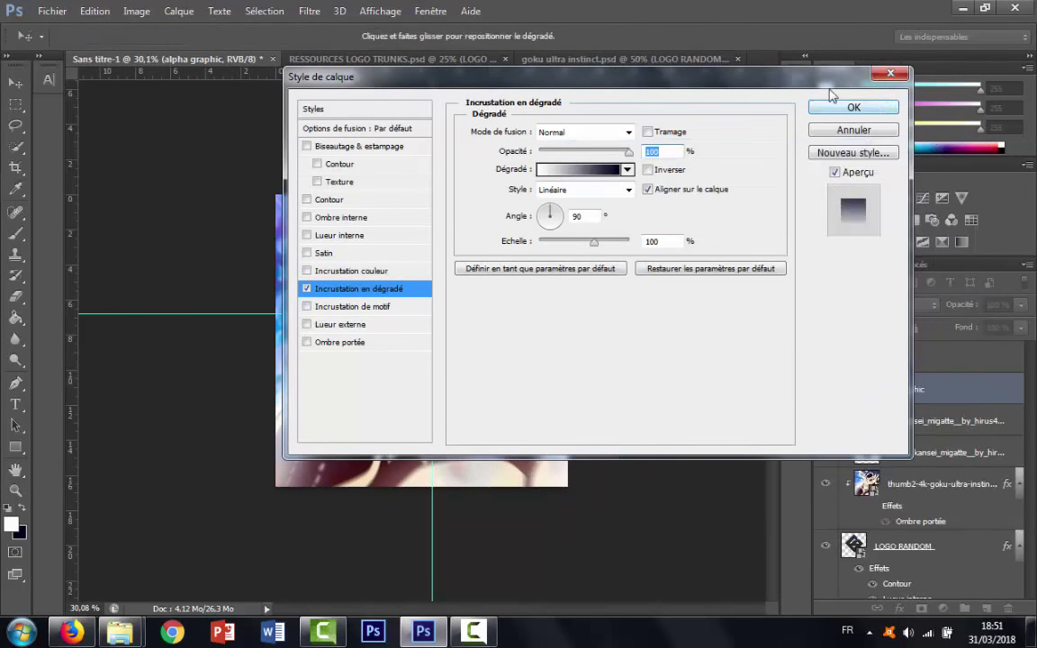
pyautogui.moveTo(360, 77); pyautogui.dragTo(575, 80)
pyautogui.click(797, 174)
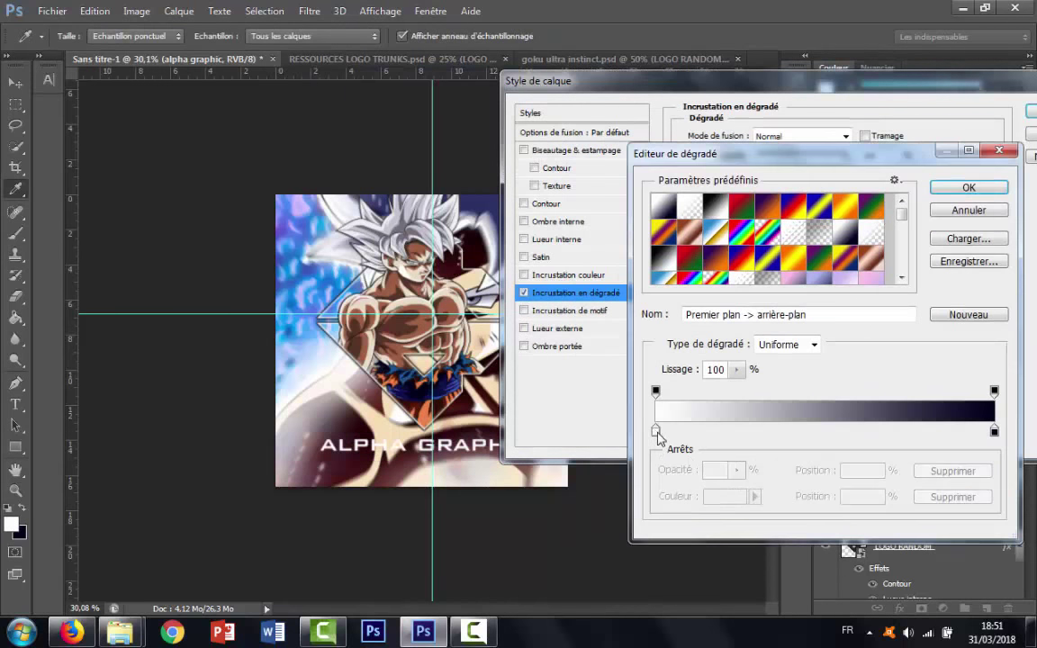
# Step: Edit the gradient stops from near-white grey to dark navy, with a middle stop at 48%
pyautogui.click(655, 430)
pyautogui.click(376, 207)
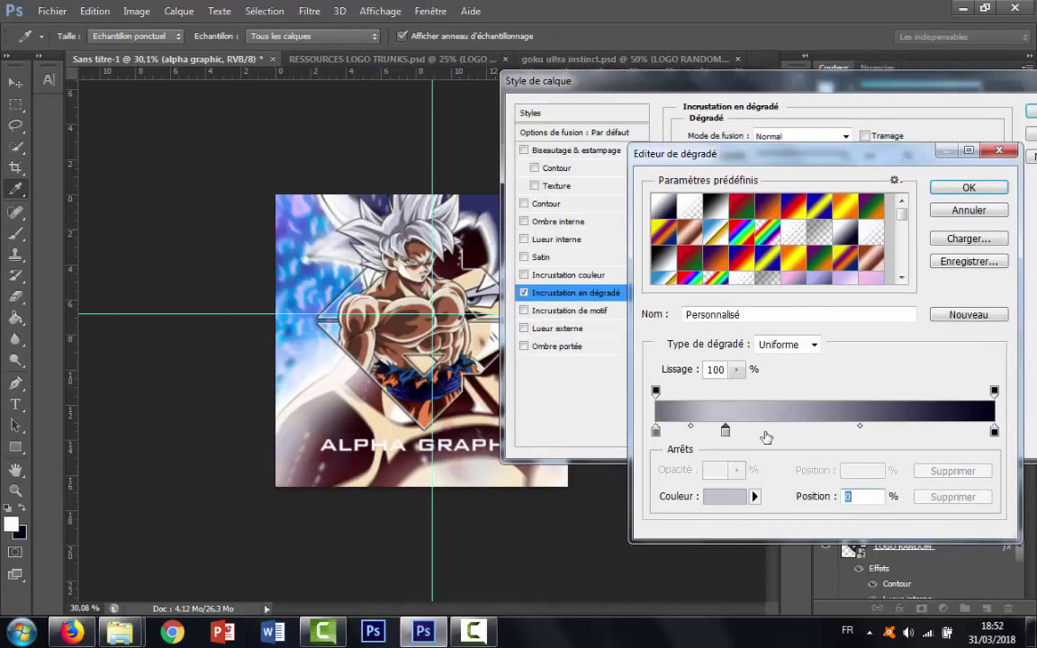
pyautogui.click(431, 217)
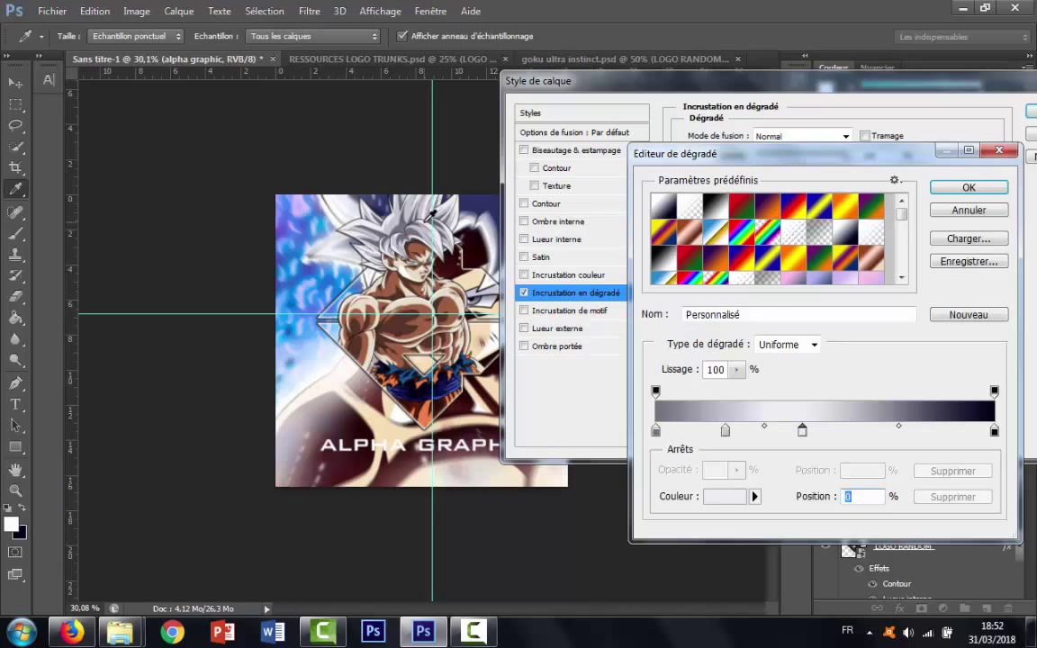
pyautogui.moveTo(994, 431); pyautogui.dragTo(949, 431)
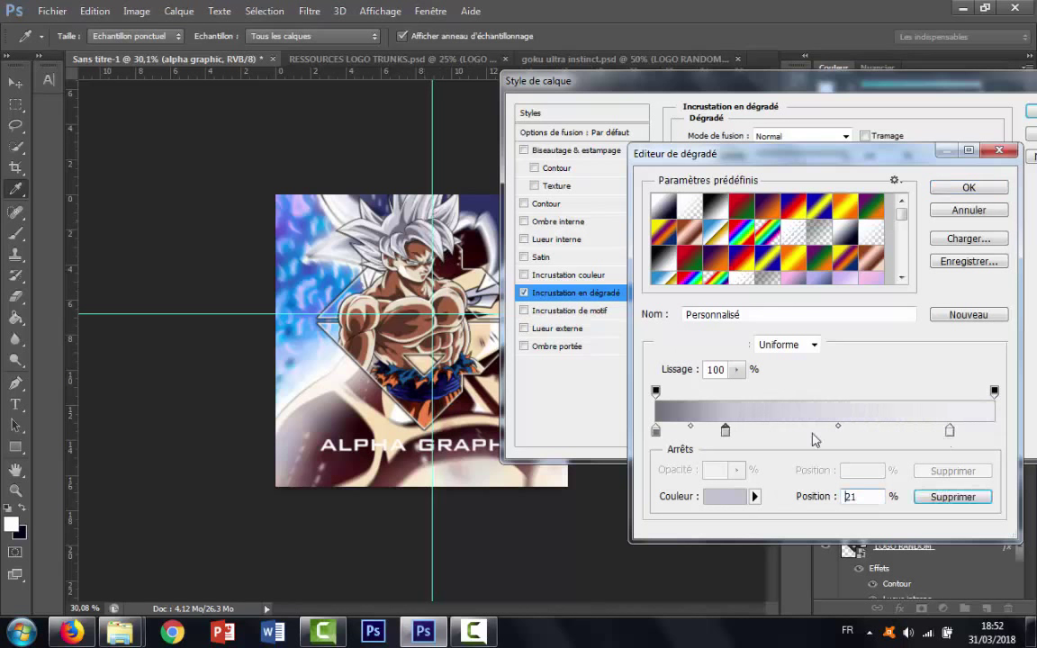
pyautogui.moveTo(726, 431); pyautogui.dragTo(837, 430)
pyautogui.click(953, 496)
pyautogui.click(819, 430)
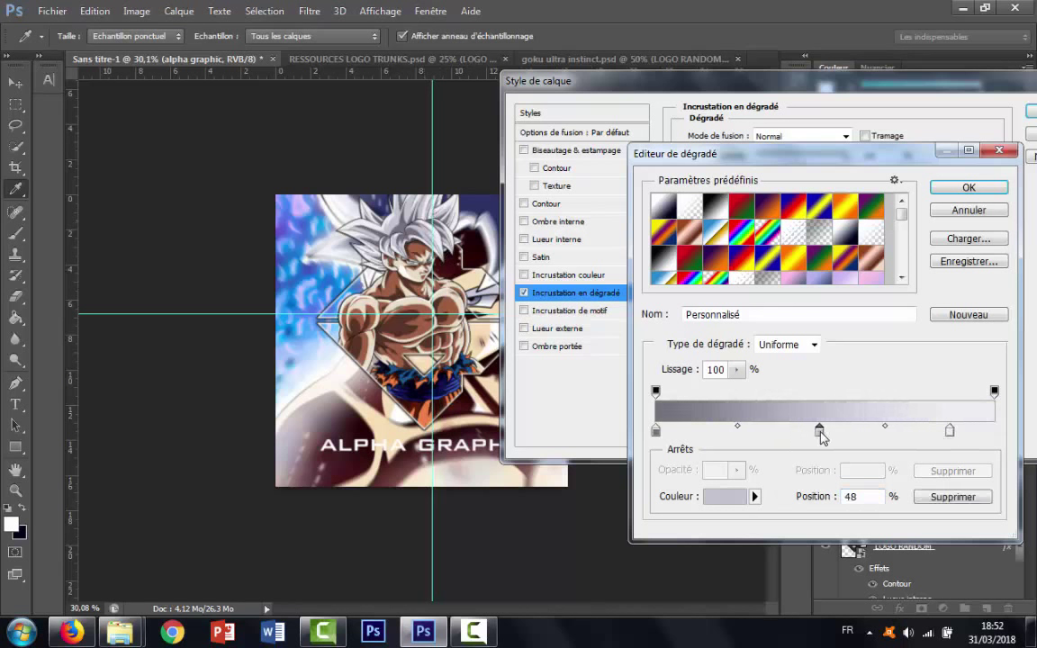
pyautogui.moveTo(949, 431); pyautogui.dragTo(994, 431)
pyautogui.click(970, 191)
# Step: Add a 100% opacity drop shadow and a black outline stroke to the text
pyautogui.click(1031, 111)
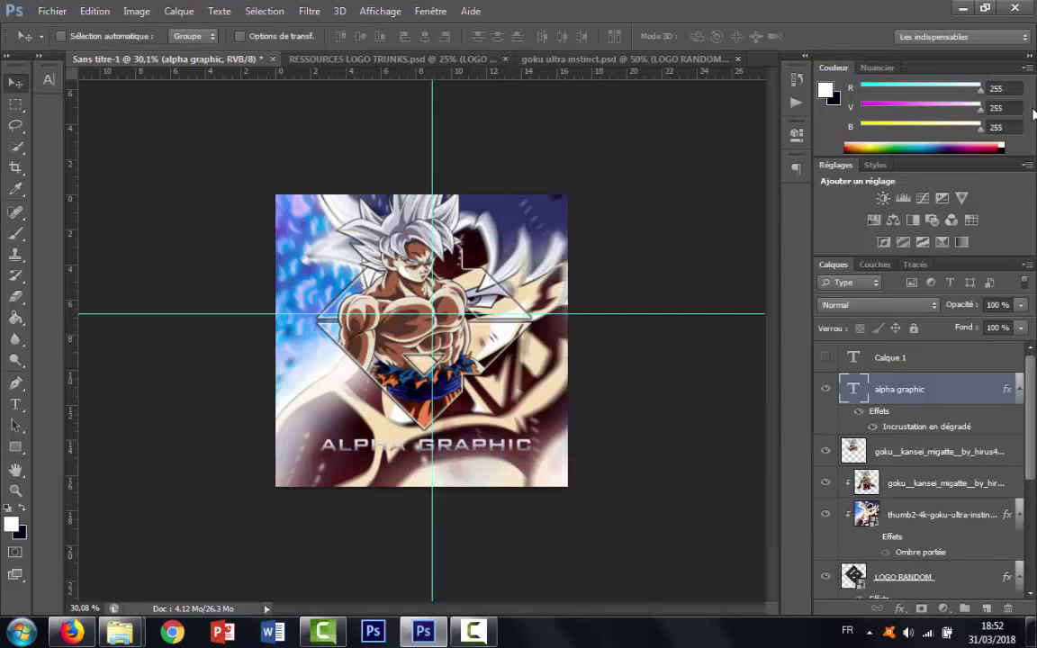
pyautogui.doubleClick(954, 389)
pyautogui.click(557, 346)
pyautogui.moveTo(816, 154); pyautogui.dragTo(855, 160)
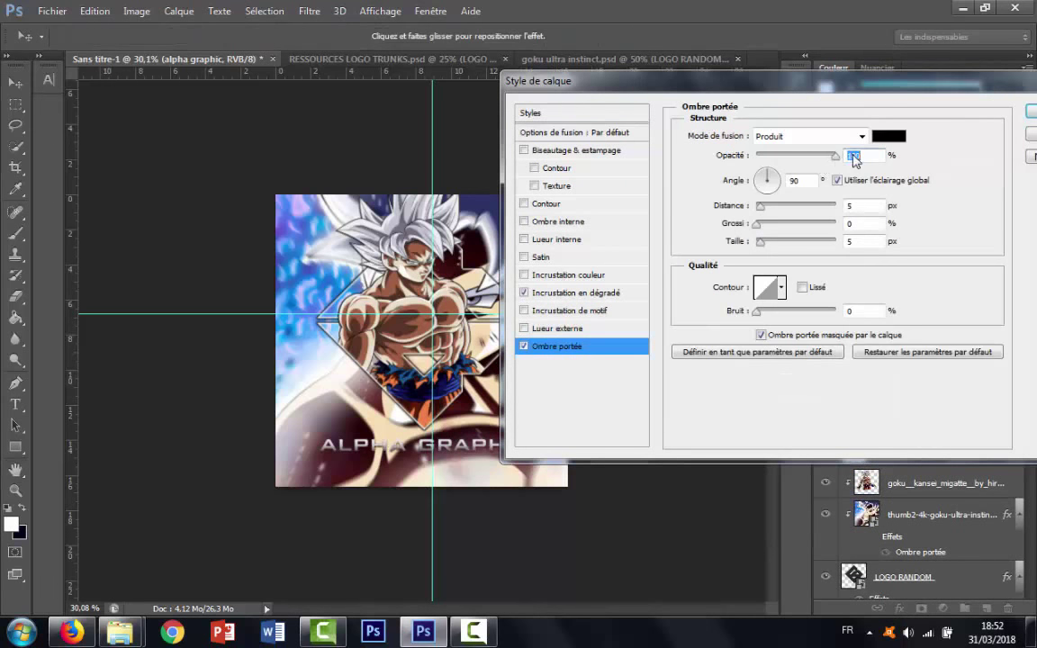
pyautogui.click(525, 206)
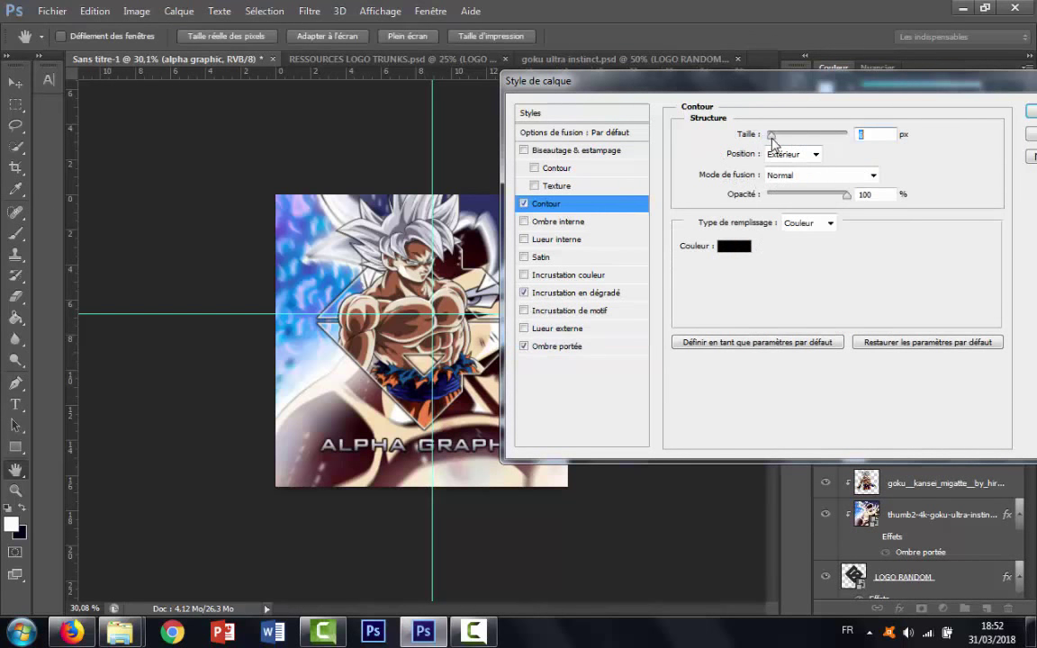
# Step: Enable an inner glow in a sampled blue with size 0, choke 0 and 100% range
pyautogui.click(559, 241)
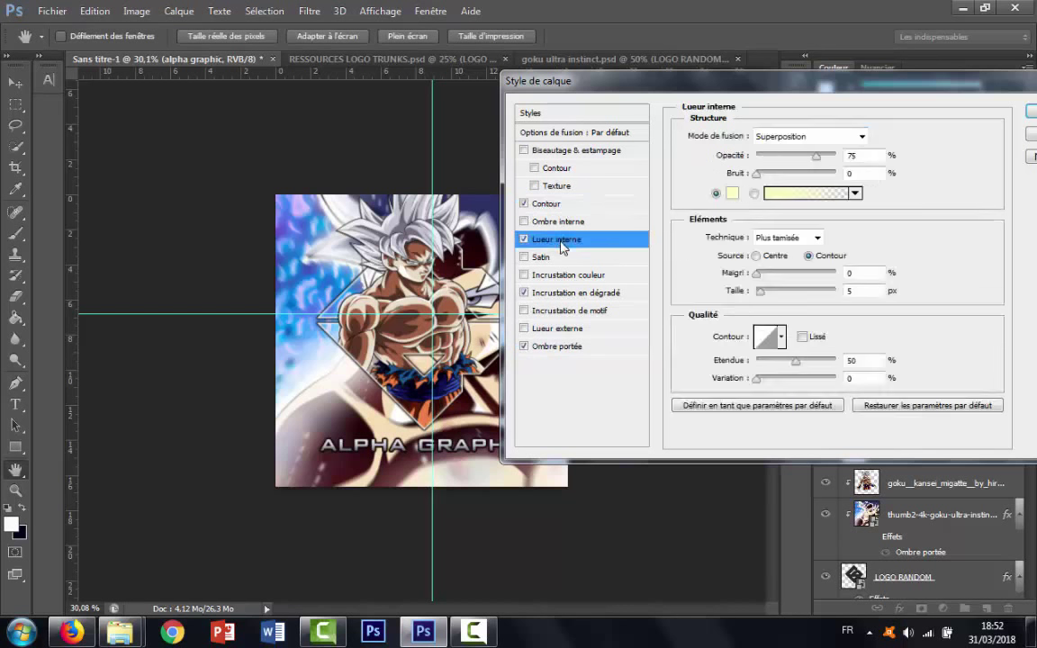
pyautogui.click(733, 196)
pyautogui.click(315, 283)
pyautogui.click(1018, 161)
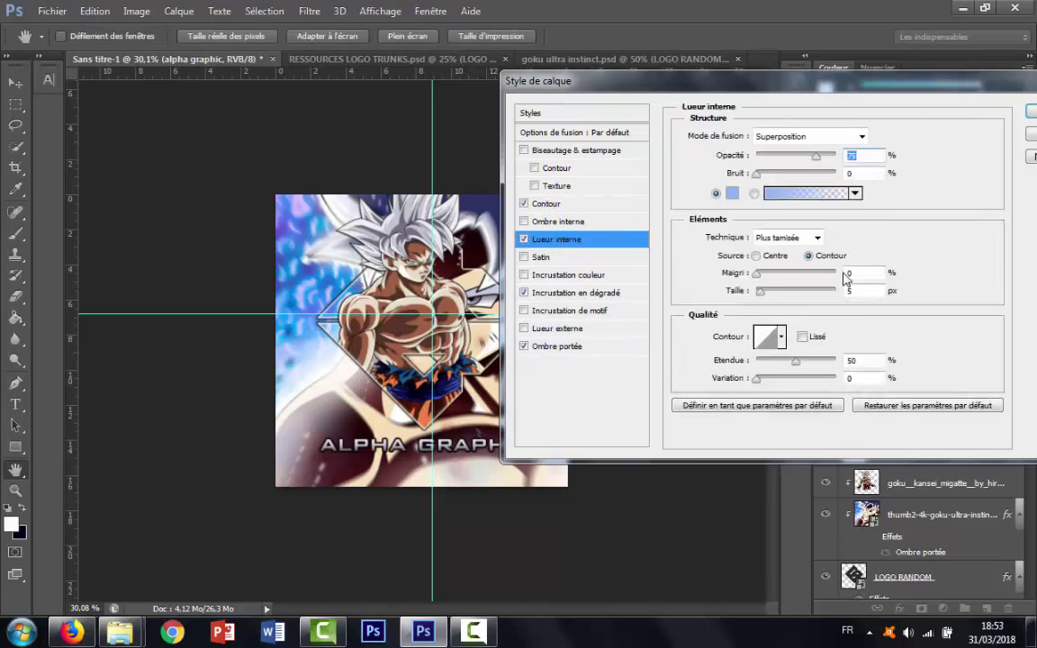
pyautogui.moveTo(819, 159); pyautogui.dragTo(811, 158)
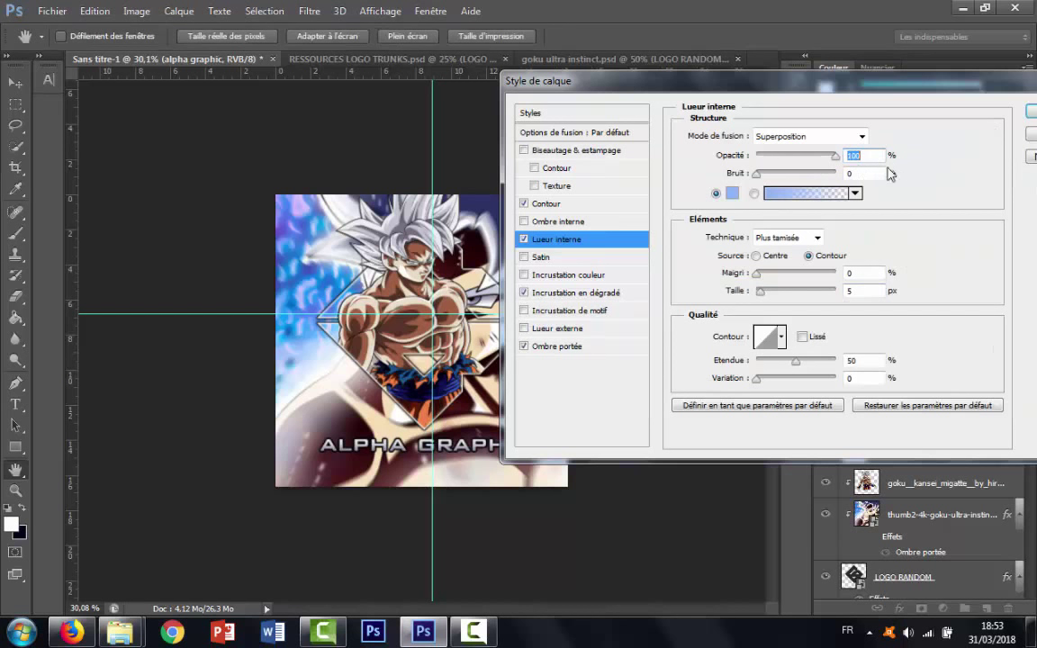
pyautogui.moveTo(762, 293); pyautogui.dragTo(754, 293)
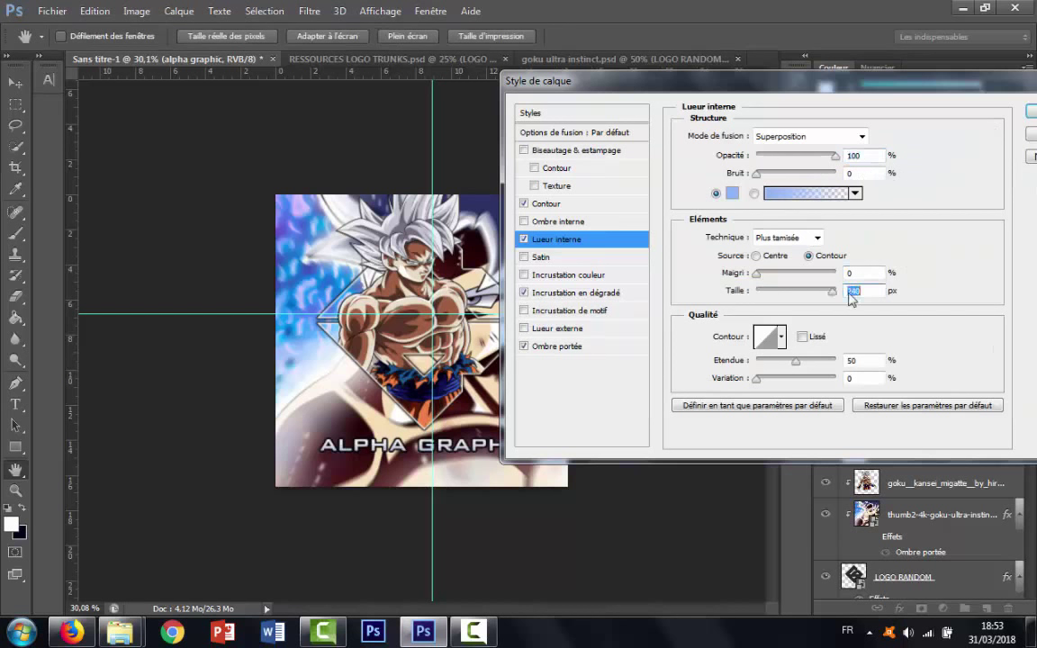
pyautogui.moveTo(796, 361); pyautogui.dragTo(837, 361)
pyautogui.scroll(2, 352, 427)
pyautogui.scroll(1, 349, 426)
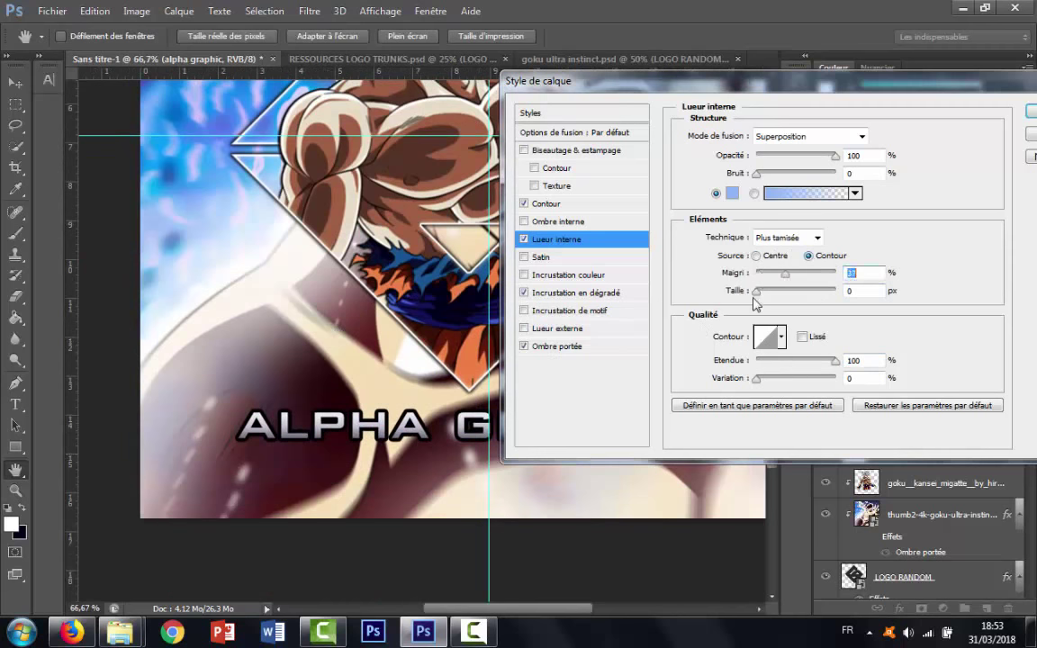
pyautogui.moveTo(785, 272); pyautogui.dragTo(757, 274)
# Step: Switch the inner glow to Produit blend using a foreground-to-background gradient
pyautogui.click(810, 136)
pyautogui.click(720, 120)
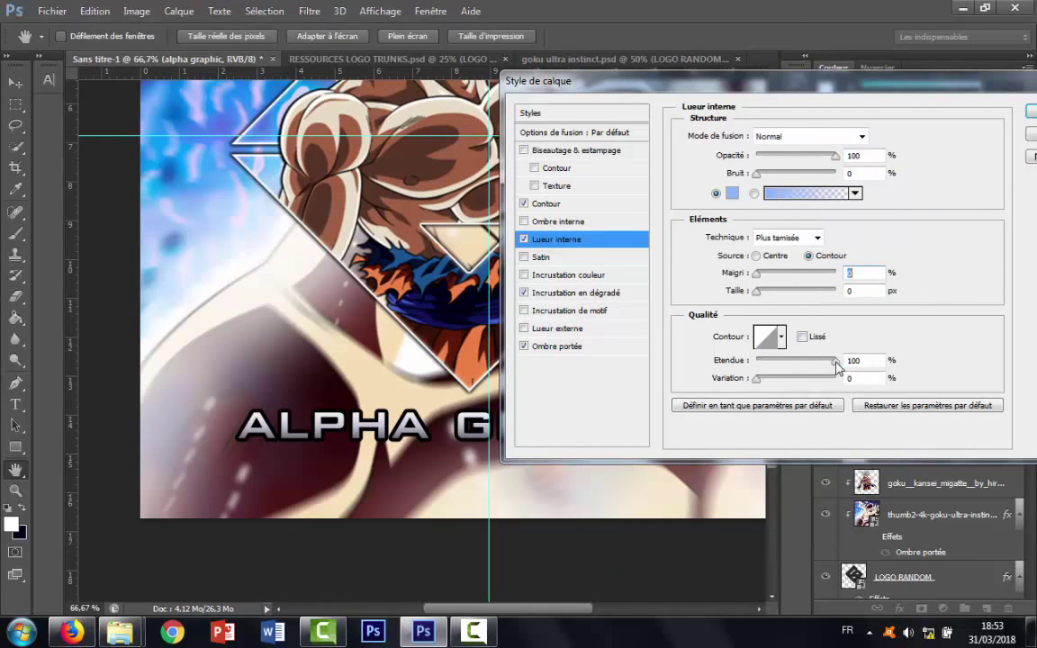
pyautogui.click(863, 136)
pyautogui.click(720, 187)
pyautogui.click(806, 193)
pyautogui.click(994, 431)
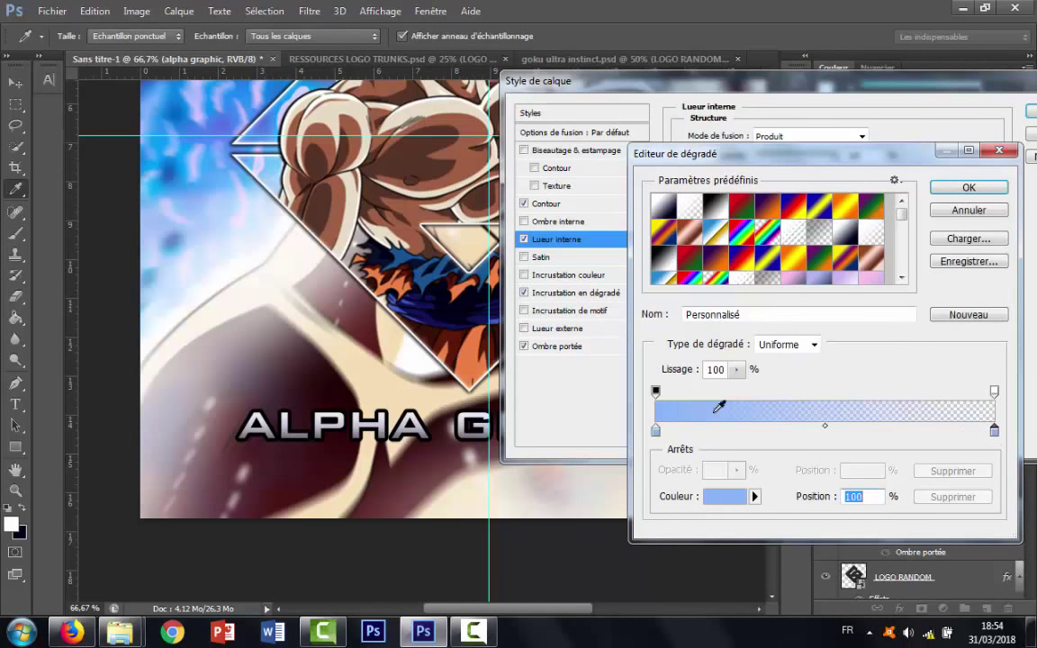
pyautogui.click(788, 344)
pyautogui.click(783, 360)
pyautogui.click(654, 205)
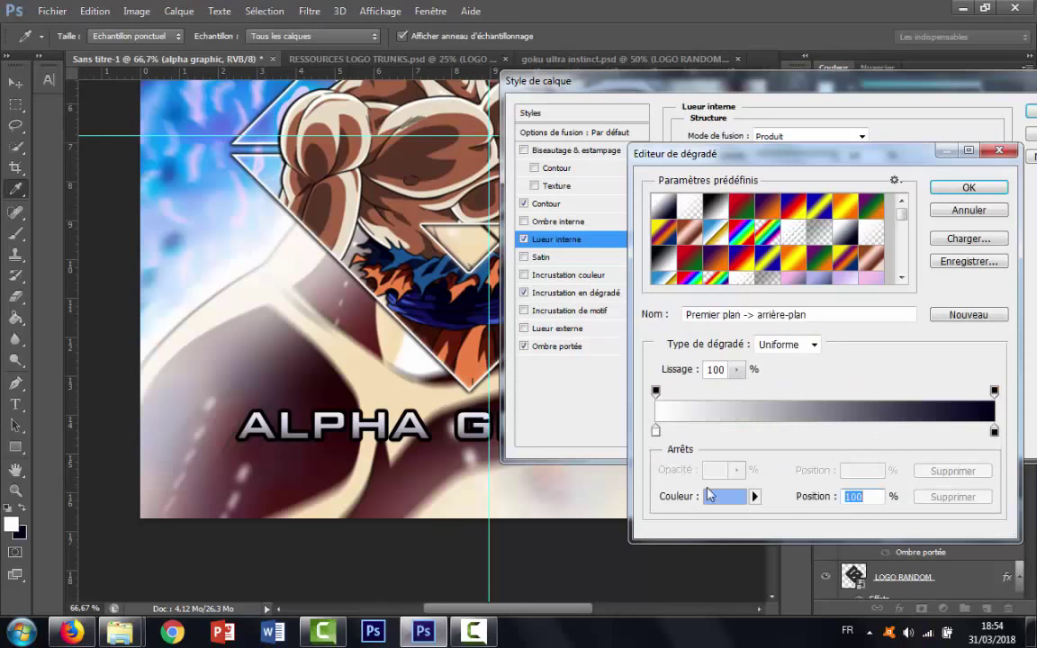
# Step: Set the glow gradient stops to a sampled pale lilac and near-white
pyautogui.click(656, 430)
pyautogui.doubleClick(655, 430)
pyautogui.click(202, 113)
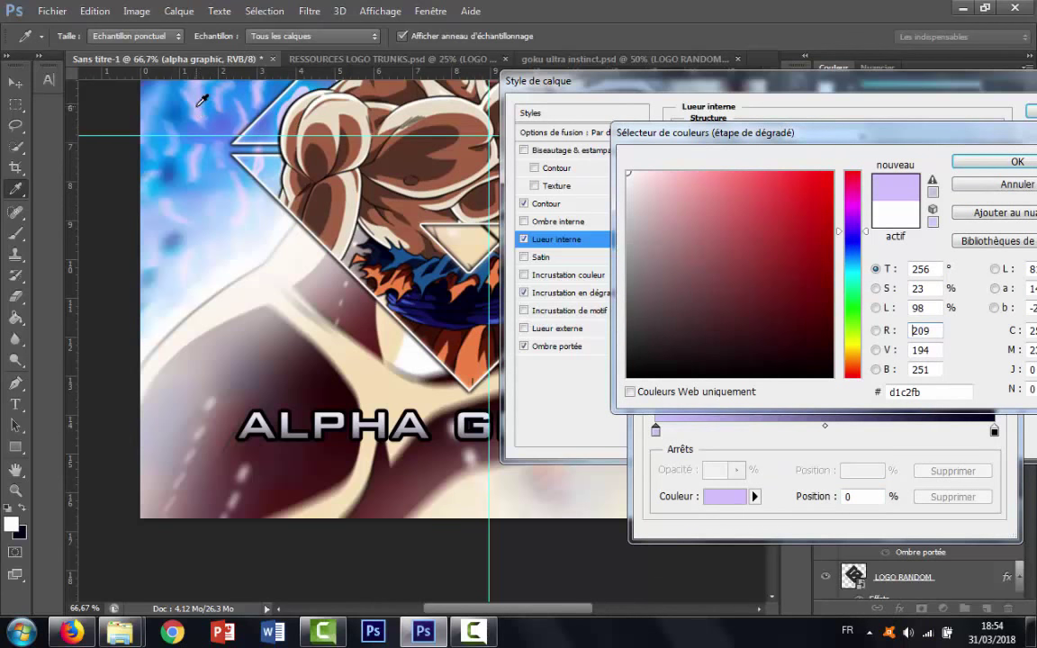
pyautogui.click(183, 80)
pyautogui.click(1018, 161)
pyautogui.click(994, 430)
pyautogui.doubleClick(994, 430)
pyautogui.click(246, 245)
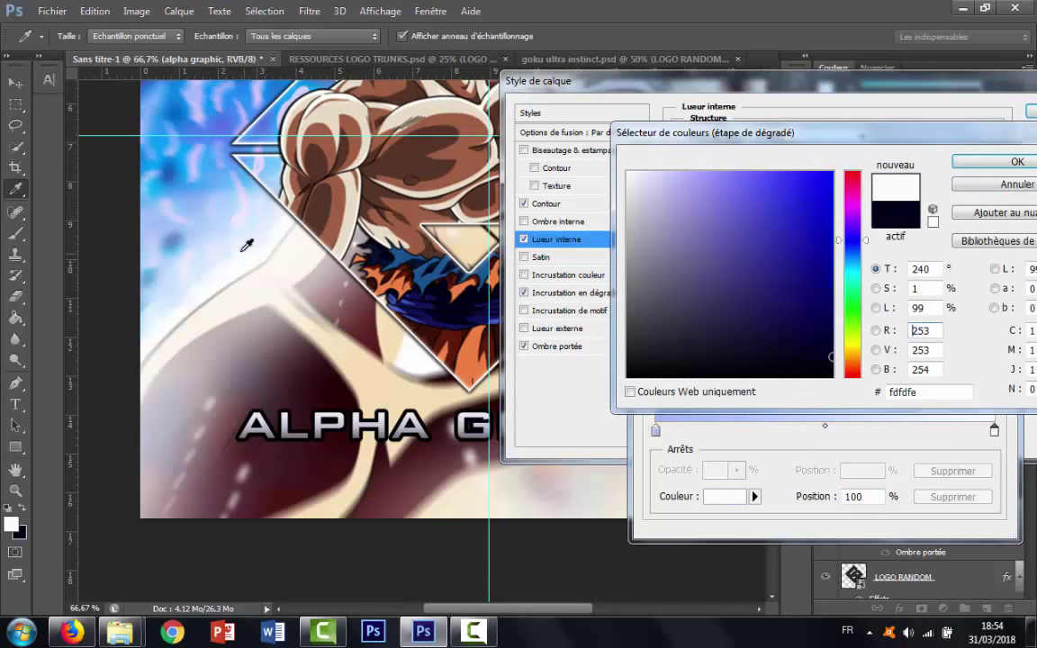
pyautogui.press('Return')
pyautogui.press('Return')
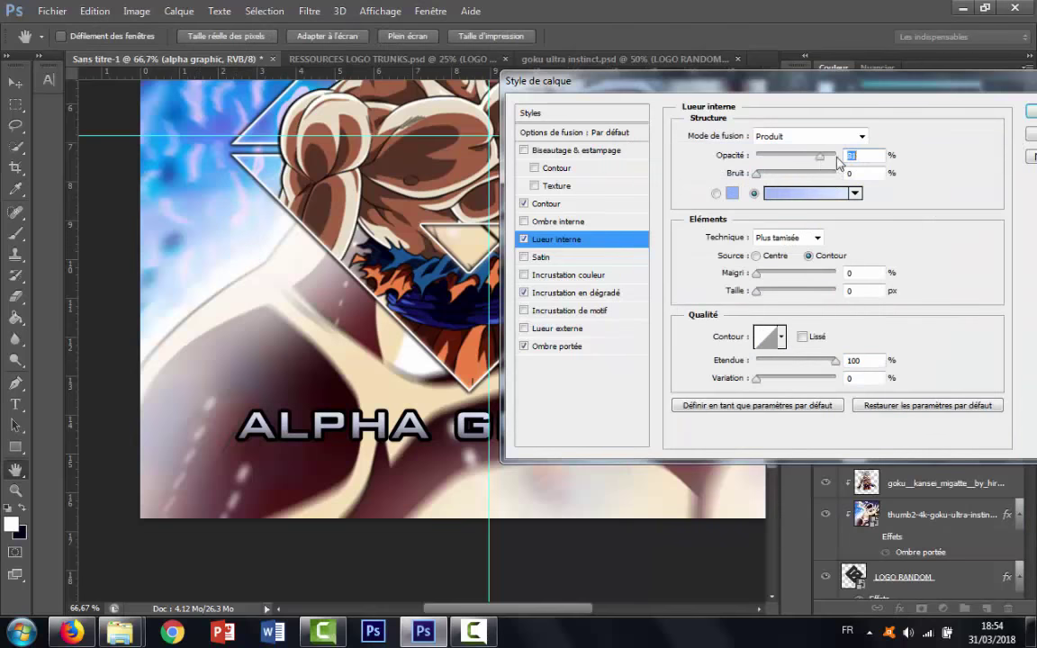
pyautogui.press('Return')
# Step: Apply the text styles and zoom out to view the whole logo
pyautogui.press('v')
pyautogui.hotkey('ctrl', '-')
pyautogui.hotkey('ctrl', '-')
pyautogui.hotkey('ctrl', '-')
pyautogui.hotkey('ctrl', '+')
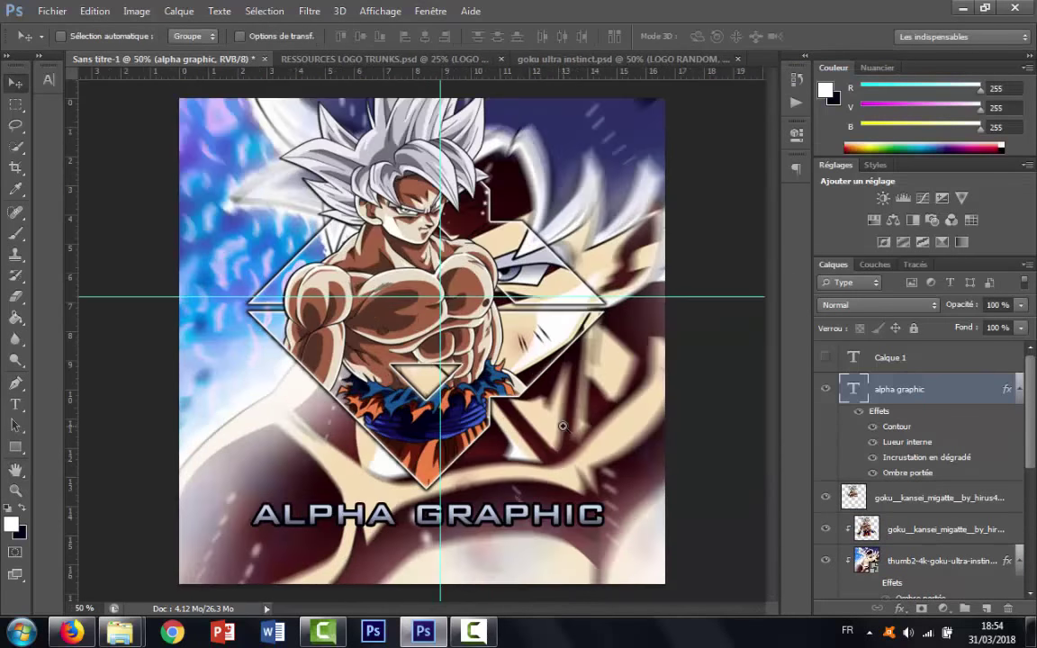
pyautogui.hotkey('ctrl', '-')
# Step: In the Goku logo, select the Goku layers, then the LOGO RANDOM layer
pyautogui.keyDown('shift'); pyautogui.click(941, 535); pyautogui.keyUp('shift')
pyautogui.scroll(-1, 1032, 594)
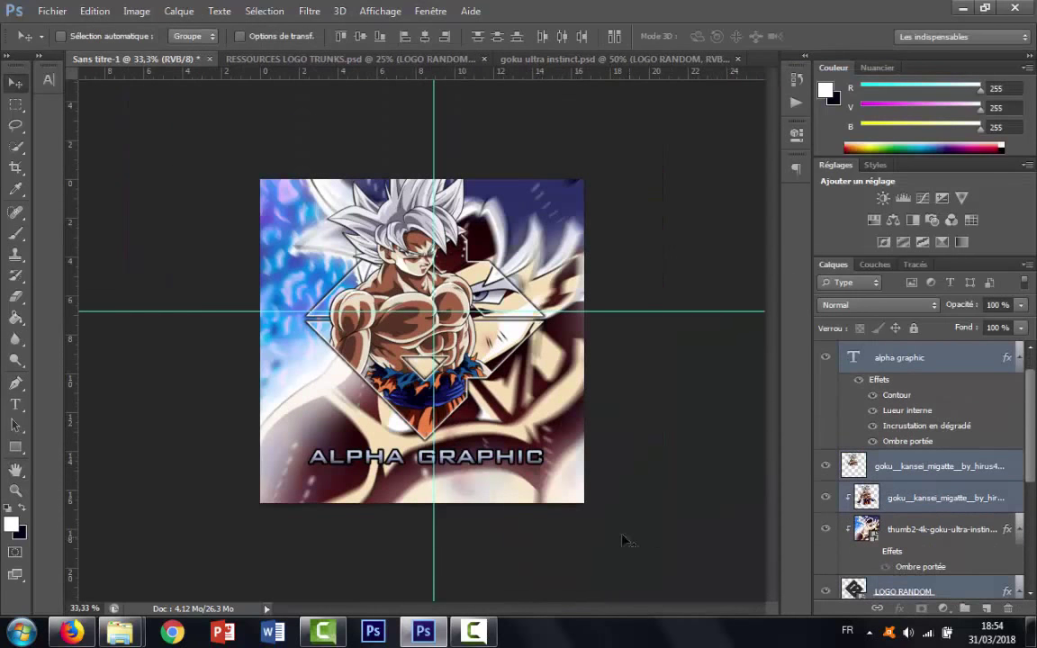
pyautogui.moveTo(512, 393); pyautogui.dragTo(509, 417)
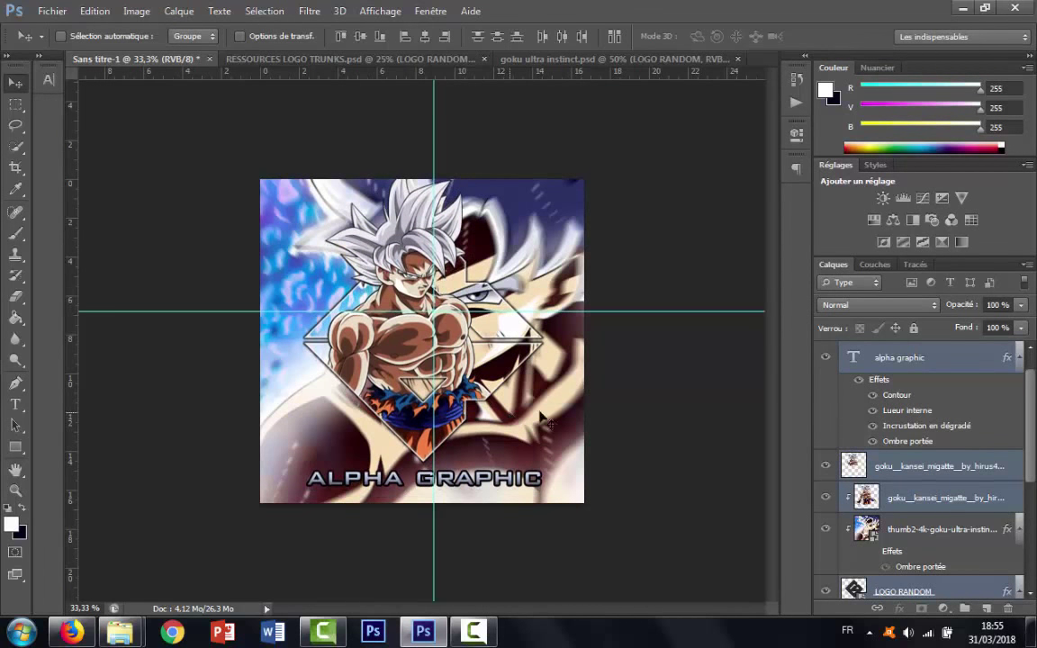
pyautogui.scroll(-2, 951, 530)
pyautogui.click(951, 530)
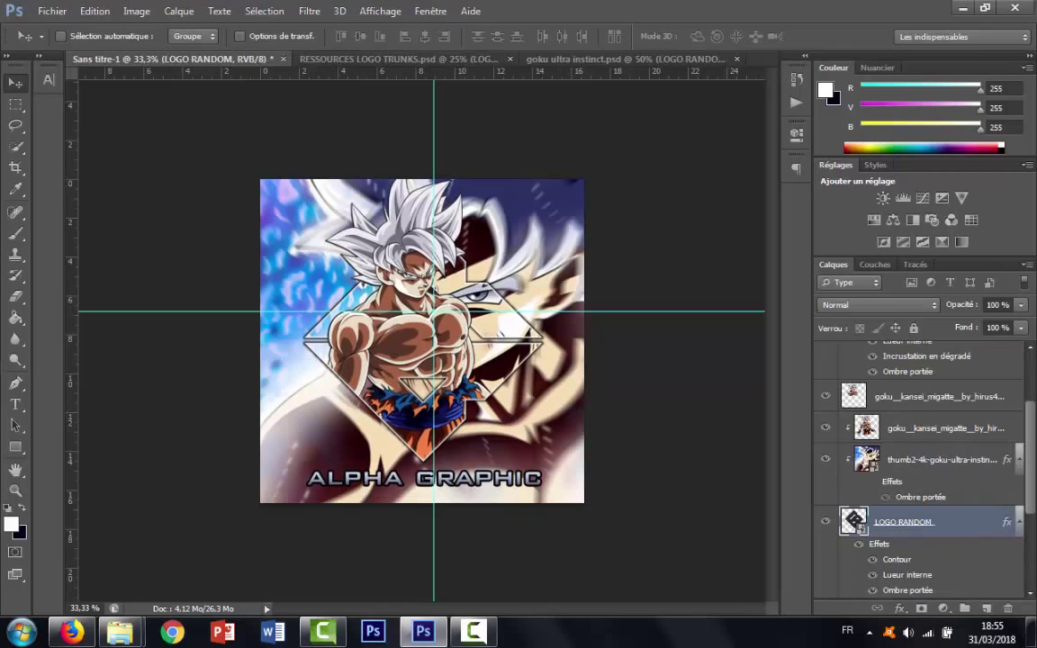
# Step: Copy the Particules layer from RESSOURCES LOGO TRUNKS into the Goku logo
pyautogui.click(52, 11)
pyautogui.click(468, 59)
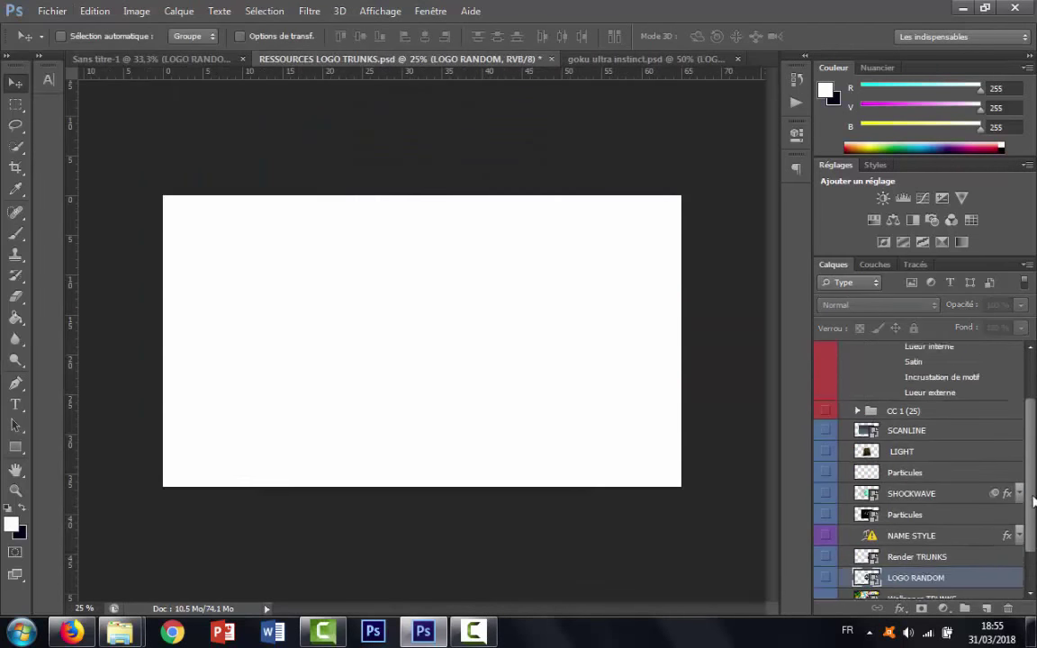
pyautogui.scroll(2, 894, 505)
pyautogui.click(894, 505)
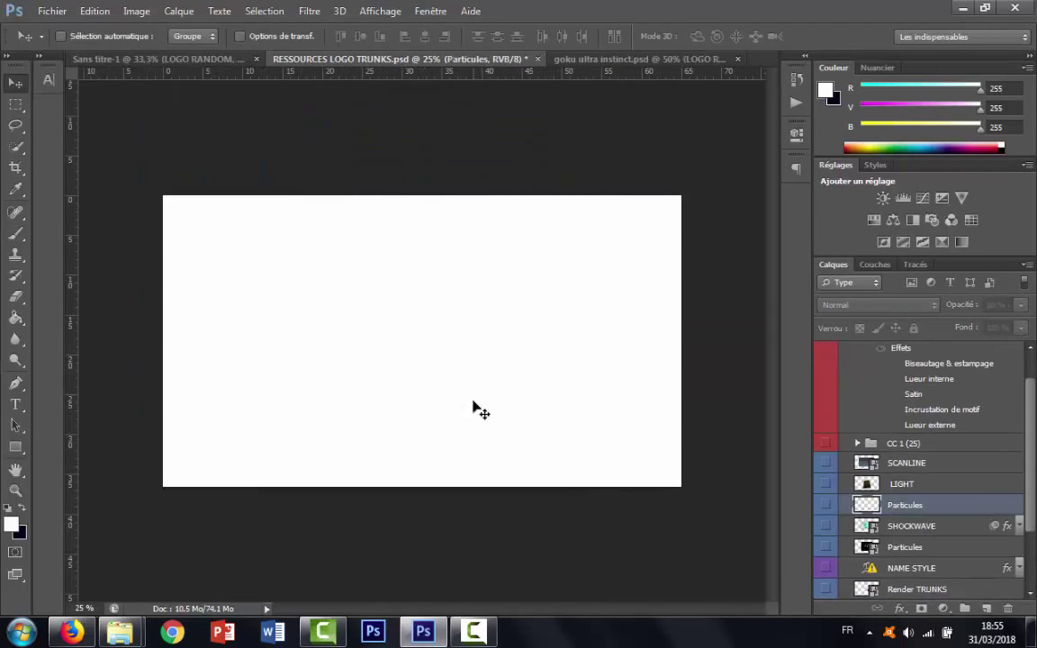
pyautogui.moveTo(480, 410); pyautogui.dragTo(357, 340)
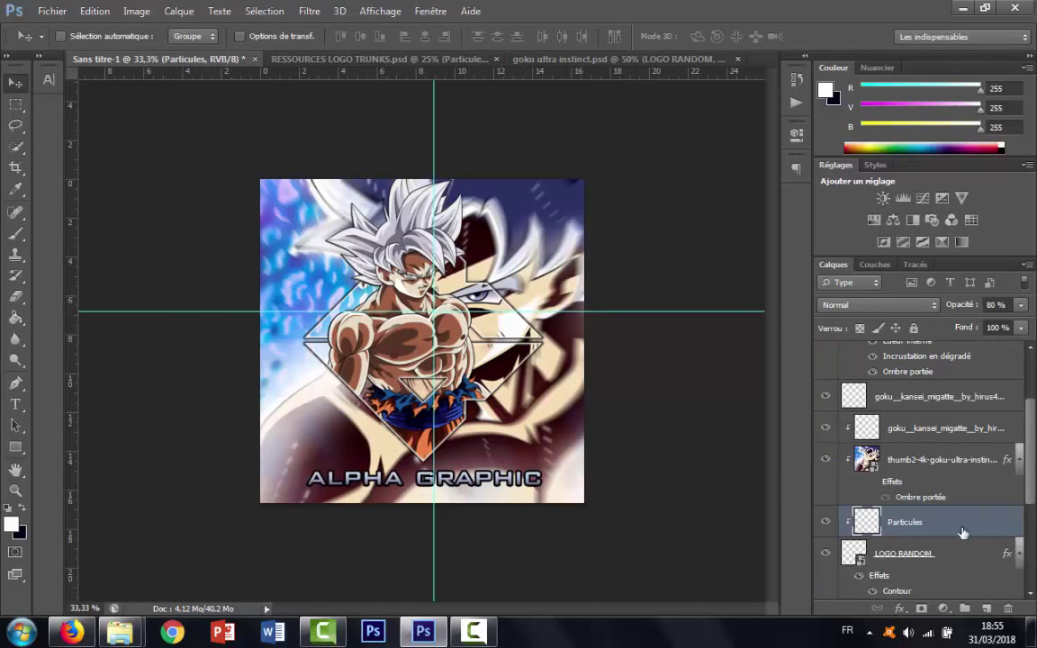
# Step: Duplicate Particules up to copie 7, spread the copies over the artwork, then return to resources
pyautogui.hotkey('ctrl', 'j')
pyautogui.hotkey('ctrl', 'j')
pyautogui.hotkey('ctrl', 'j')
pyautogui.moveTo(315, 387); pyautogui.dragTo(337, 461)
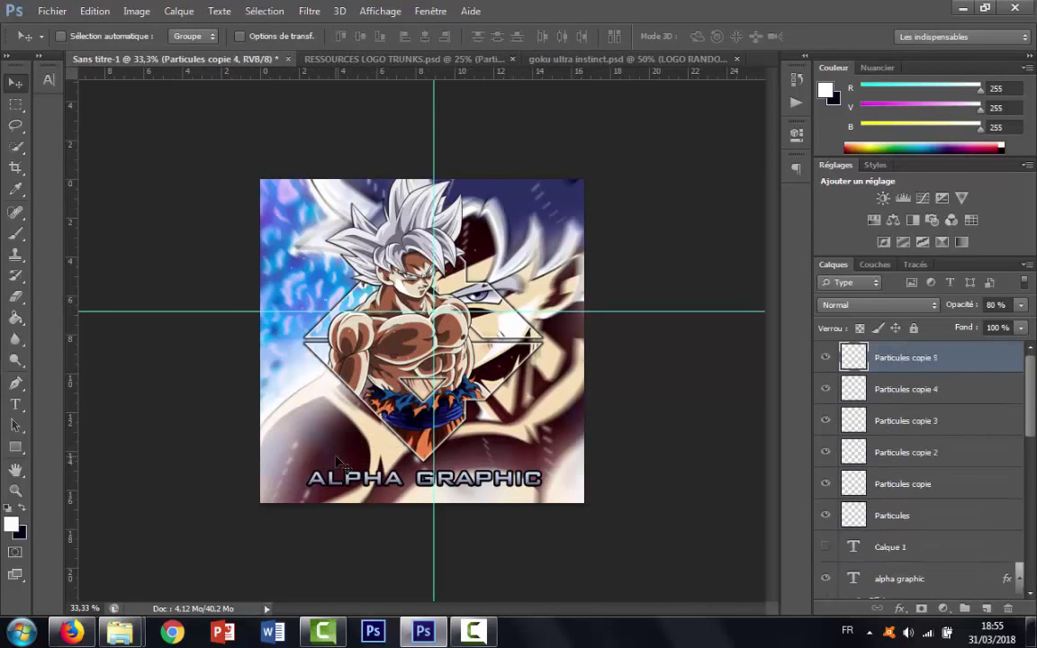
pyautogui.hotkey('ctrl', 'j')
pyautogui.hotkey('ctrl', 'j')
pyautogui.moveTo(297, 388); pyautogui.dragTo(498, 418)
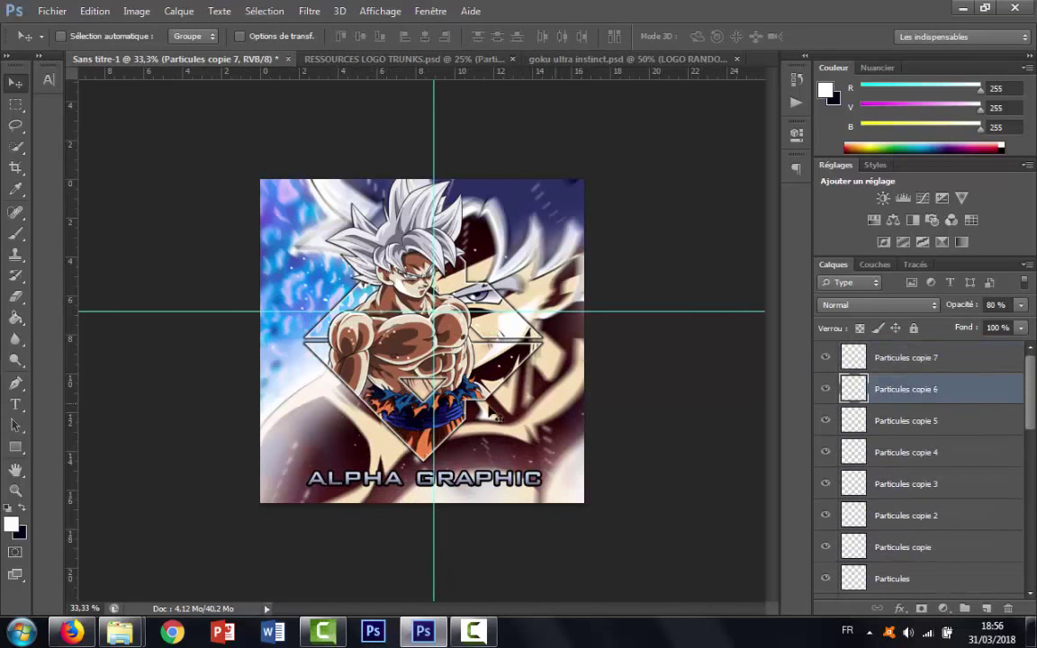
pyautogui.click(981, 421)
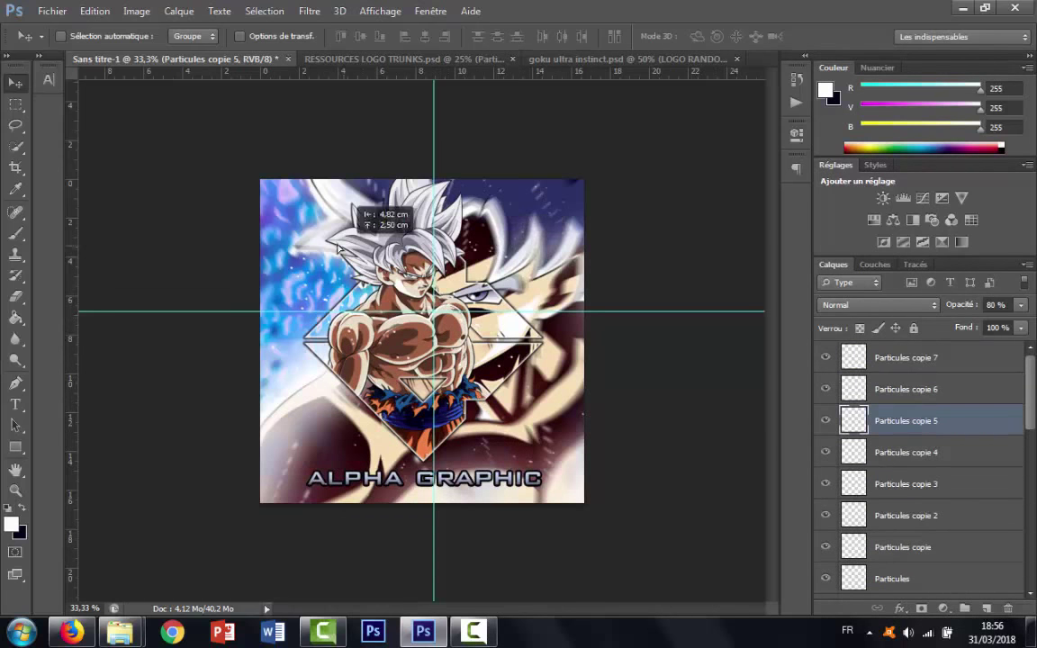
pyautogui.click(937, 462)
pyautogui.moveTo(297, 378); pyautogui.dragTo(121, 519)
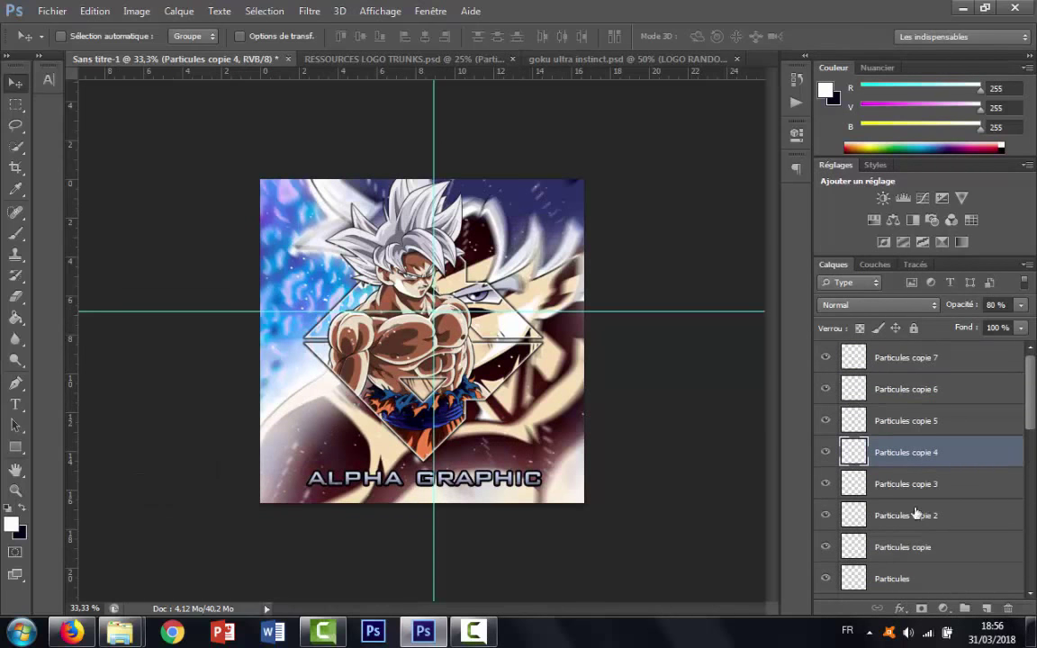
pyautogui.press('e')
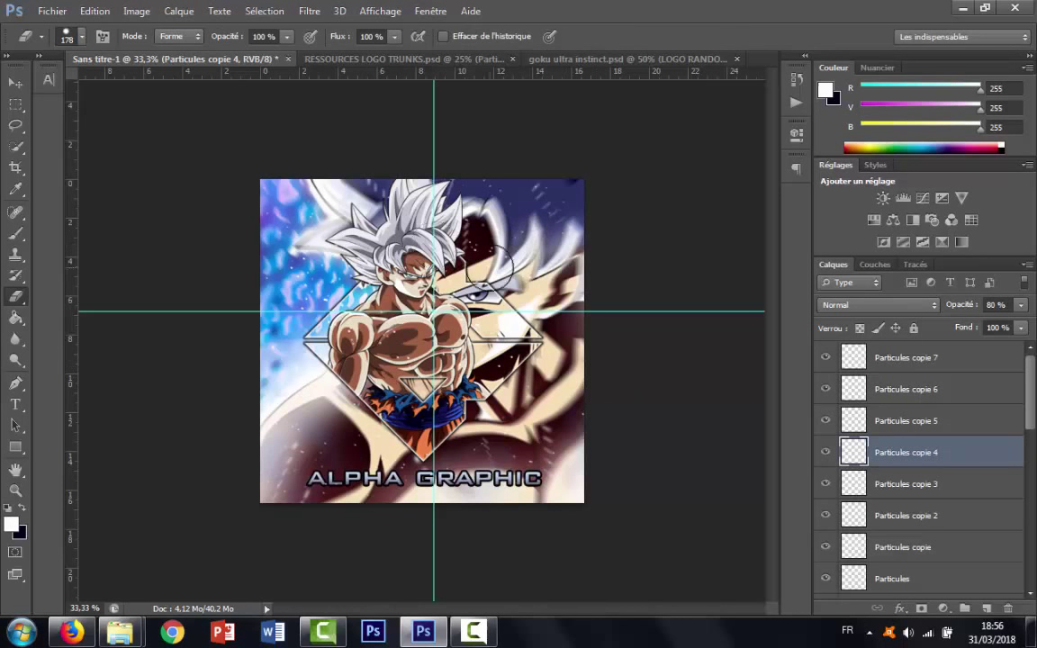
pyautogui.hotkey('ctrl', 'Tab')
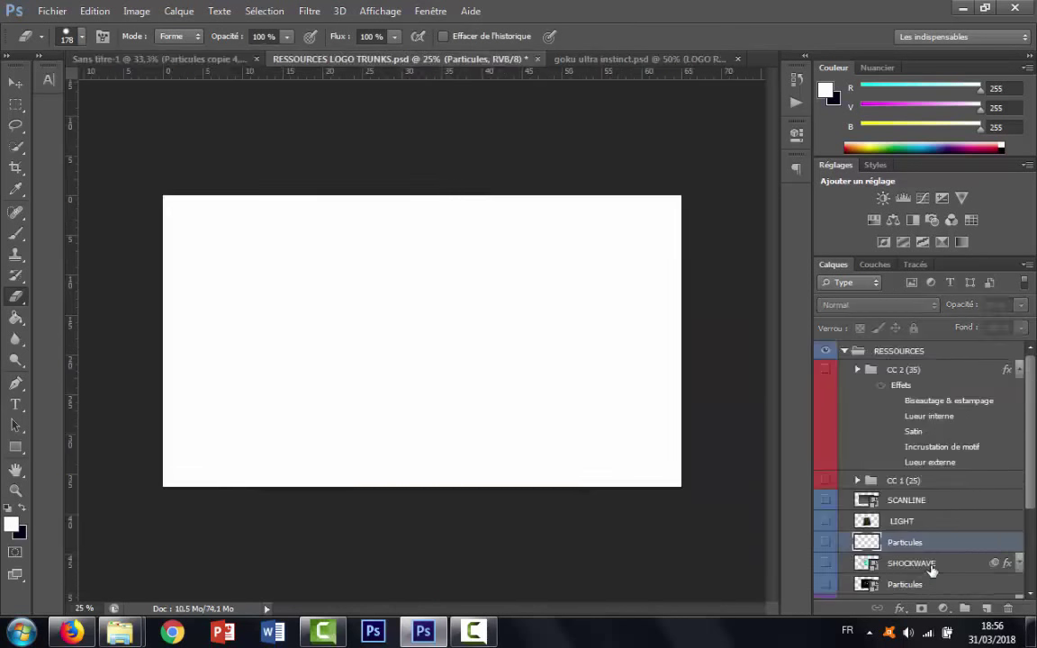
# Step: Copy the SHOCKWAVE layer from the resources file into the Goku logo at 100% opacity
pyautogui.click(912, 563)
pyautogui.press('v')
pyautogui.moveTo(402, 352)
pyautogui.mouseDown()
pyautogui.moveTo(340, 256)
pyautogui.moveTo(301, 221)
pyautogui.moveTo(166, 230)
pyautogui.mouseUp()
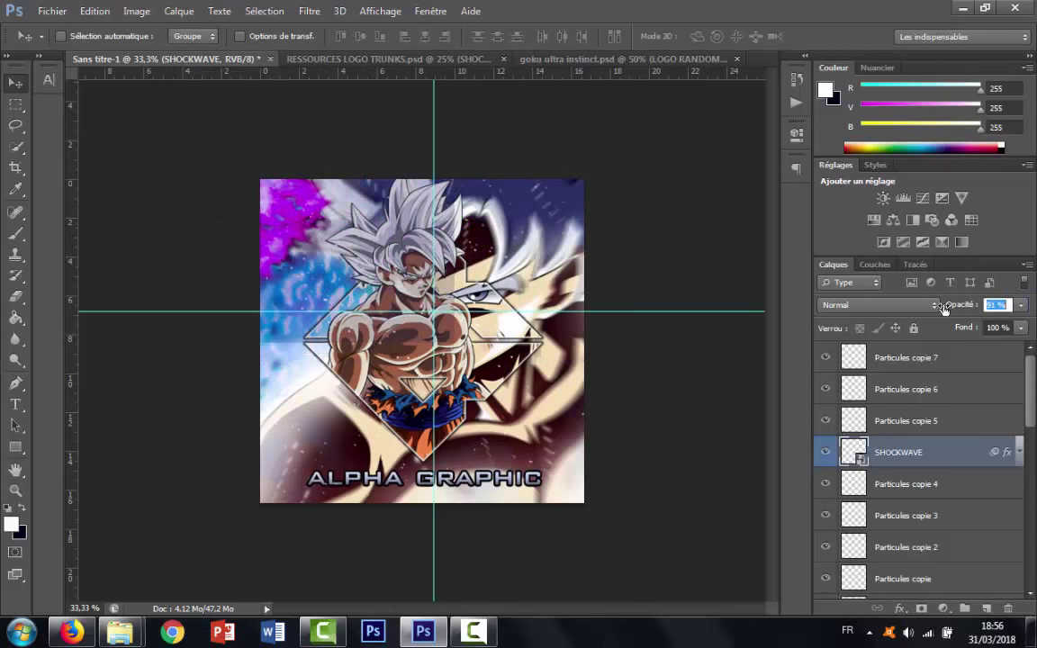
pyautogui.moveTo(943, 308); pyautogui.dragTo(970, 308)
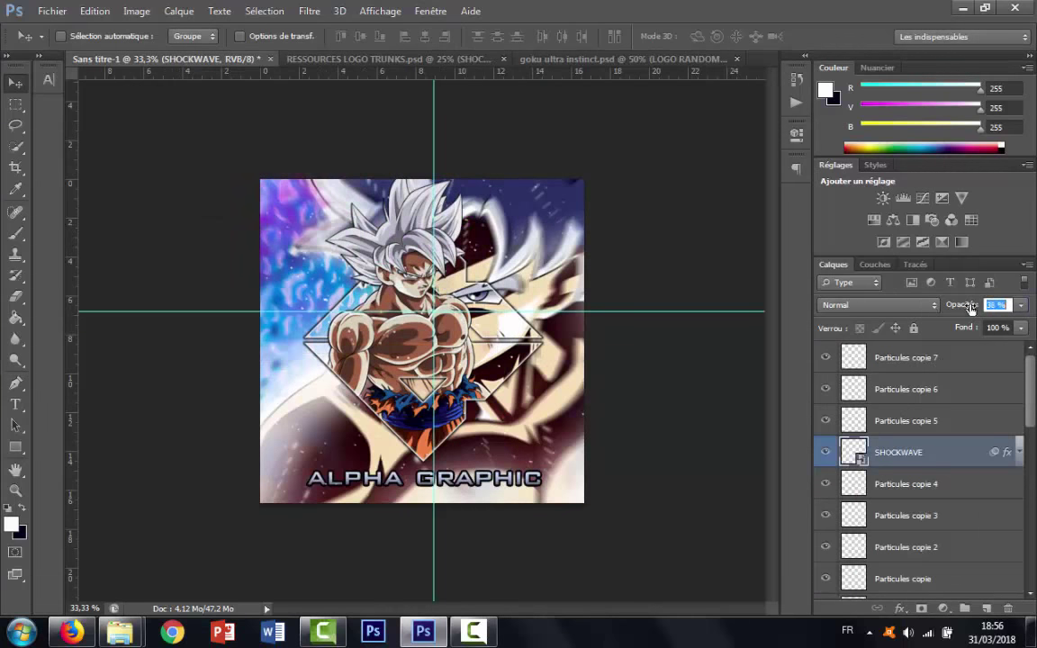
pyautogui.moveTo(971, 308); pyautogui.dragTo(995, 308)
# Step: Set the SHOCKWAVE layer's blend mode to Incrustation in Options de fusion
pyautogui.rightClick(961, 455)
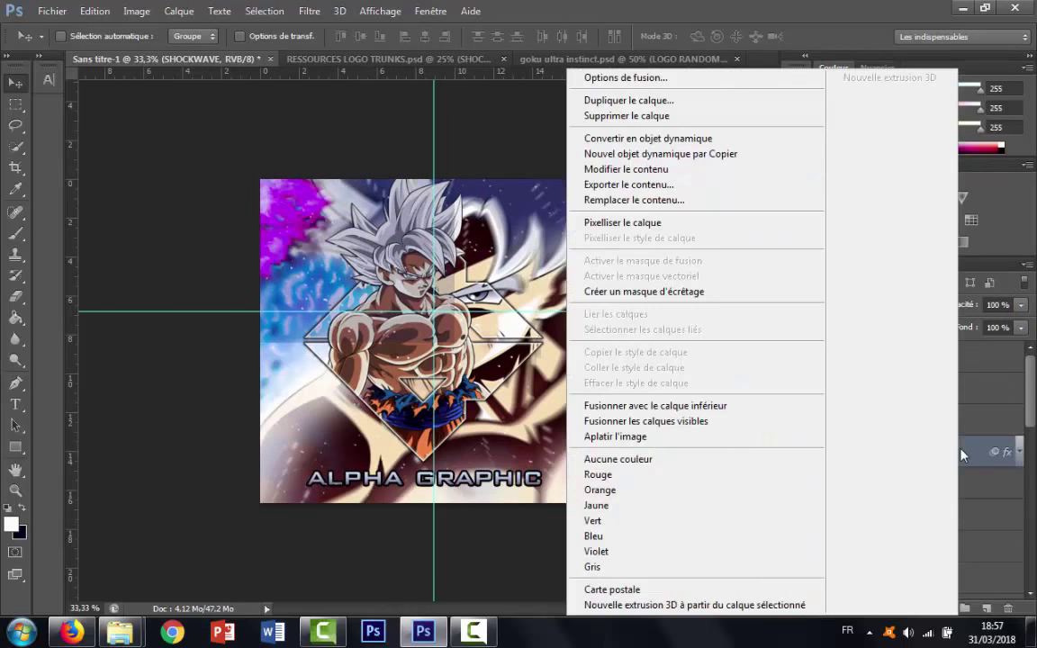
pyautogui.click(666, 77)
pyautogui.click(815, 136)
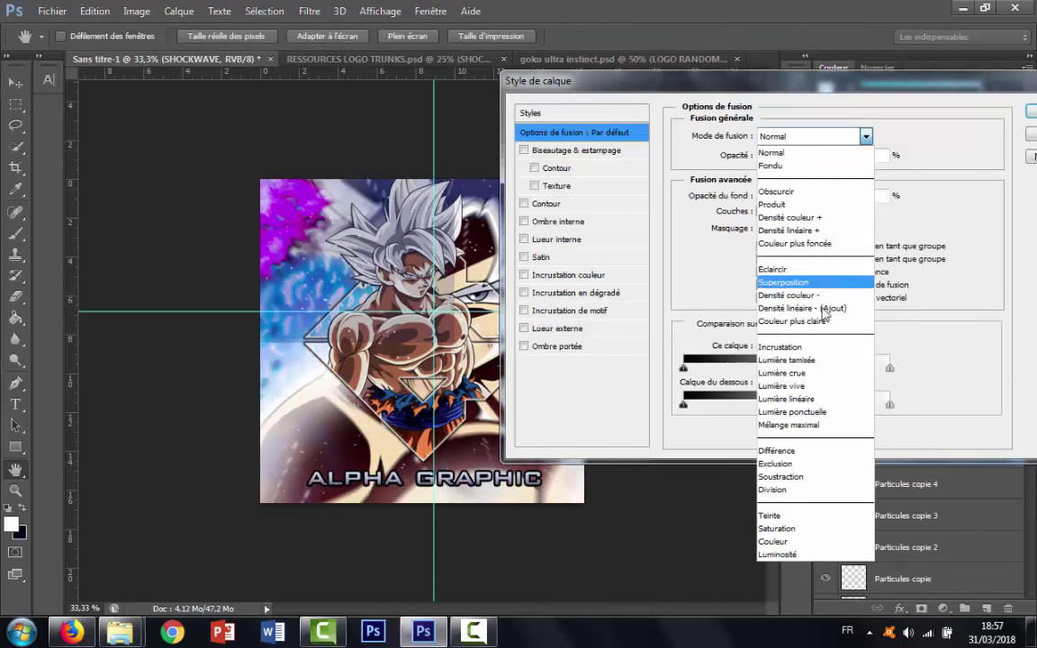
pyautogui.click(780, 346)
pyautogui.click(1032, 111)
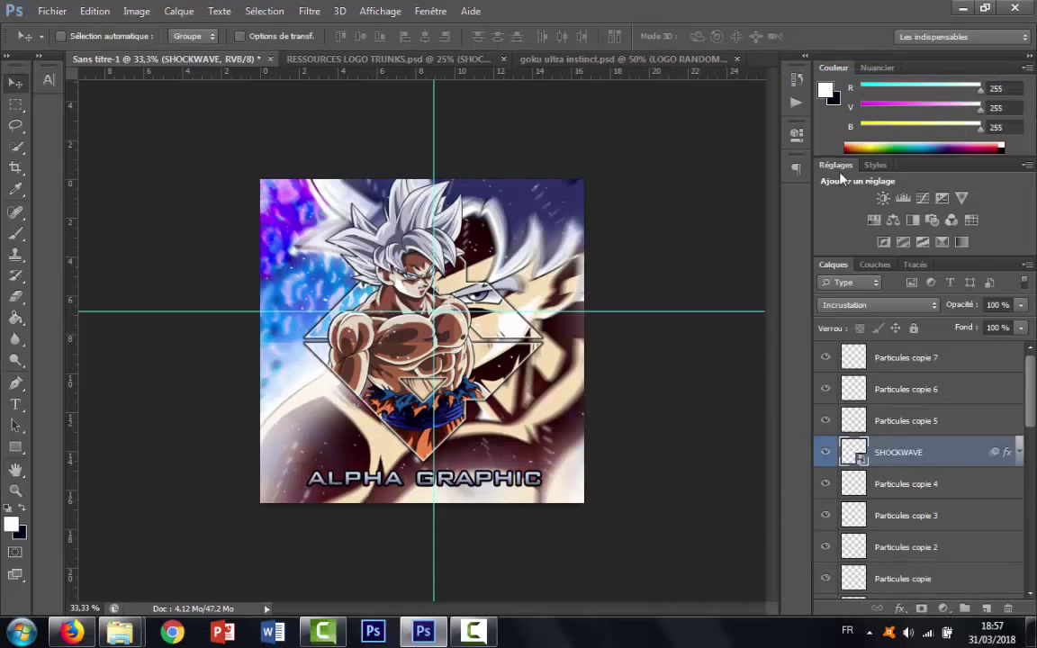
# Step: Duplicate SHOCKWAVE twice and move the copies toward the bottom-left of the logo
pyautogui.hotkey('ctrl', 'j')
pyautogui.hotkey('ctrl', 'j')
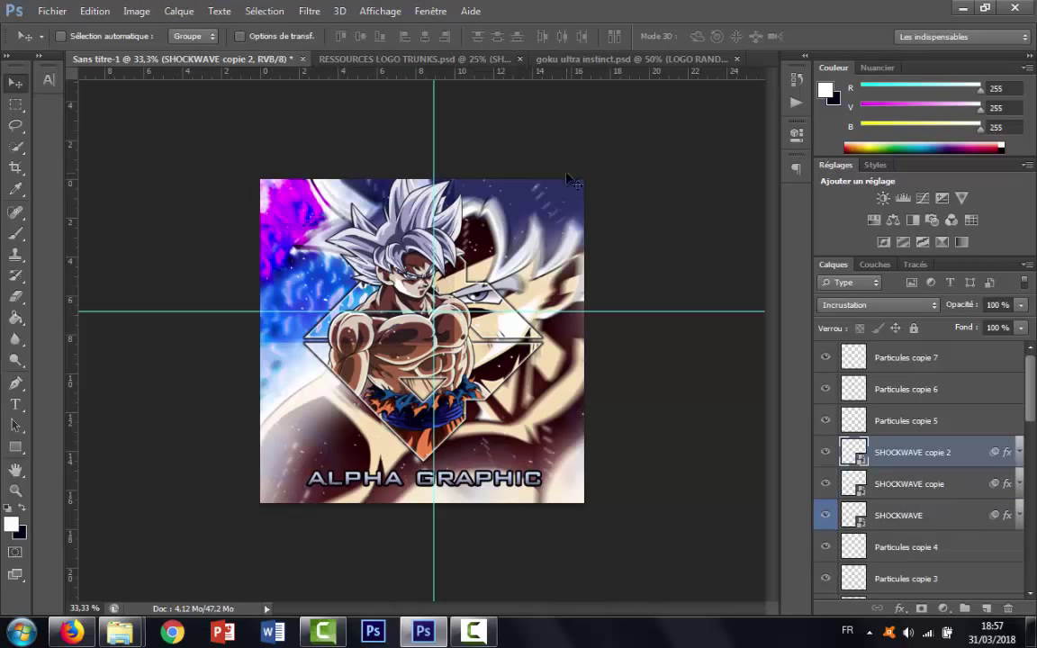
pyautogui.moveTo(266, 207); pyautogui.dragTo(265, 423)
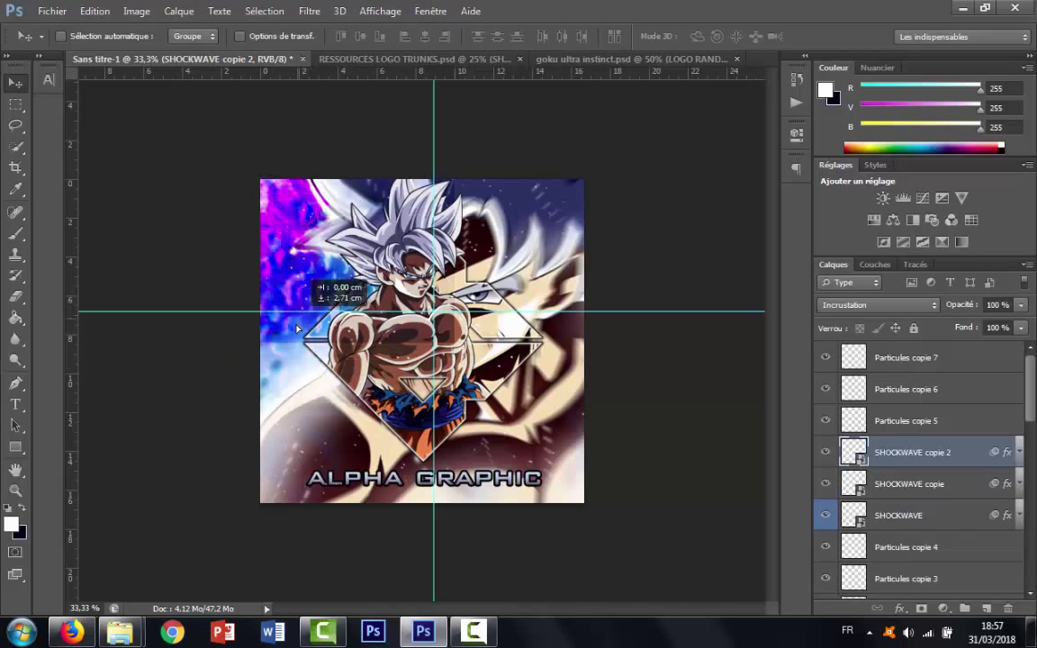
pyautogui.click(959, 483)
pyautogui.moveTo(270, 288); pyautogui.dragTo(279, 347)
pyautogui.press('e')
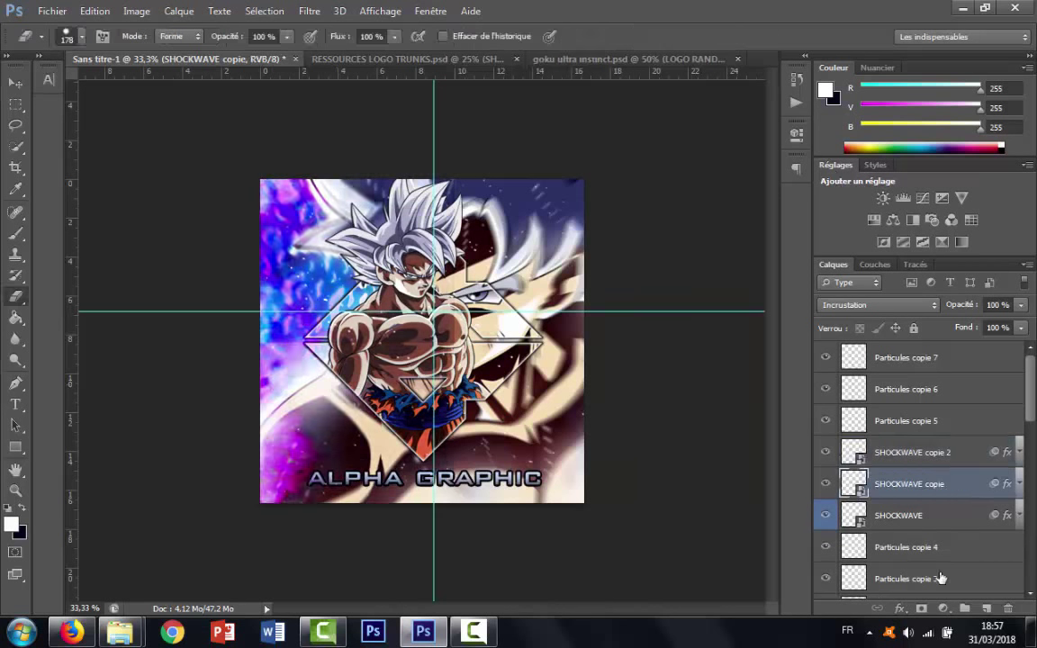
pyautogui.keyDown('shift'); pyautogui.click(909, 452); pyautogui.keyUp('shift')
# Step: Dismiss the multiple-layers warning and select only the SHOCKWAVE layer for erasing
pyautogui.click(395, 360)
pyautogui.press('Return')
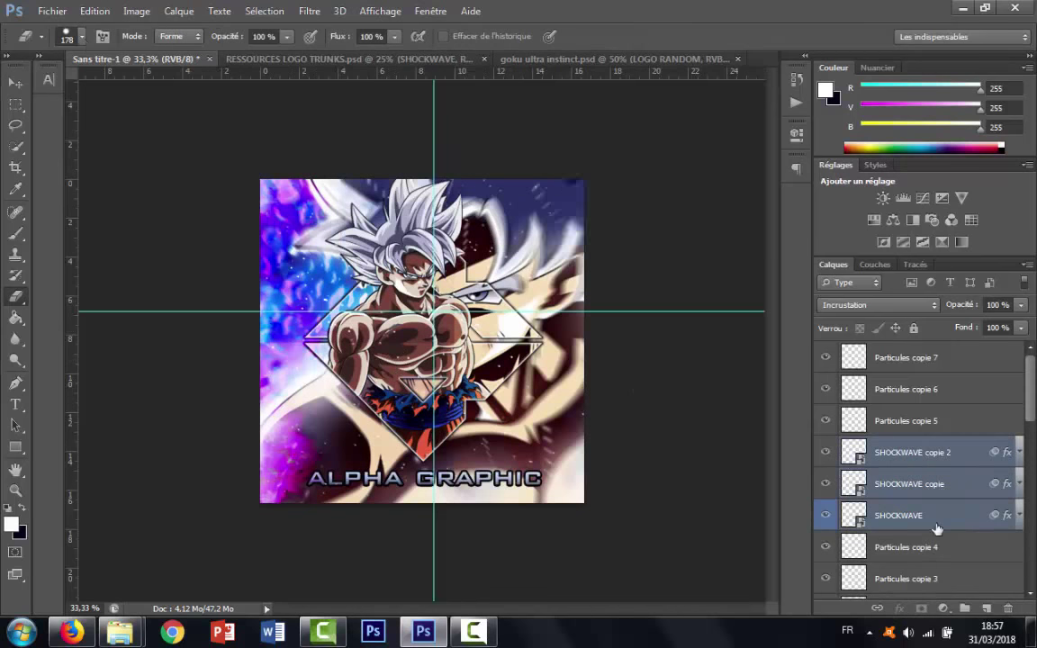
pyautogui.rightClick(901, 515)
pyautogui.press('Escape')
pyautogui.click(411, 427)
pyautogui.click(483, 233)
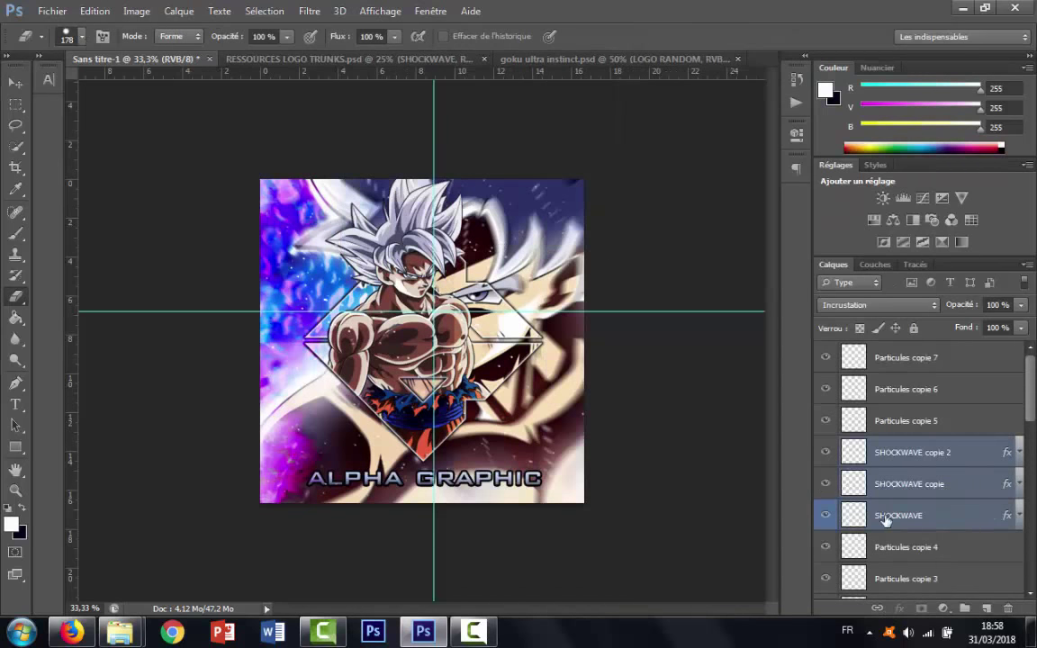
pyautogui.click(865, 515)
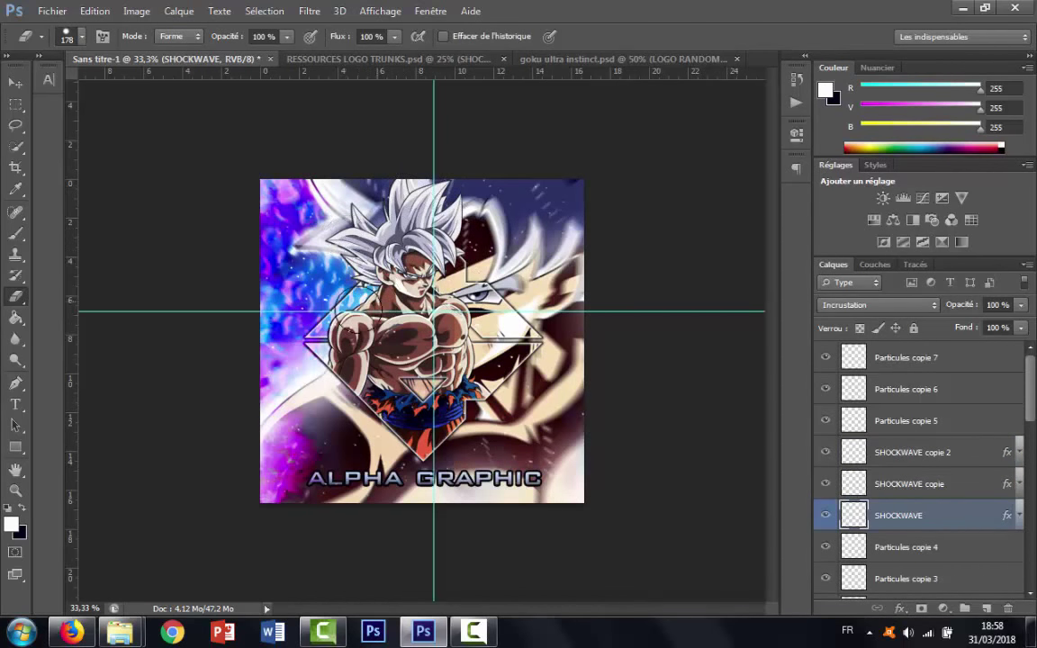
# Step: Erase unwanted parts of SHOCKWAVE, SHOCKWAVE copie and copie 2 while zoomed in
pyautogui.click(909, 484)
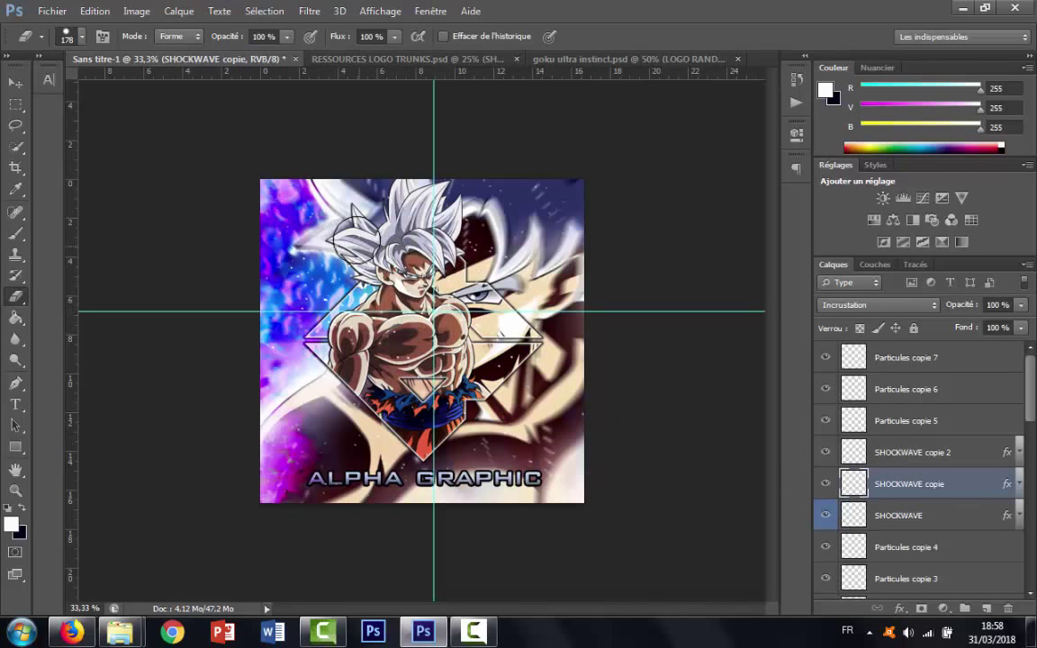
pyautogui.hotkey('ctrl', '+')
pyautogui.hotkey('ctrl', '+')
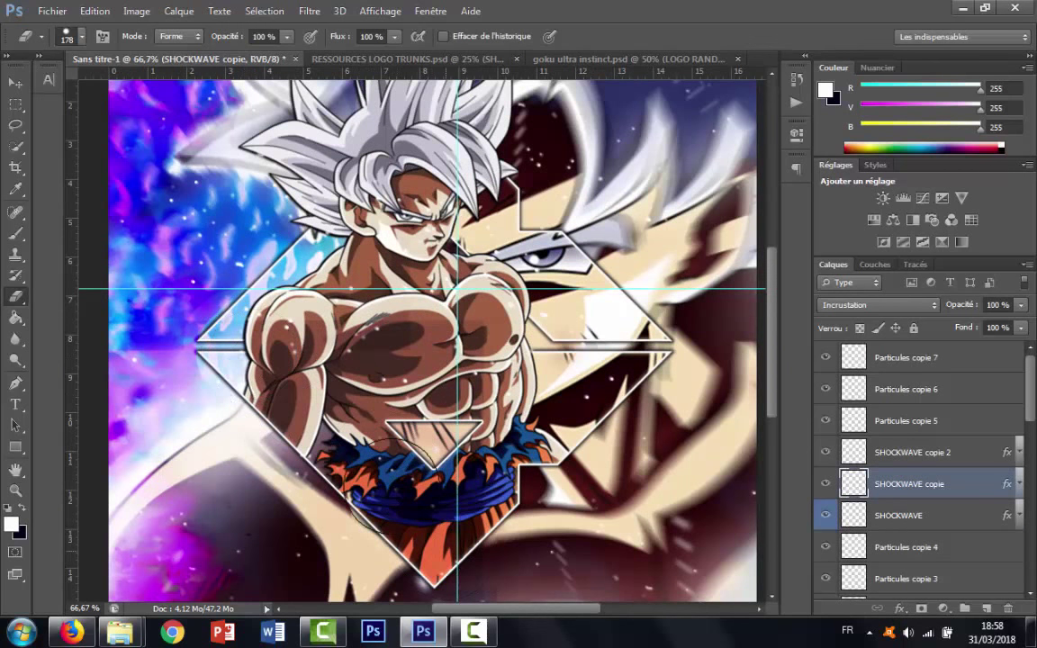
pyautogui.hotkey('alt', ']')
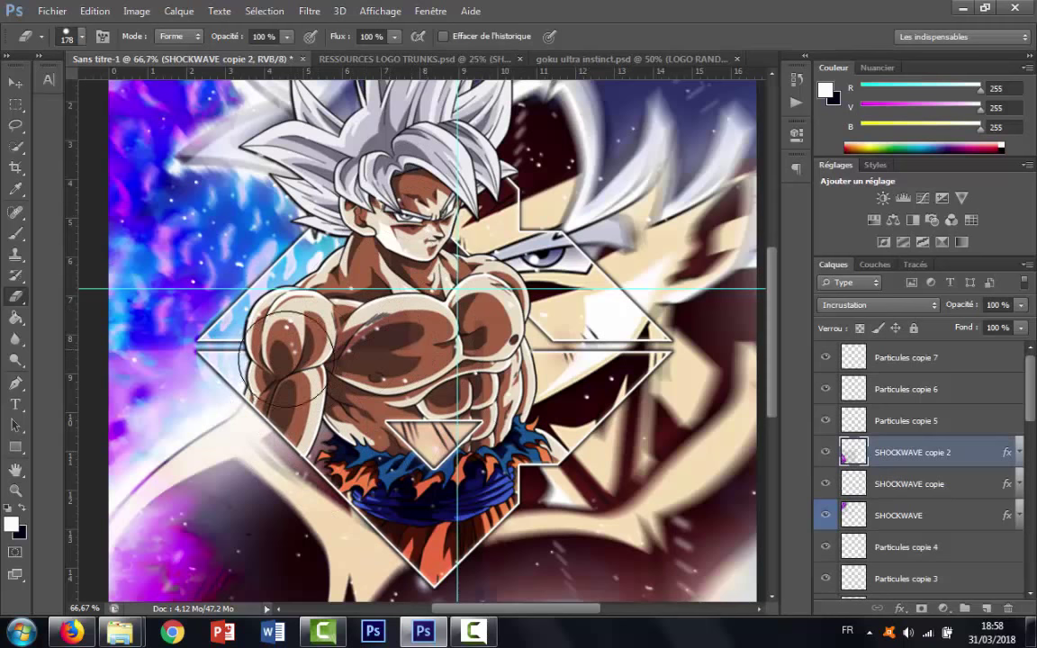
pyautogui.scroll(3, 423, 505)
pyautogui.scroll(-5, 423, 522)
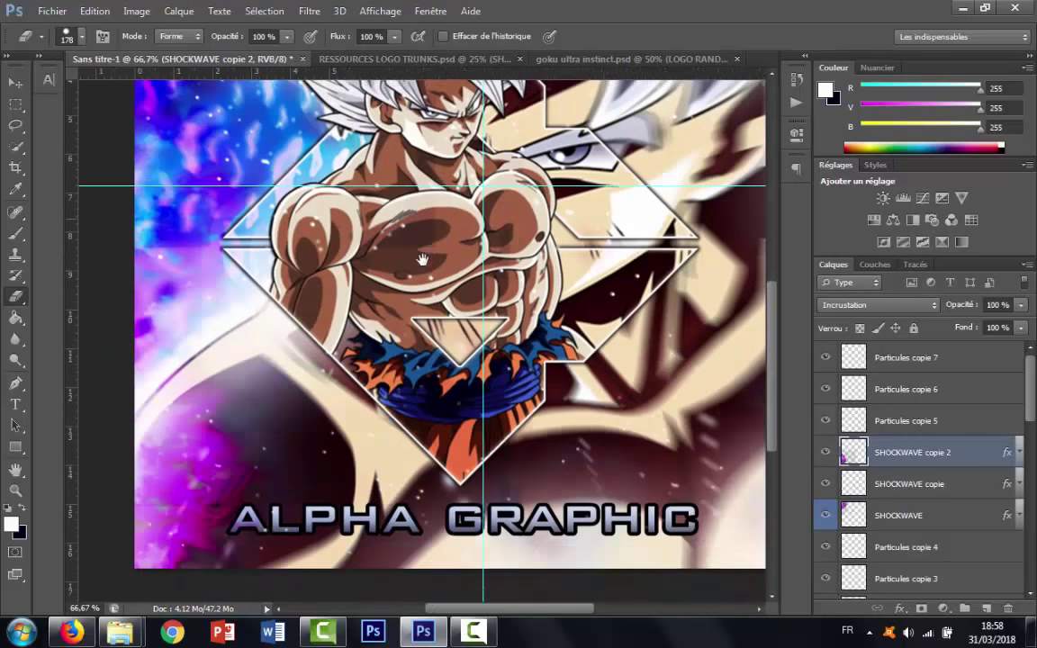
pyautogui.click(946, 529)
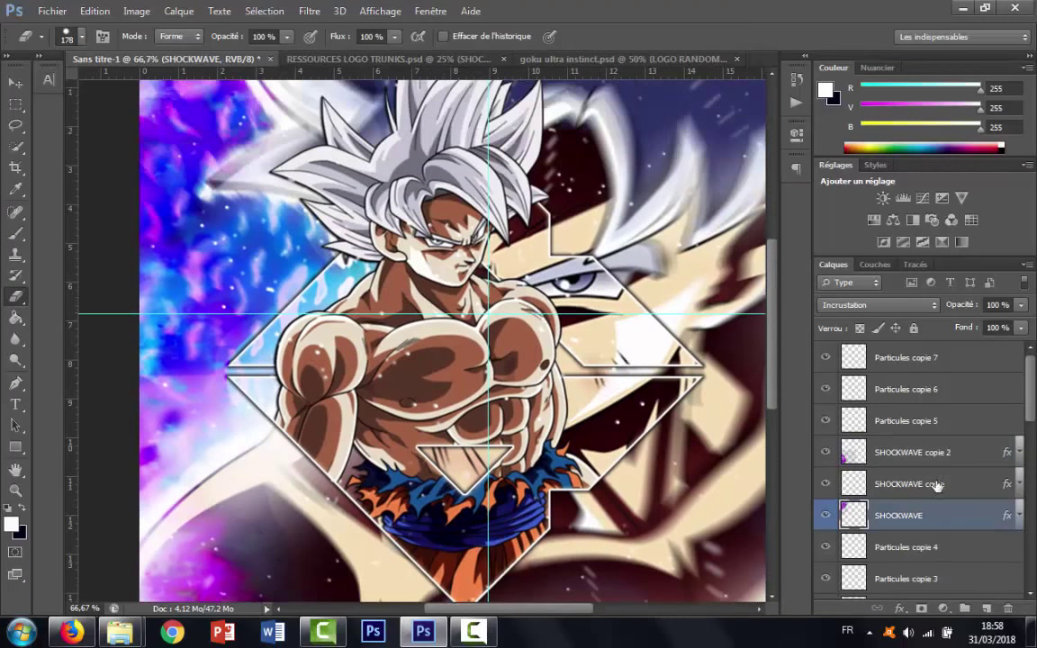
pyautogui.click(936, 486)
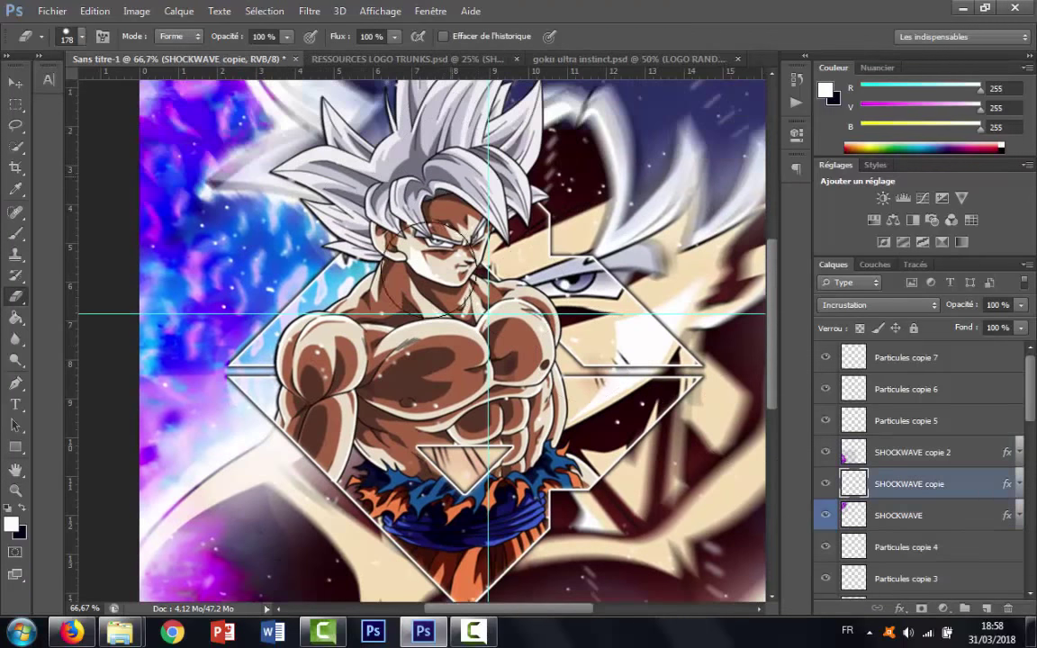
# Step: Zoom back out to the whole logo and drag two guides off the canvas
pyautogui.hotkey('ctrl', '-')
pyautogui.hotkey('ctrl', '-')
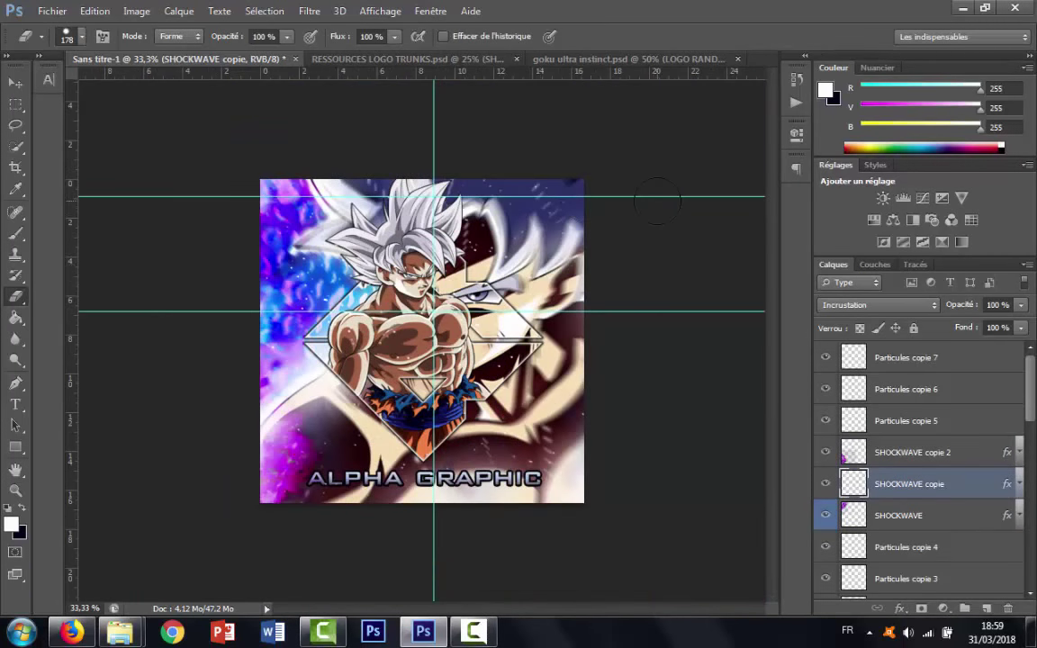
pyautogui.press('v')
pyautogui.moveTo(622, 197); pyautogui.dragTo(621, 72)
pyautogui.moveTo(576, 313); pyautogui.dragTo(577, 72)
# Step: Drag the last guide off the canvas into the ruler
pyautogui.moveTo(434, 136); pyautogui.dragTo(391, 72)
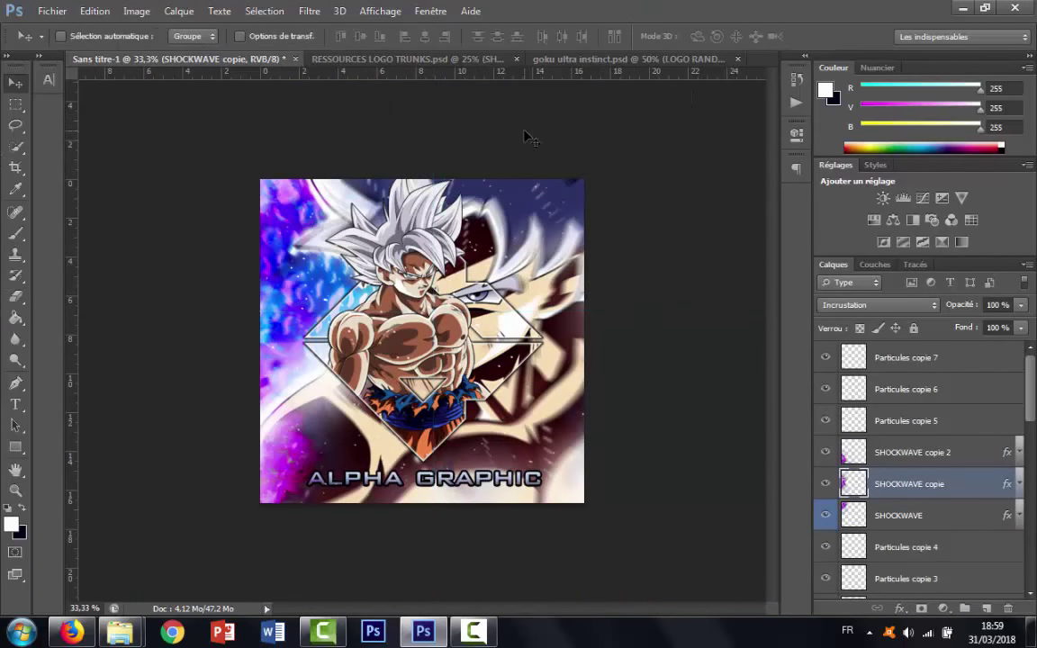